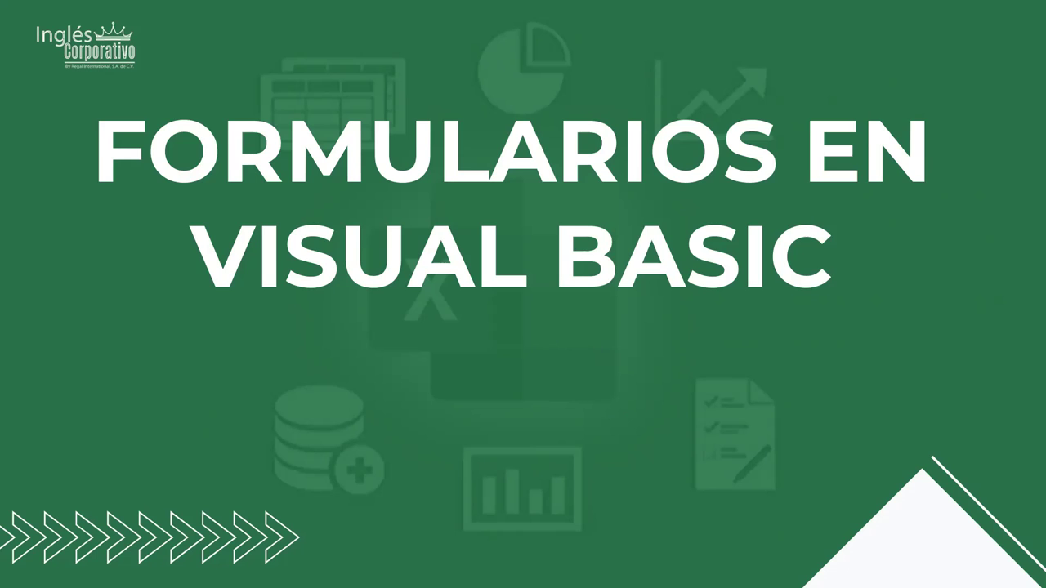
- Advance from the 'FORMULARIOS EN VISUAL BASIC' title slide to the OBJETIVO slide
key("Right")
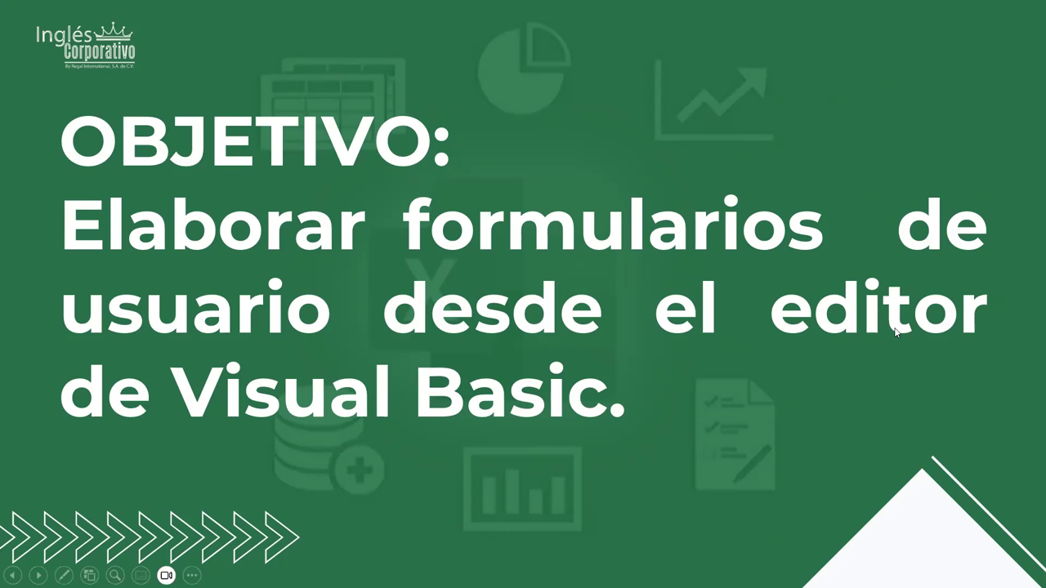
- Move on to the 'FORMULARIOS DE USUARIO VBA' slide defining UserForms
left_click(689, 370)
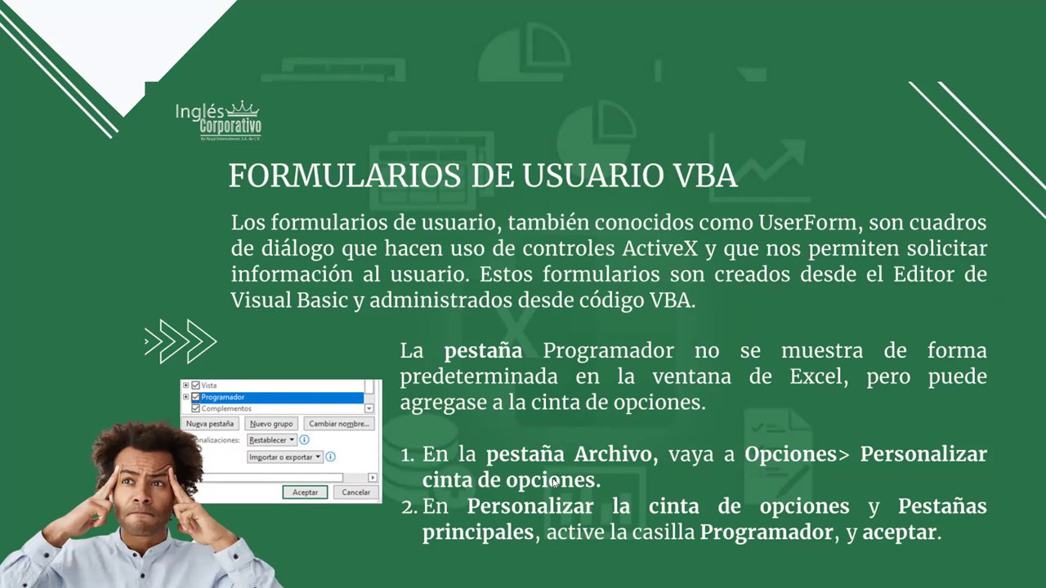
- Show the 'Pasos para crear un Formulario' slide listing six steps
left_click(552, 303)
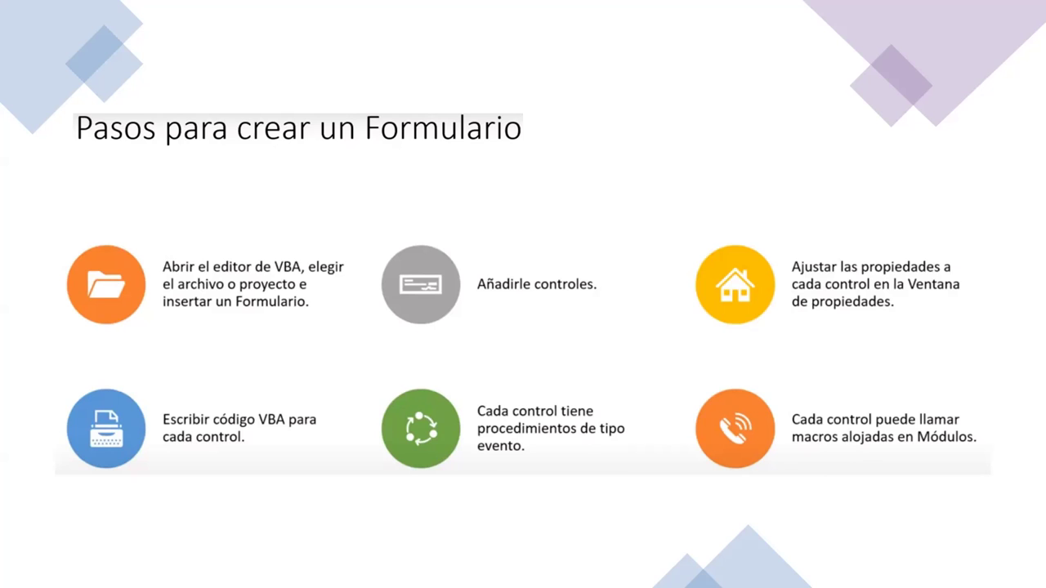
- Advance past the Visual Basic editor slide to 'CREAR UN FORMULARIO EN EXCEL'
key("Right")
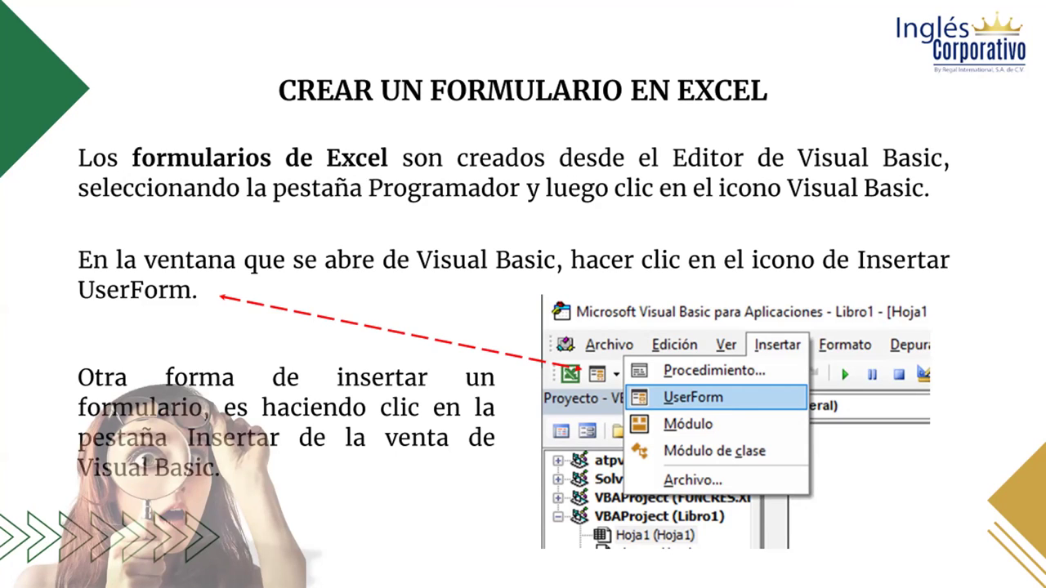
- Move on to the slide about the empty UserForm1 and the Cuadro de Herramientas
left_click(651, 216)
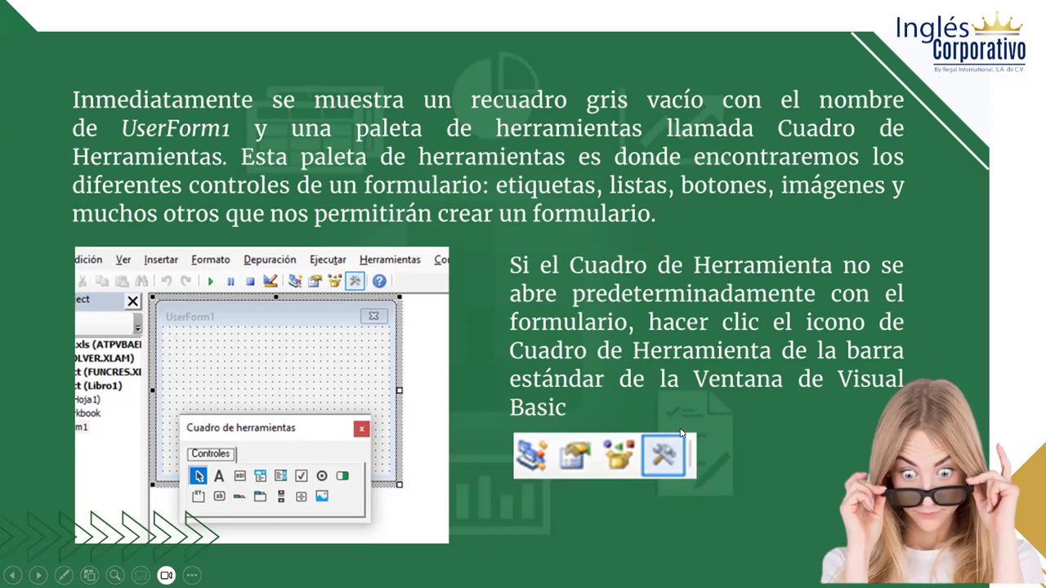
- Show the Proyecto - VBAProject slide illustrating Quitar UserForm2
left_click(691, 353)
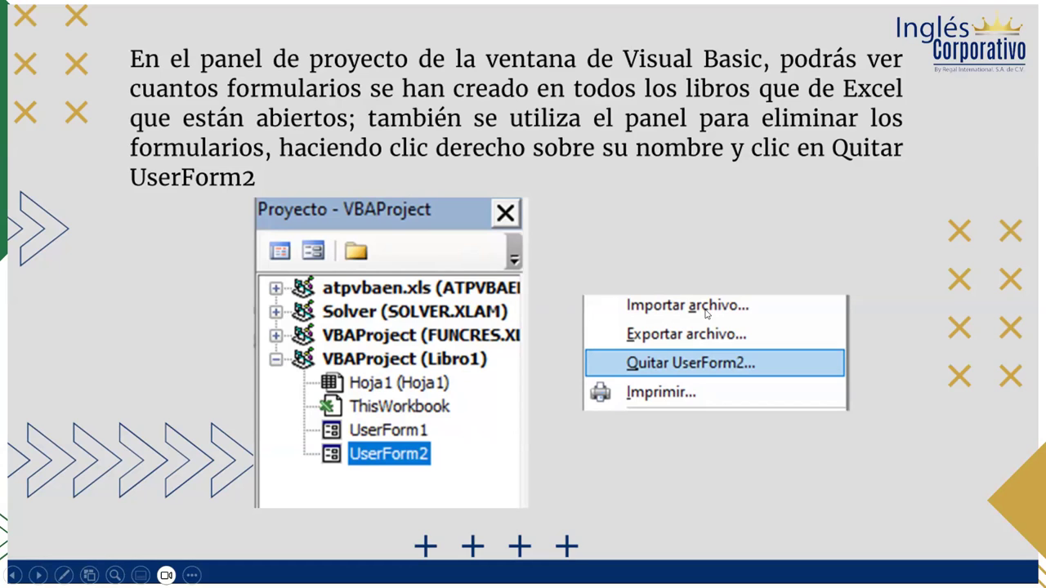
- Advance to the slide showing Formulario_de_Usuario.xlsm in the Lunes 20 folder
left_click(727, 293)
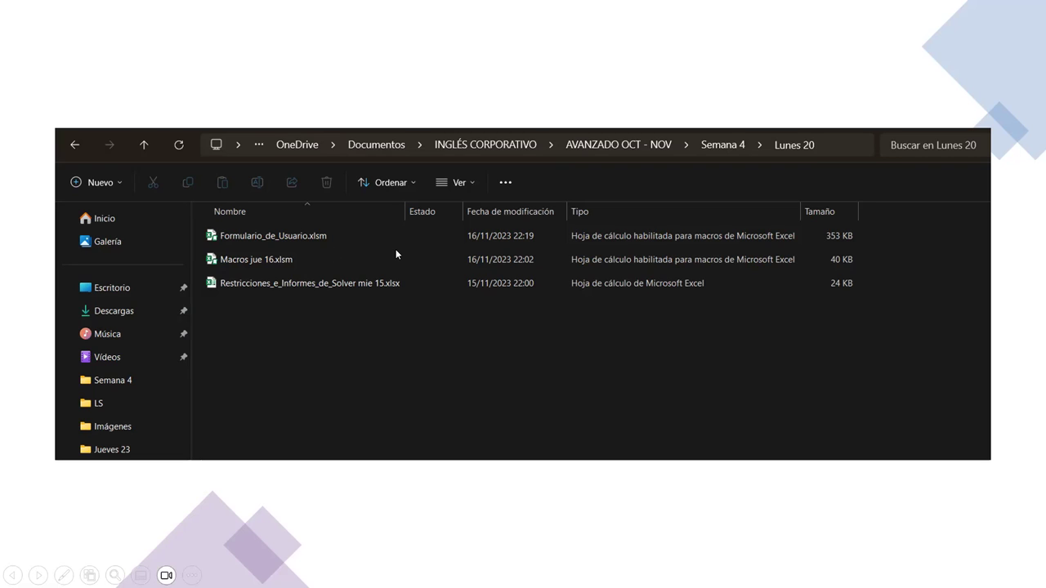
- Show the slide tabulating Application, Workbook, Worksheet and Range properties and methods
left_click(350, 356)
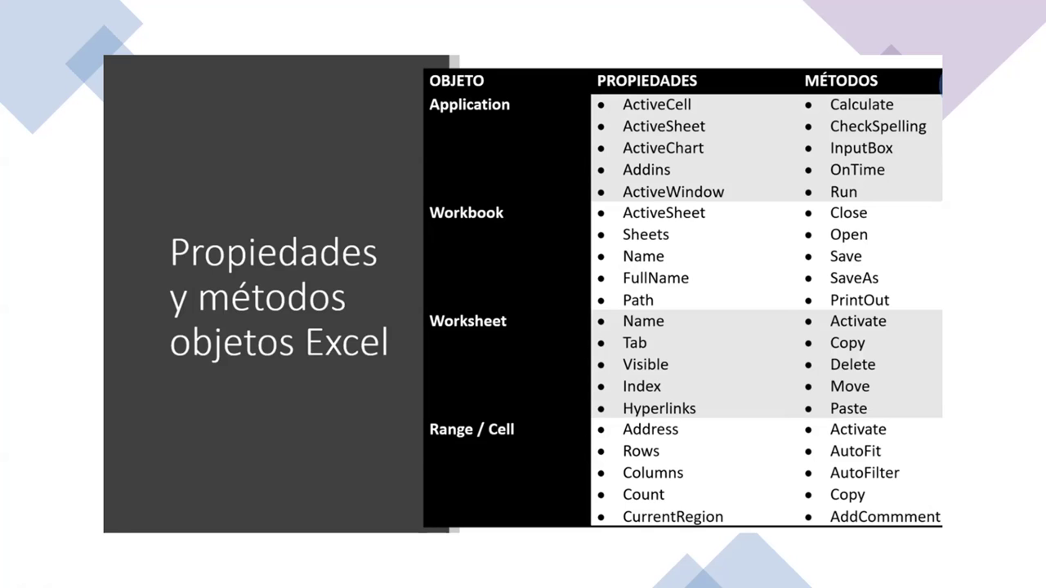
- Advance to the slide covering Name, Caption, Accelerator and other control properties
left_click(555, 269)
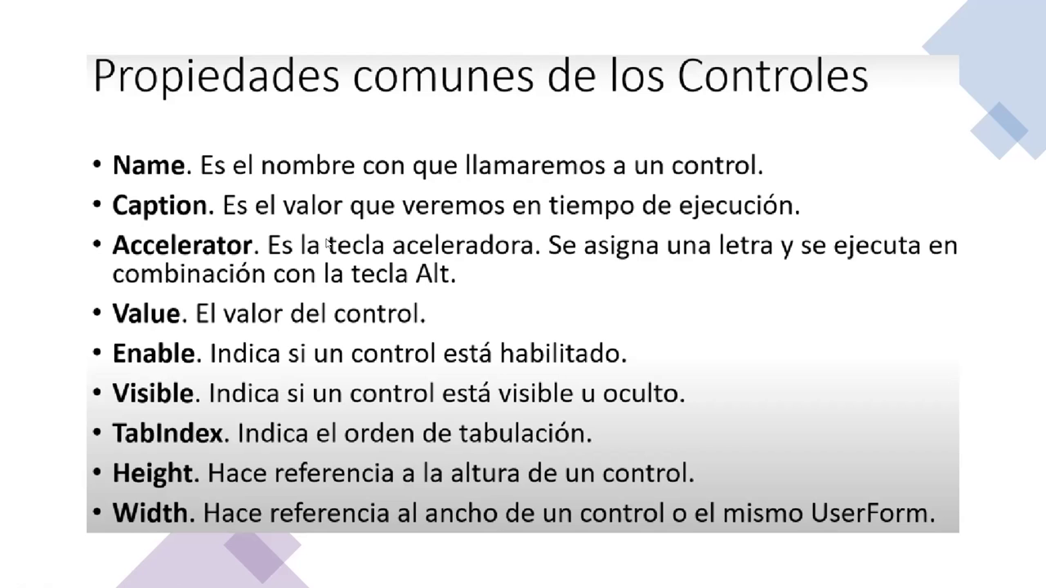
- Go through the blocked-macros and file Properties slides to EJEMPLOS, then show Excel's formulario 2 sheet
left_click(621, 283)
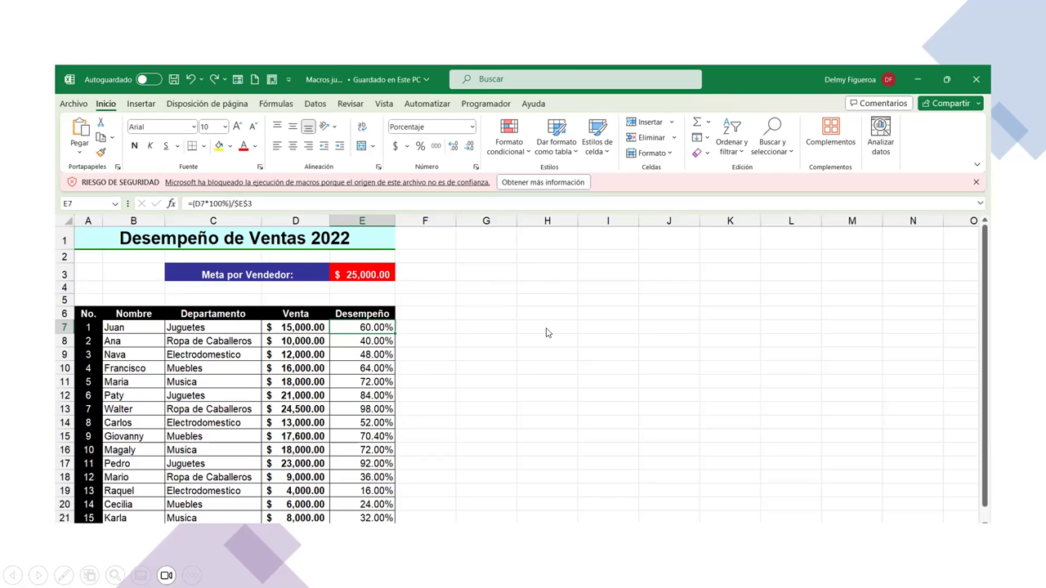
key("alt+Tab")
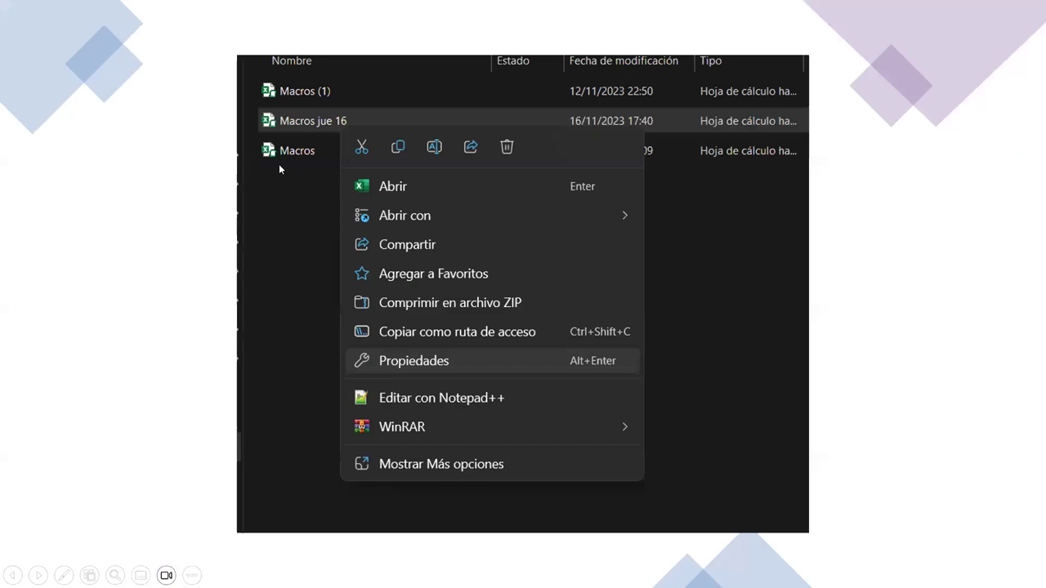
left_click(666, 272)
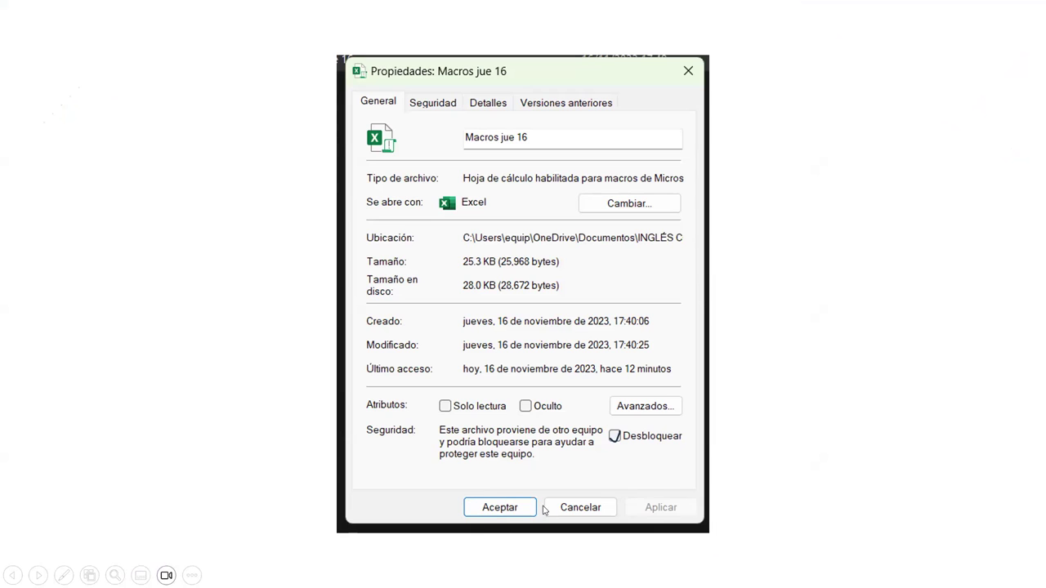
left_click(782, 316)
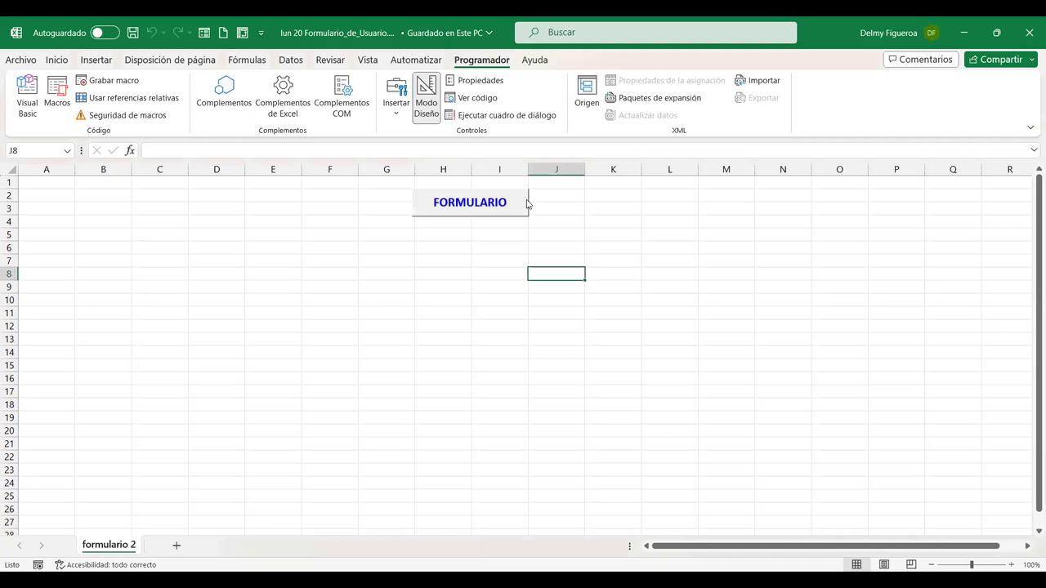
- Bring up Asignar macro for the FORMULARIO button, showing its macro Botón1_Haga_clic_en
right_click(526, 203)
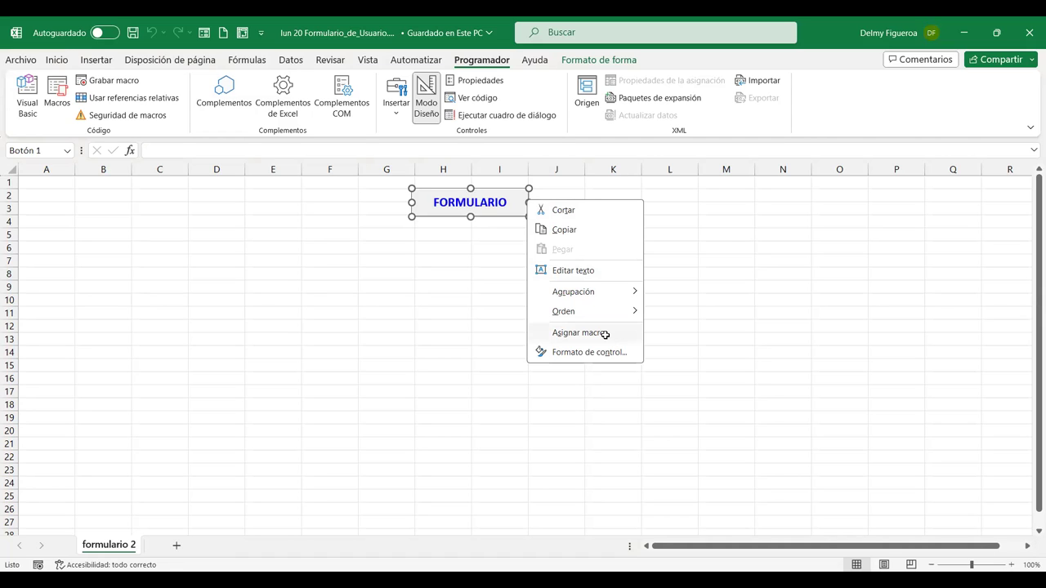
left_click(604, 334)
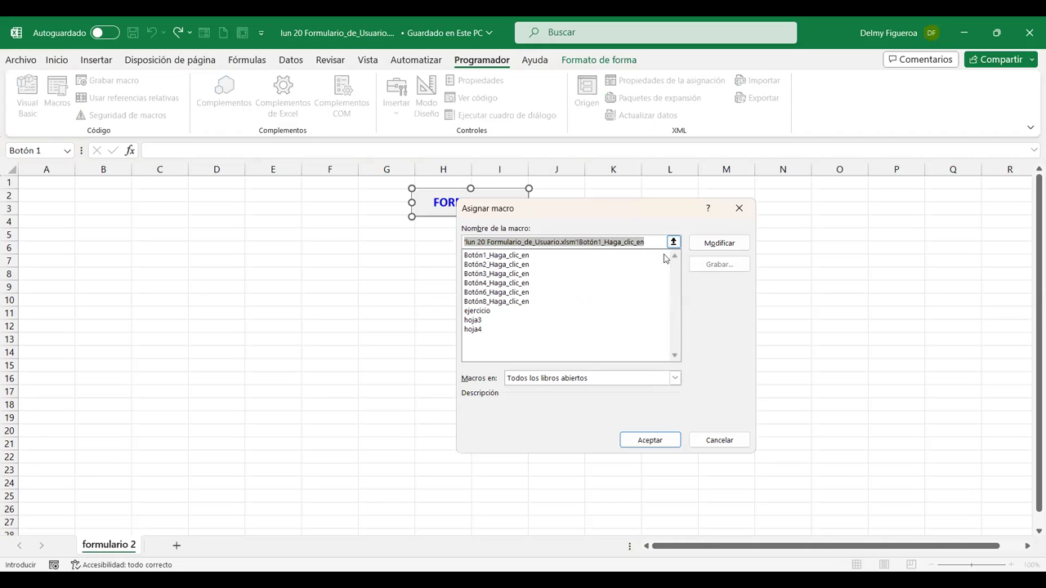
- Open Botón1_Haga_clic_en's code in Módulo4 and select the whole procedure that loads formulario2
left_click(721, 244)
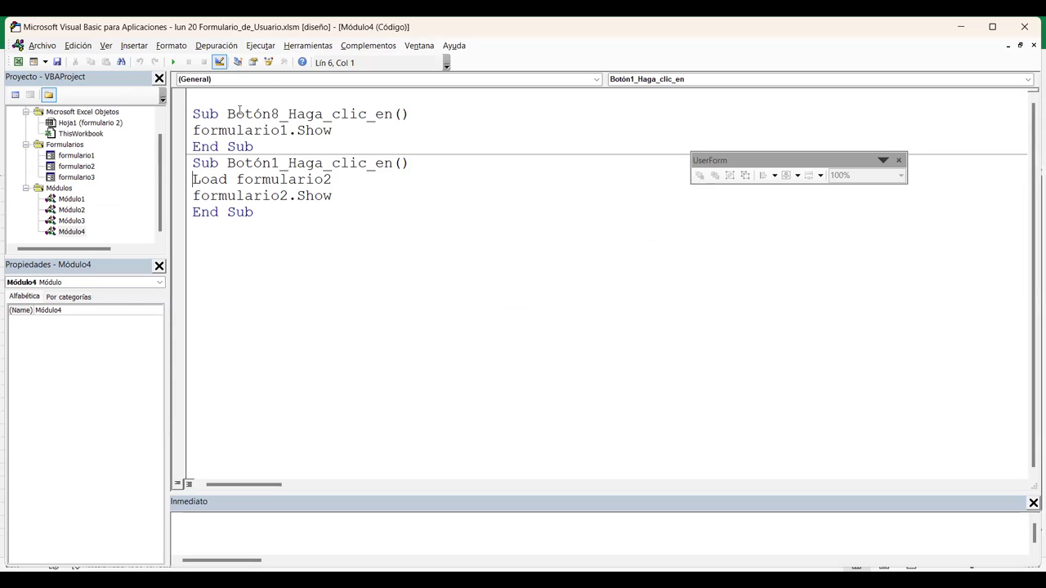
mouse_move(193, 163)
left_mouse_down()
mouse_move(262, 179)
mouse_move(276, 213)
left_mouse_up()
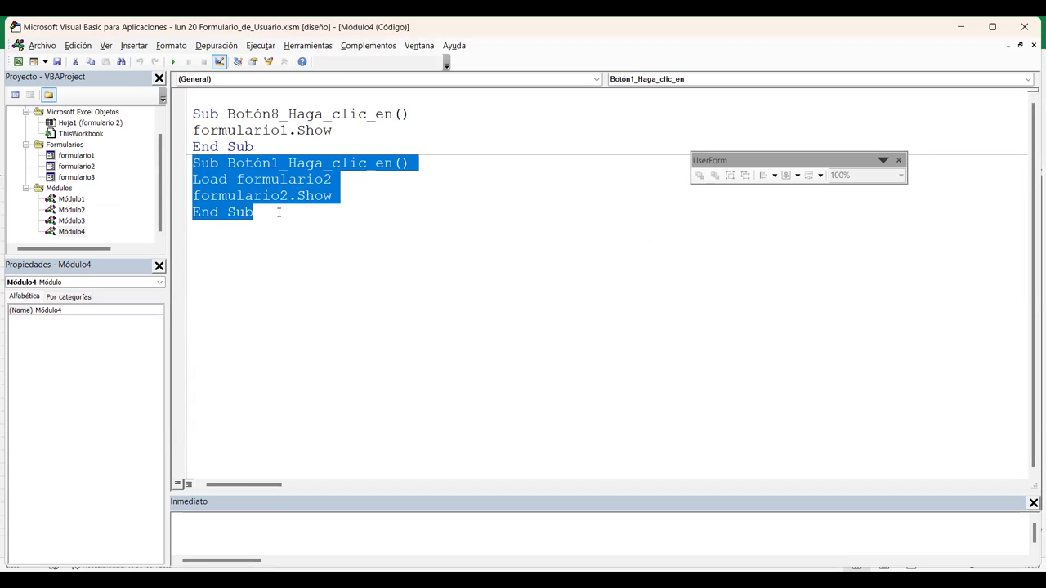
left_click(373, 201)
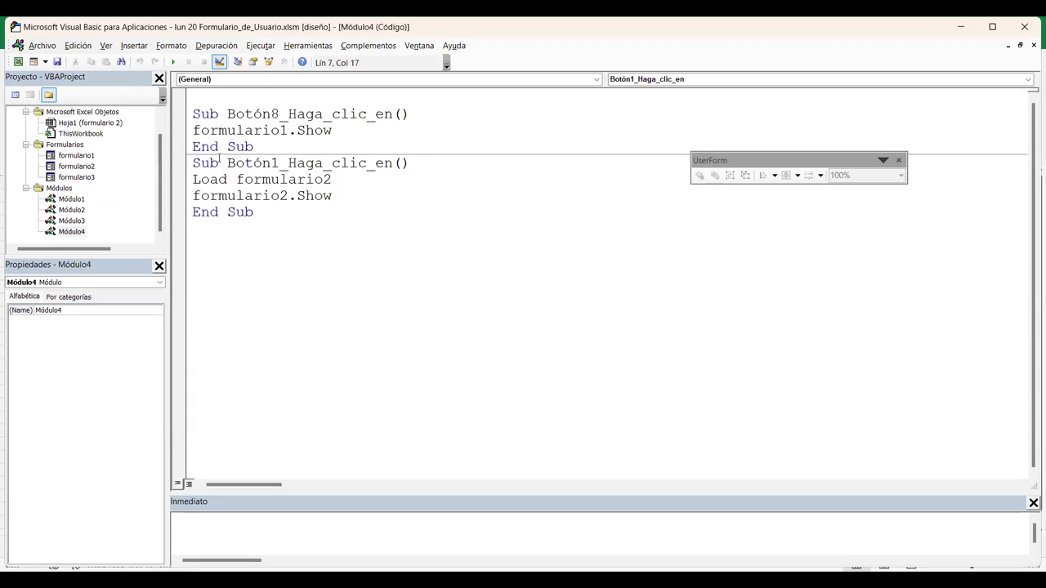
left_click_drag(227, 162, 280, 165)
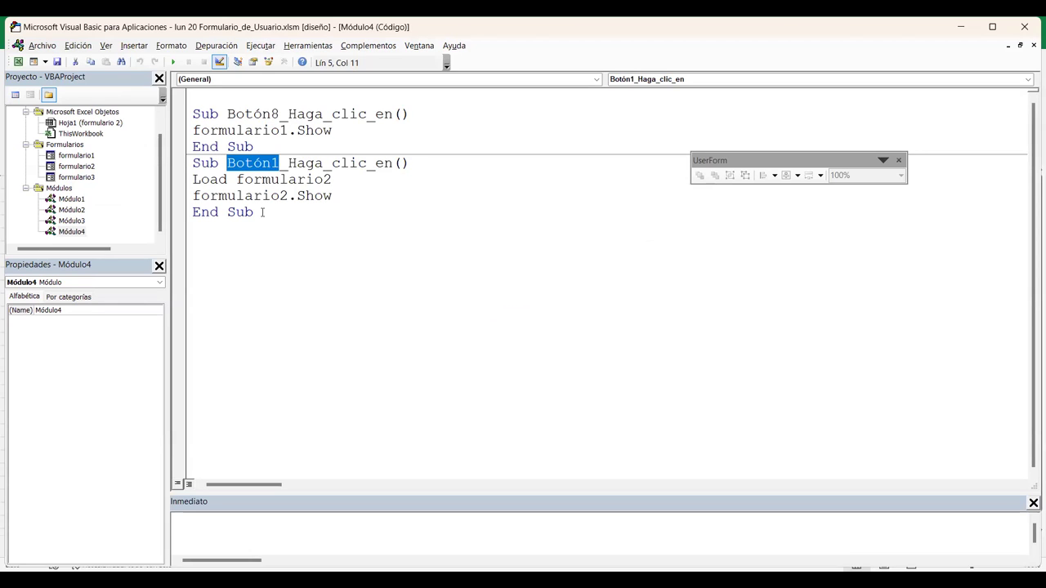
left_click_drag(262, 212, 187, 212)
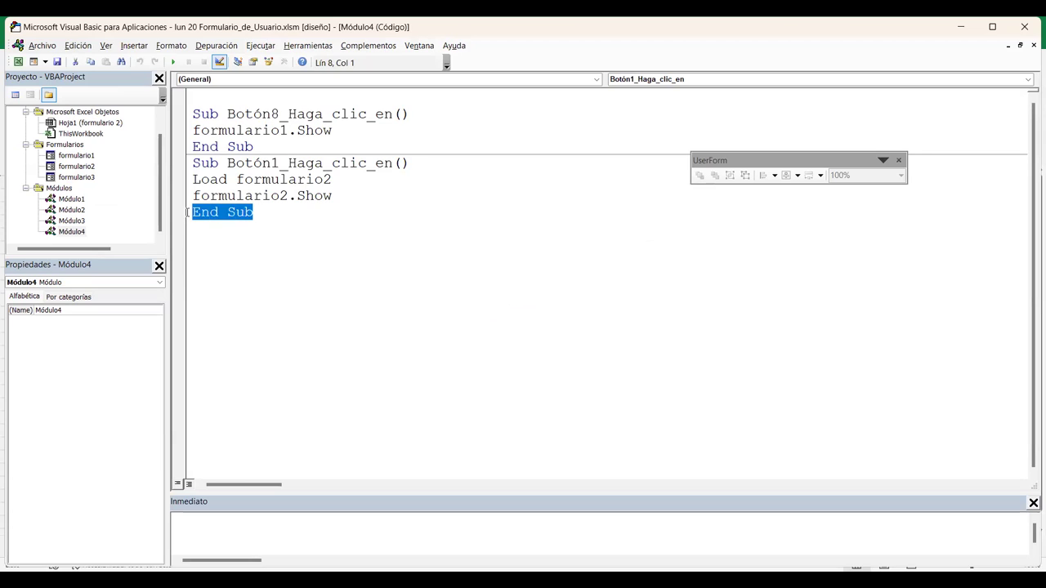
left_click(264, 212)
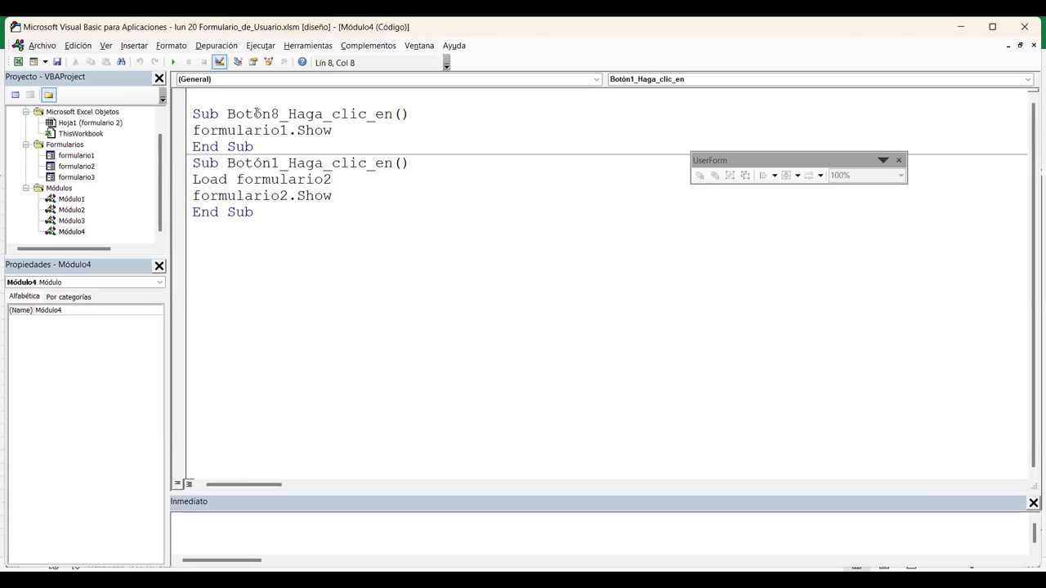
left_click(260, 179)
left_click_drag(194, 163, 278, 215)
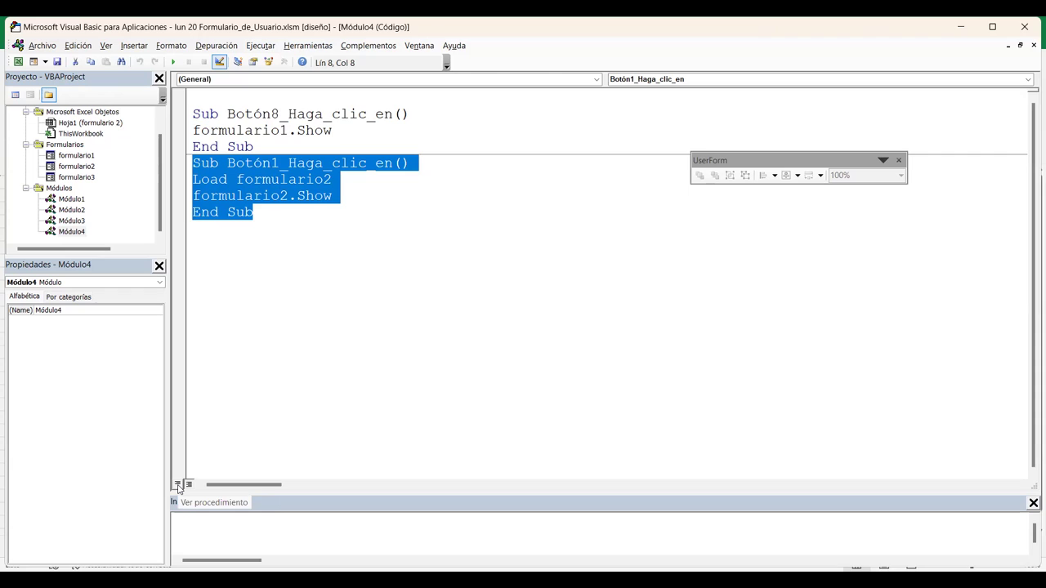
left_click(178, 487)
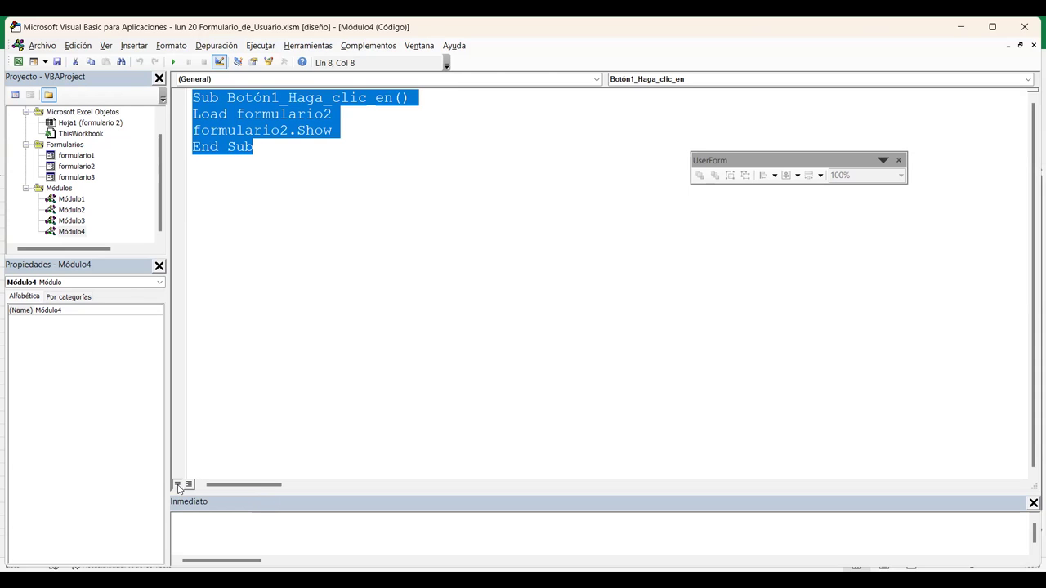
key("Down")
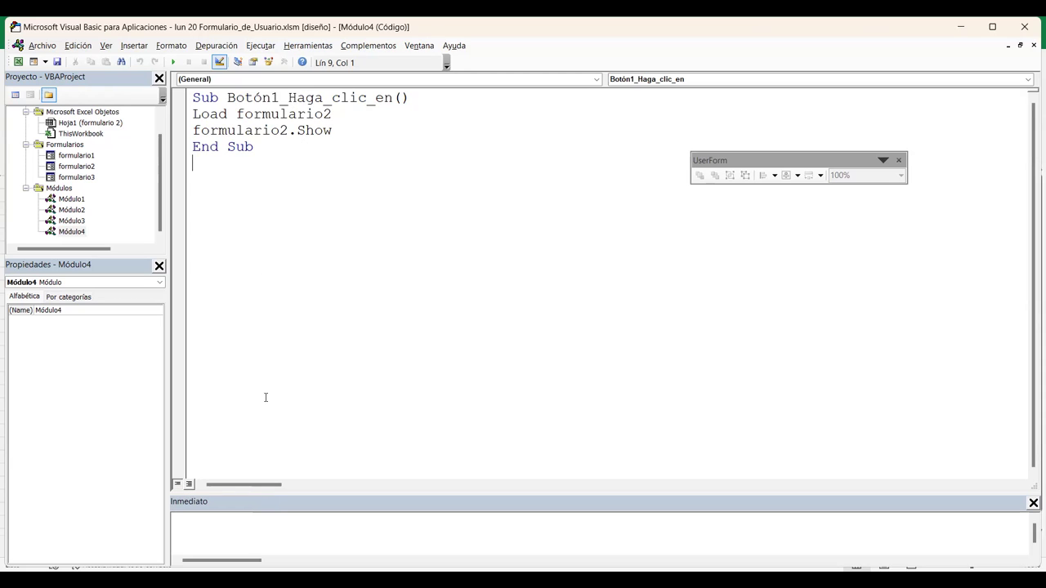
left_click(188, 485)
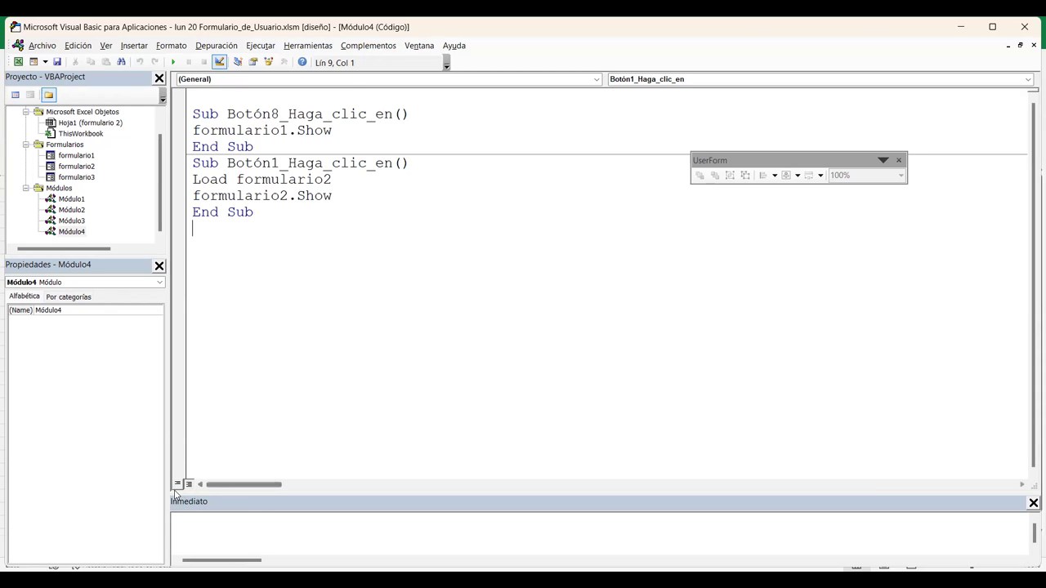
left_click(177, 484)
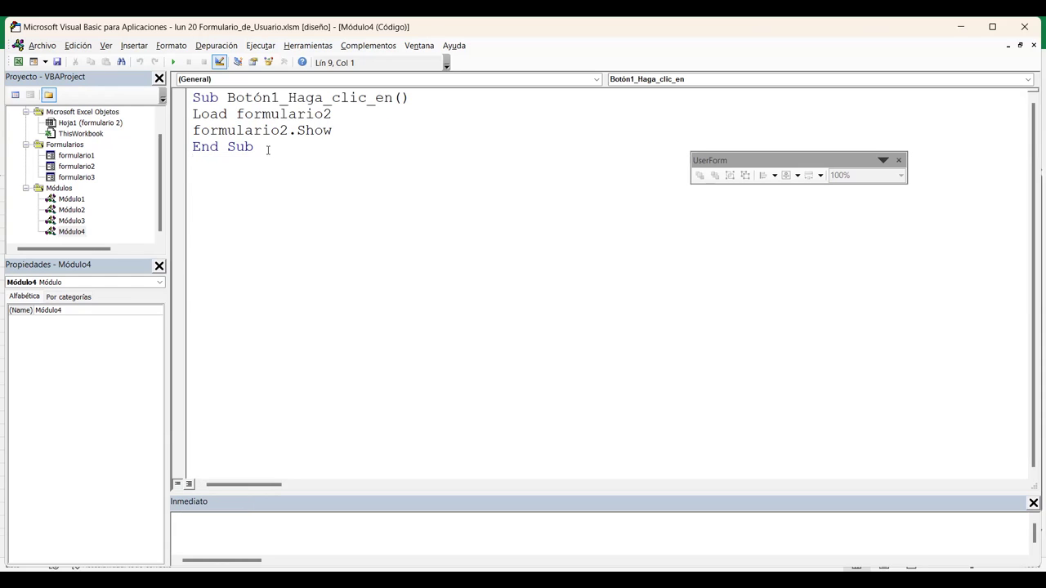
left_click(270, 114)
left_click(346, 112)
left_click(236, 113)
left_click_drag(192, 114, 226, 113)
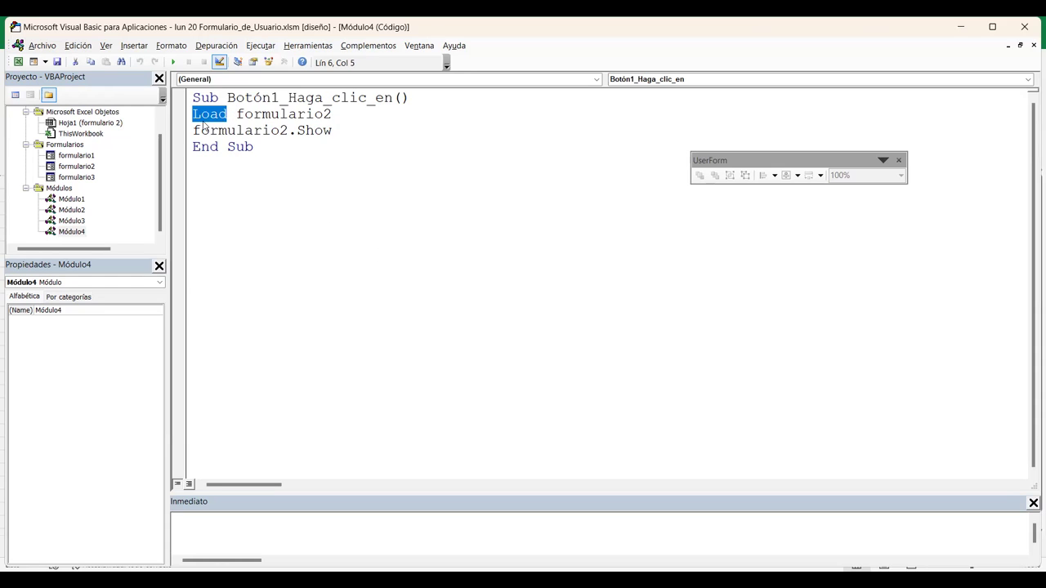
left_click(264, 224)
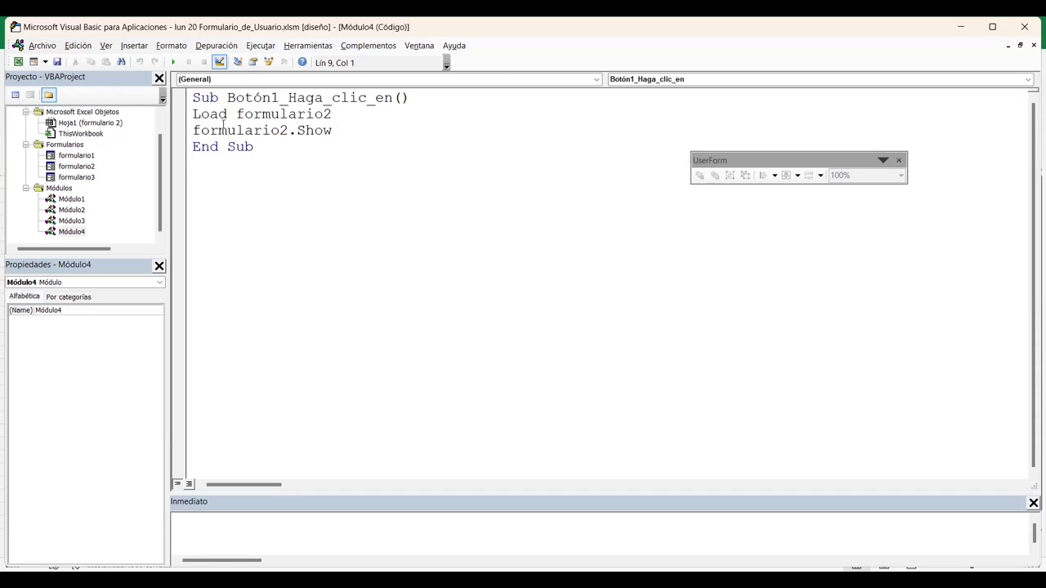
left_click_drag(236, 113, 331, 114)
left_click(211, 114)
left_click(229, 114)
left_click_drag(236, 114, 336, 115)
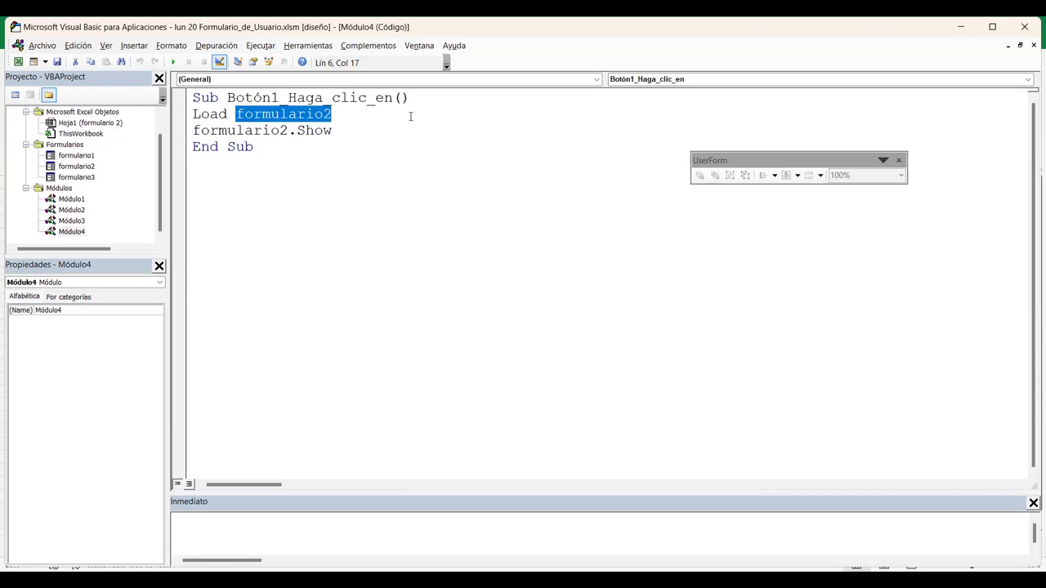
left_click(343, 115)
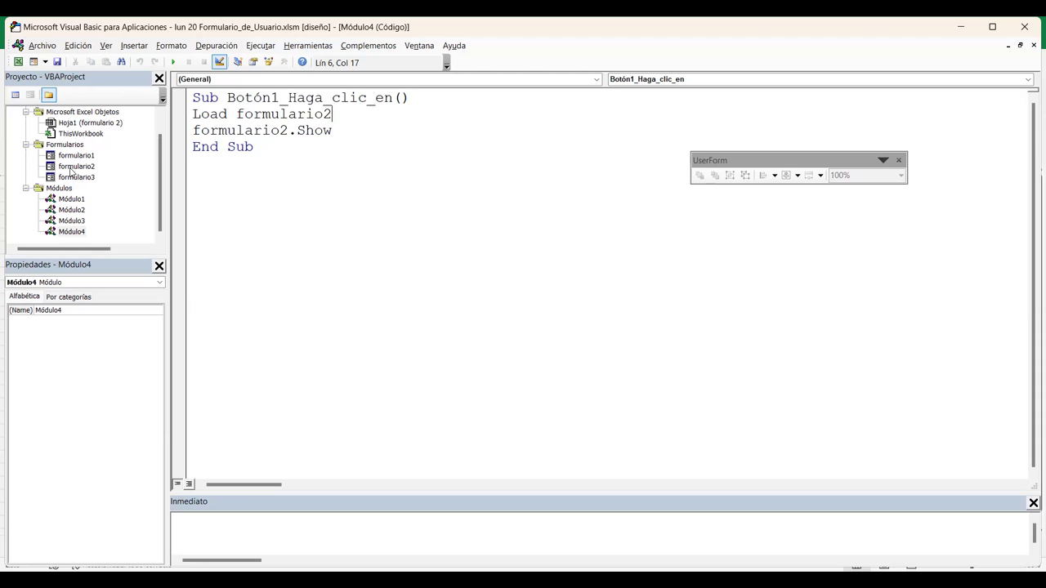
- Open the formulario2 form design and review the Load formulario2 and formulario2.Show lines
left_click(82, 169)
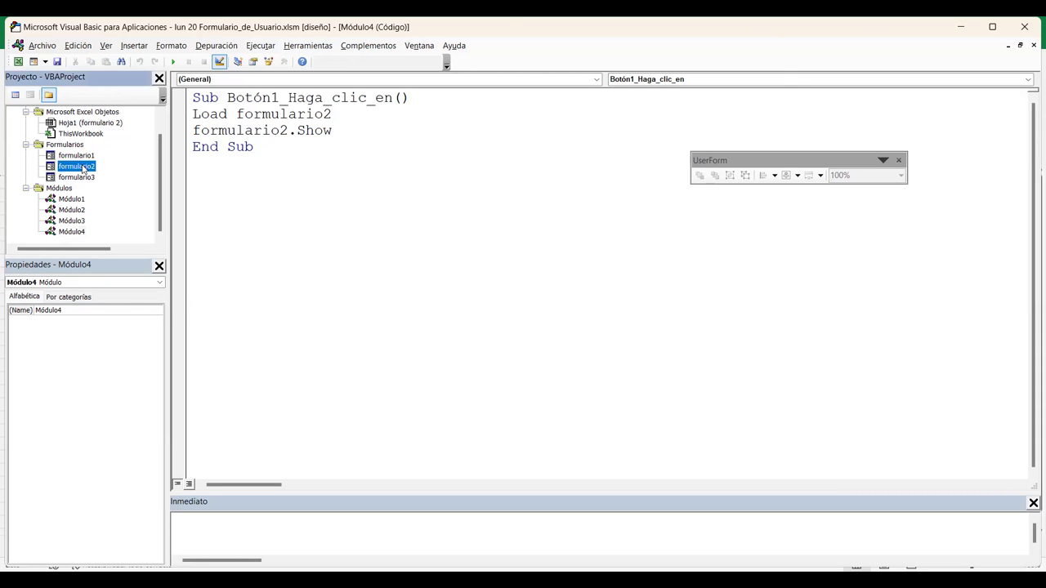
double_click(82, 169)
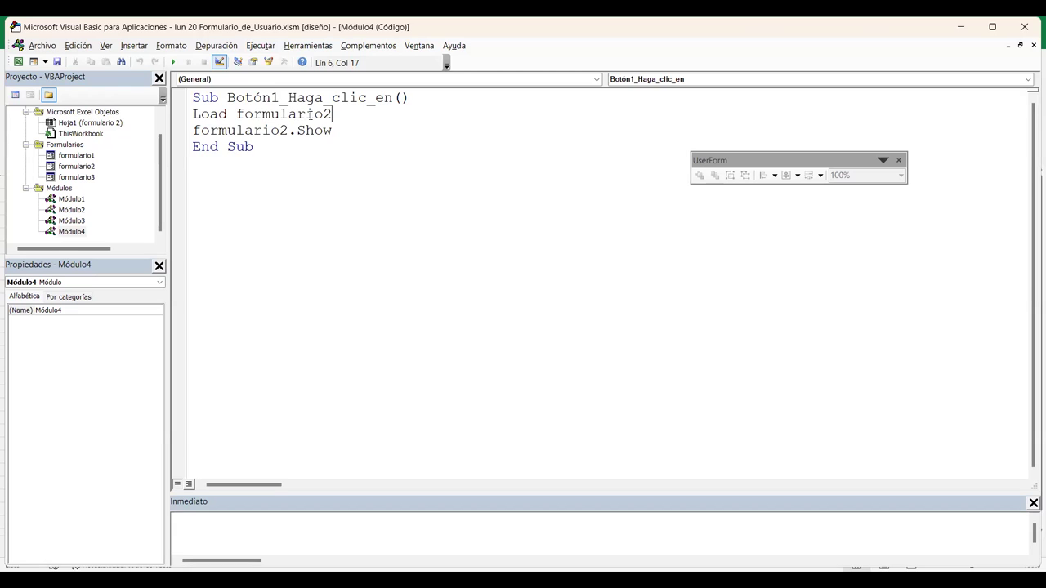
left_click(340, 131)
left_click_drag(288, 131, 193, 131)
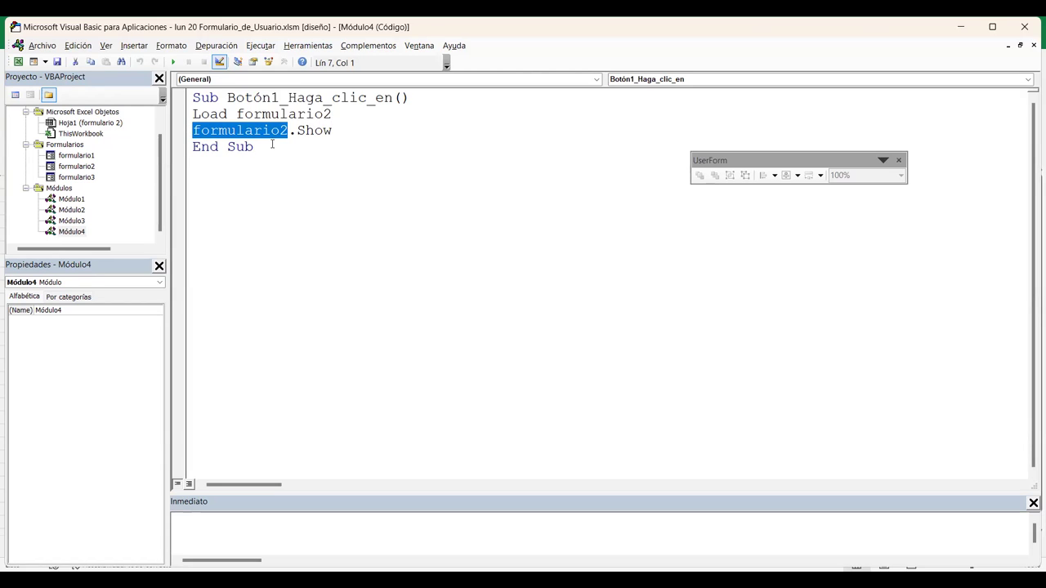
left_click(297, 131)
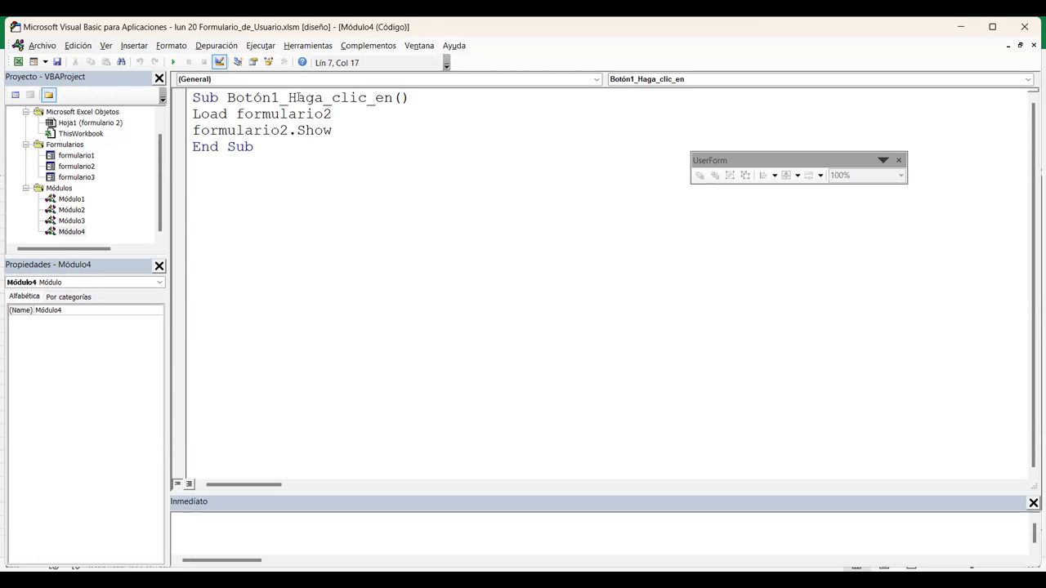
left_click(283, 114)
- Back in Excel, run the FORMULARIO button and open the human resources form with INGRESAR
left_click(17, 62)
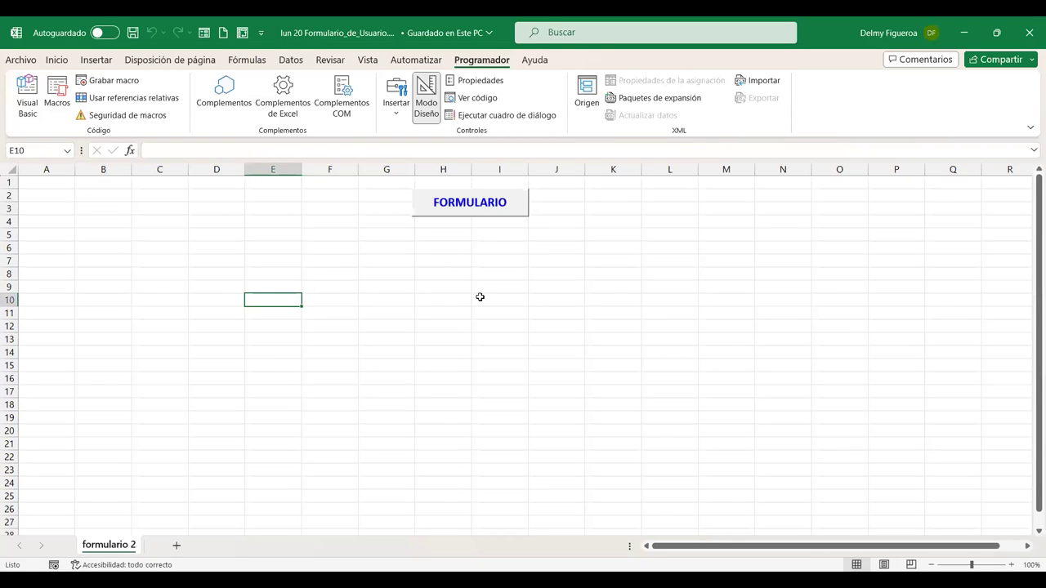
left_click(490, 205)
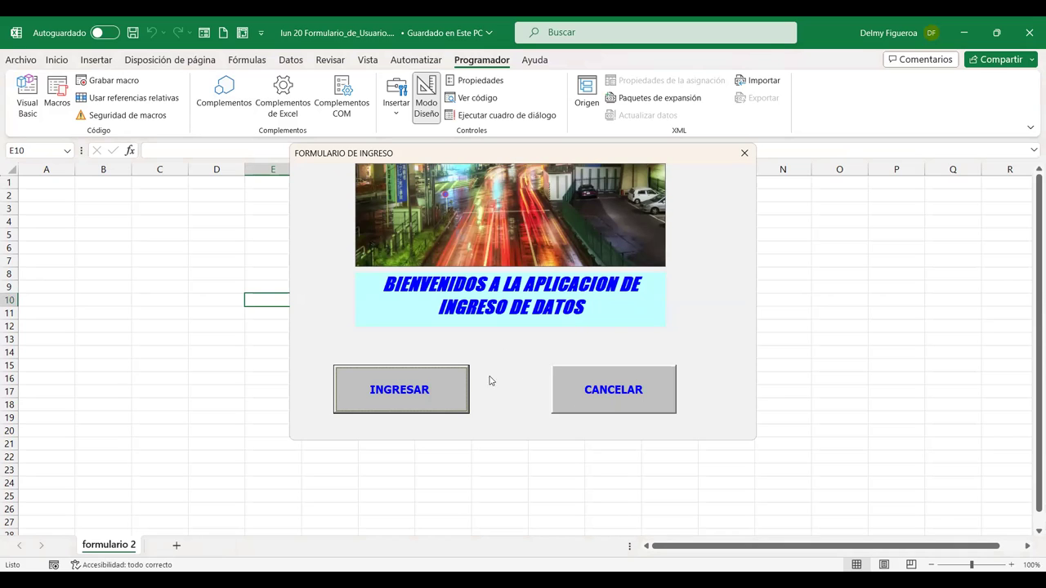
left_click(415, 391)
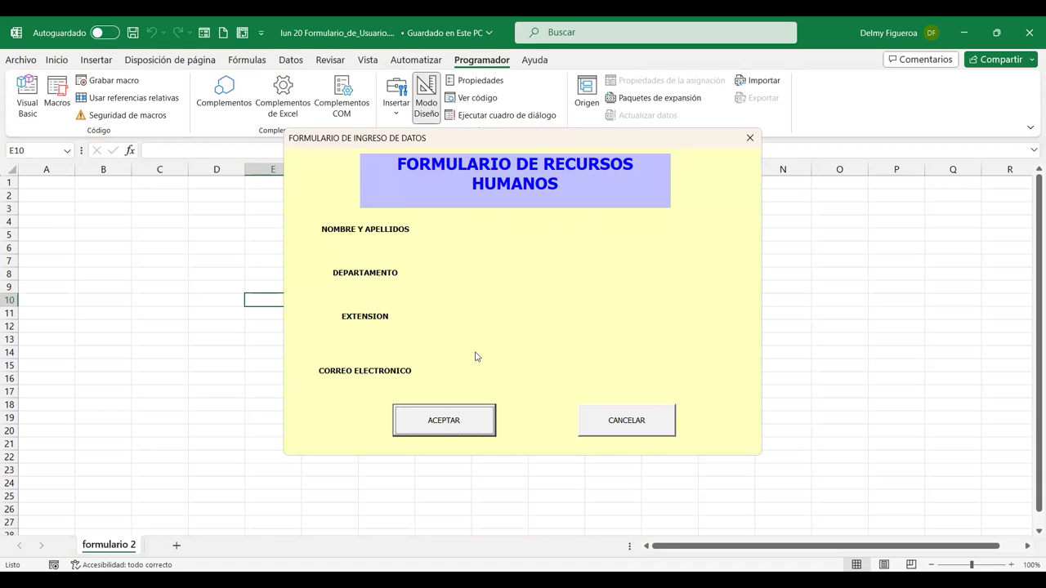
- Close the human resources form and cancel the welcome form
left_click(626, 419)
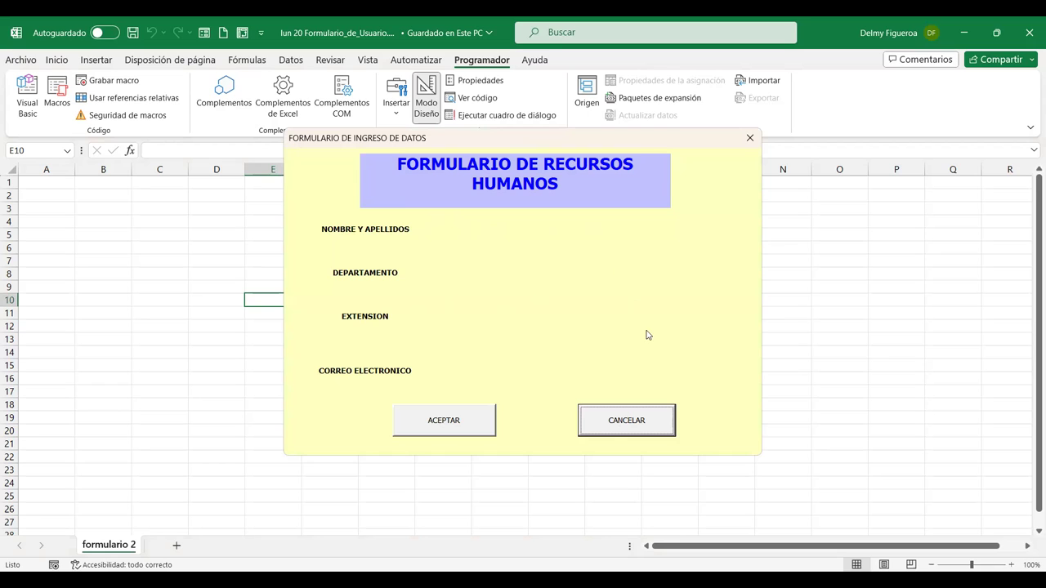
left_click(750, 139)
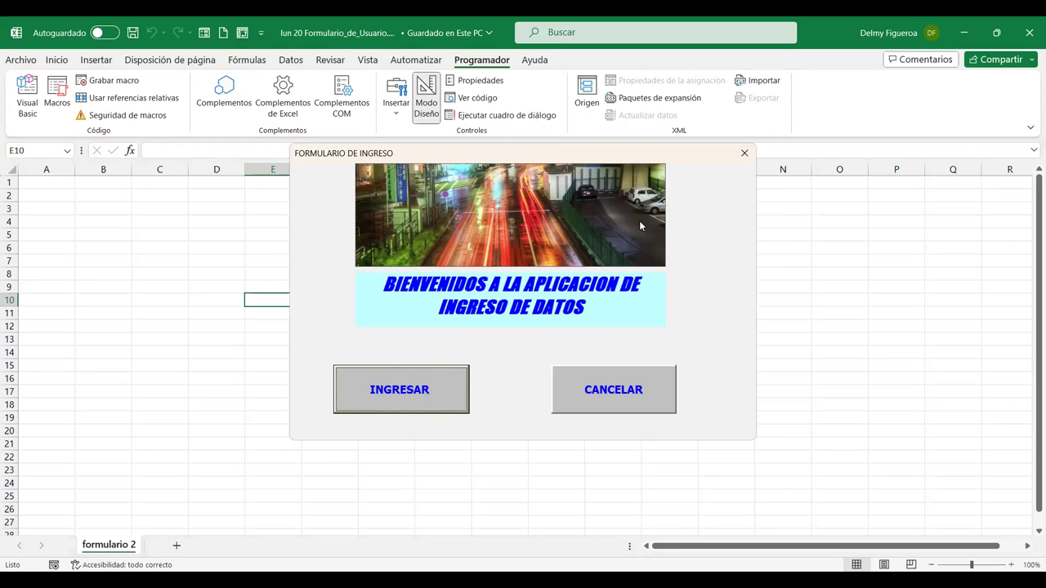
left_click(643, 403)
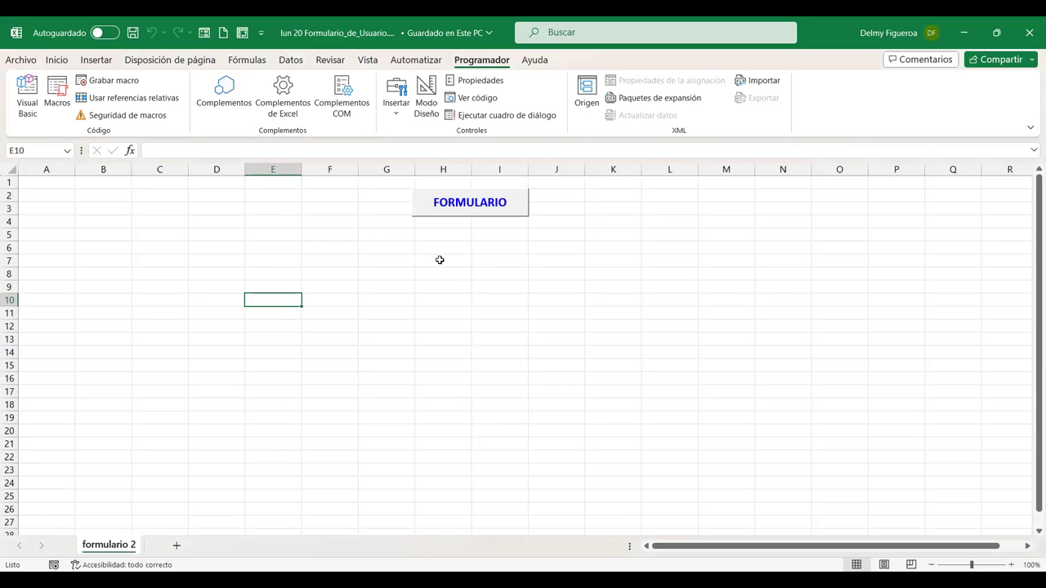
- Check which macro the FORMULARIO button runs, then go to the File backstage view
right_click(524, 214)
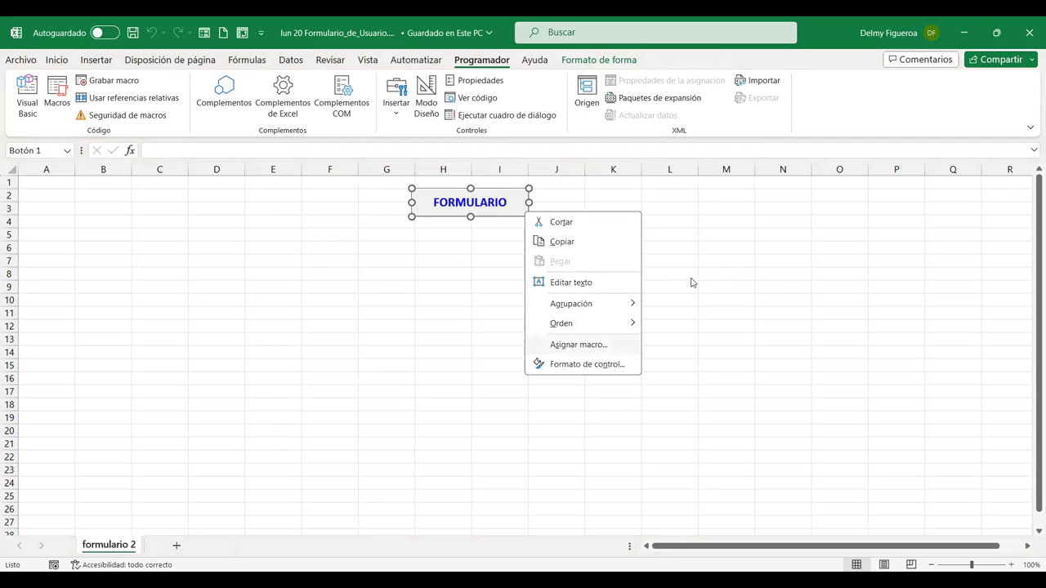
left_click(578, 344)
left_click(738, 219)
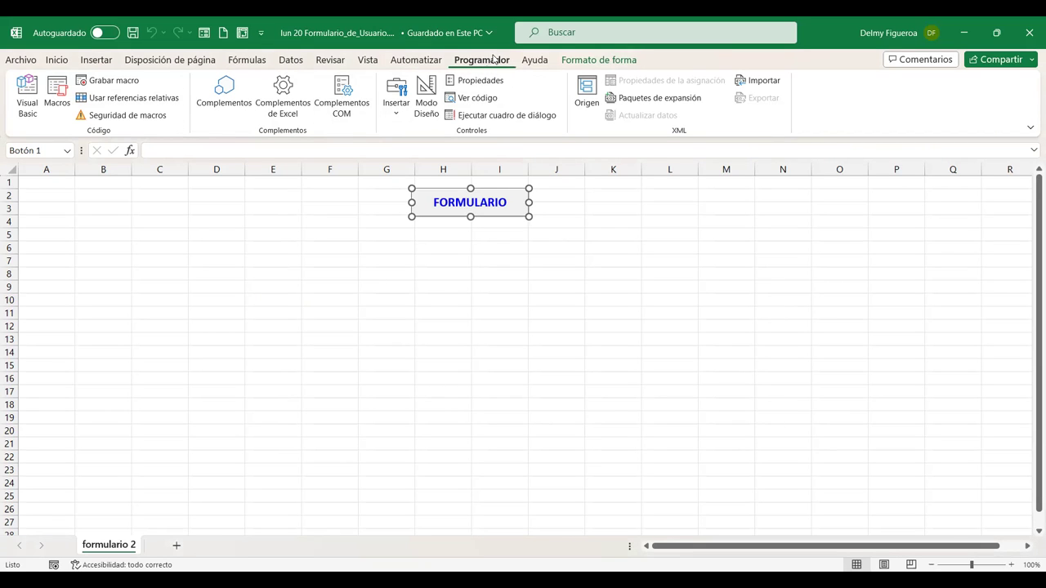
left_click(20, 61)
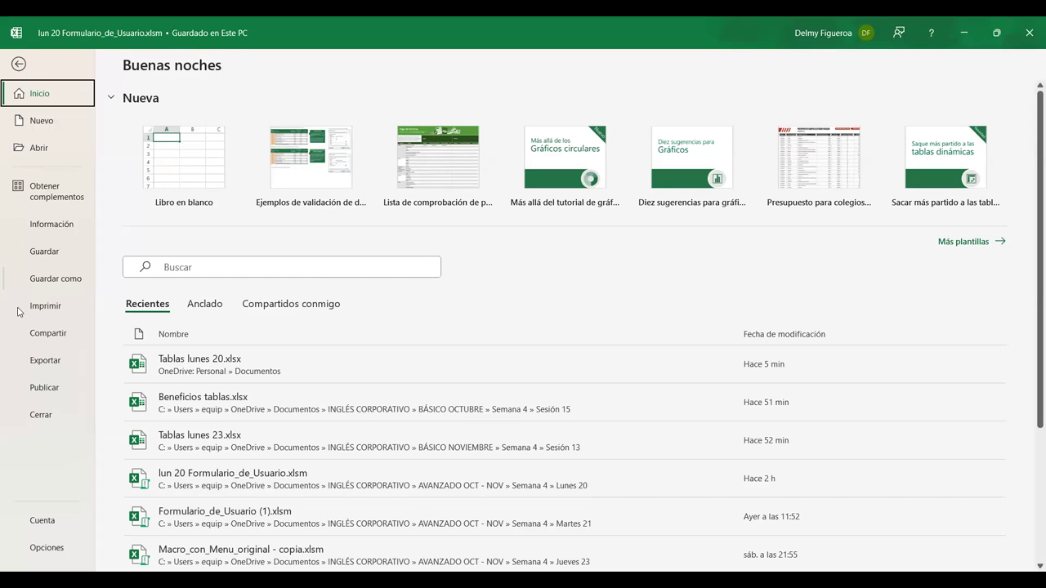
- In Excel Options ribbon customization, toggle Programador off and back on, then return to the sheet
left_click(57, 551)
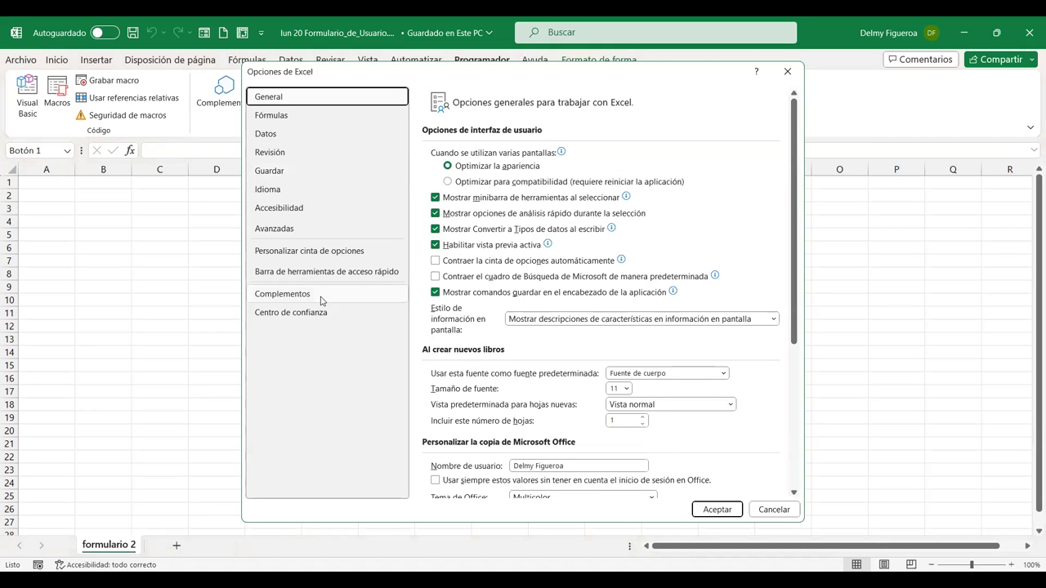
left_click(331, 252)
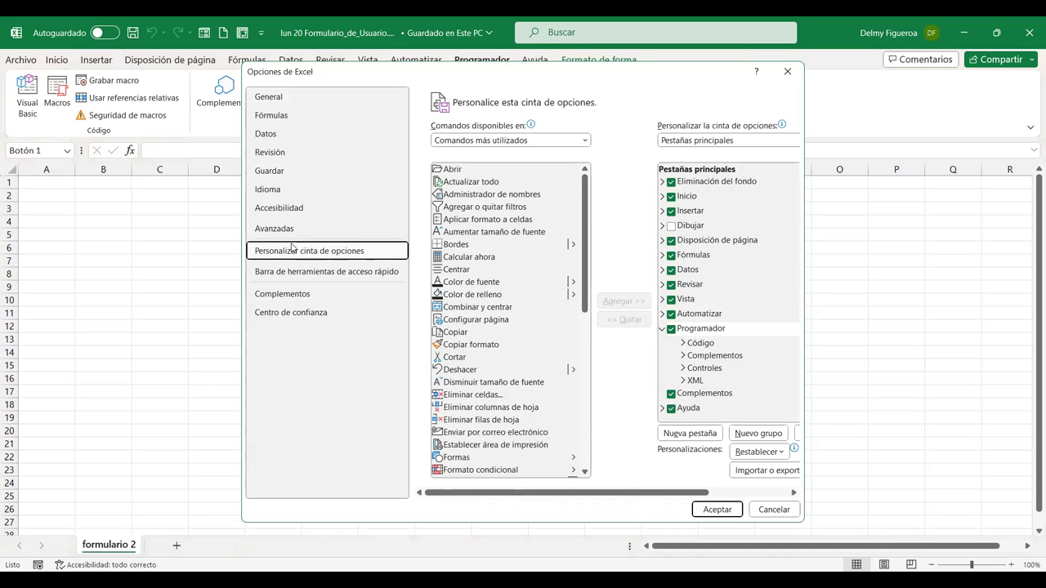
left_click(672, 330)
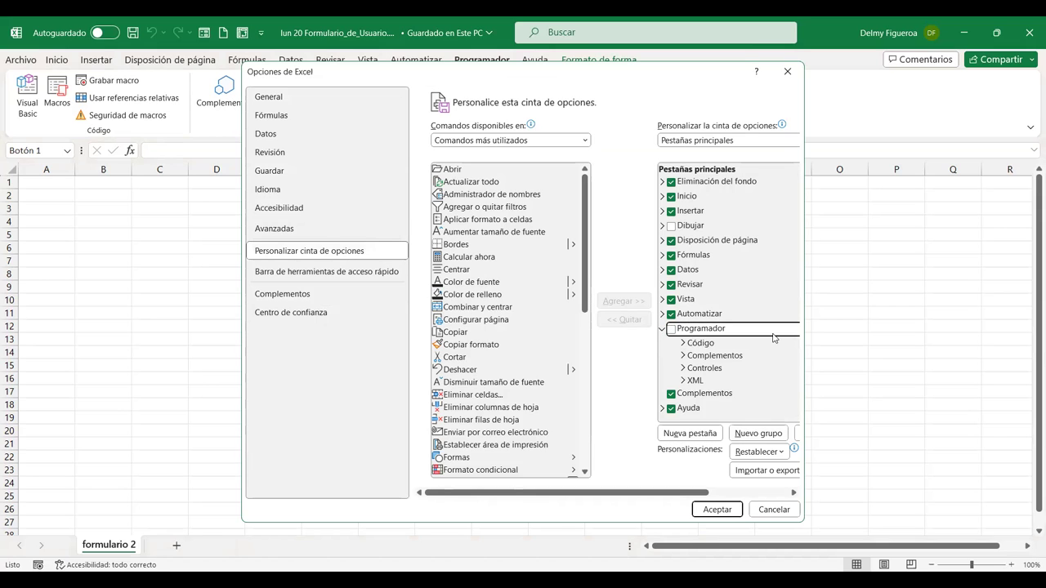
left_click(672, 330)
left_click(788, 72)
left_click(264, 292)
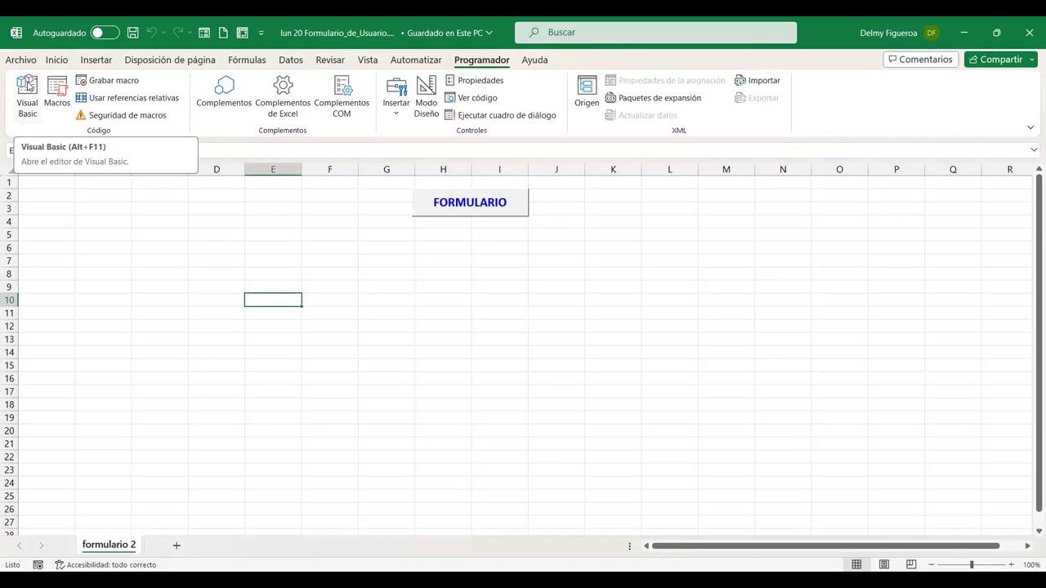
- In the Visual Basic editor, display the INGRESAR button's Click code on formulario2
left_click(30, 98)
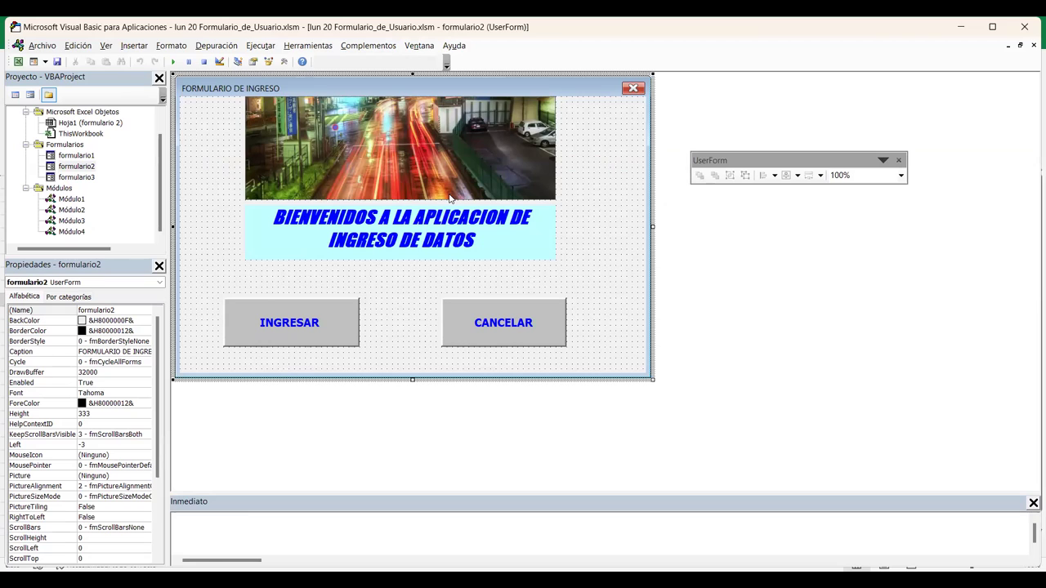
left_click(260, 325)
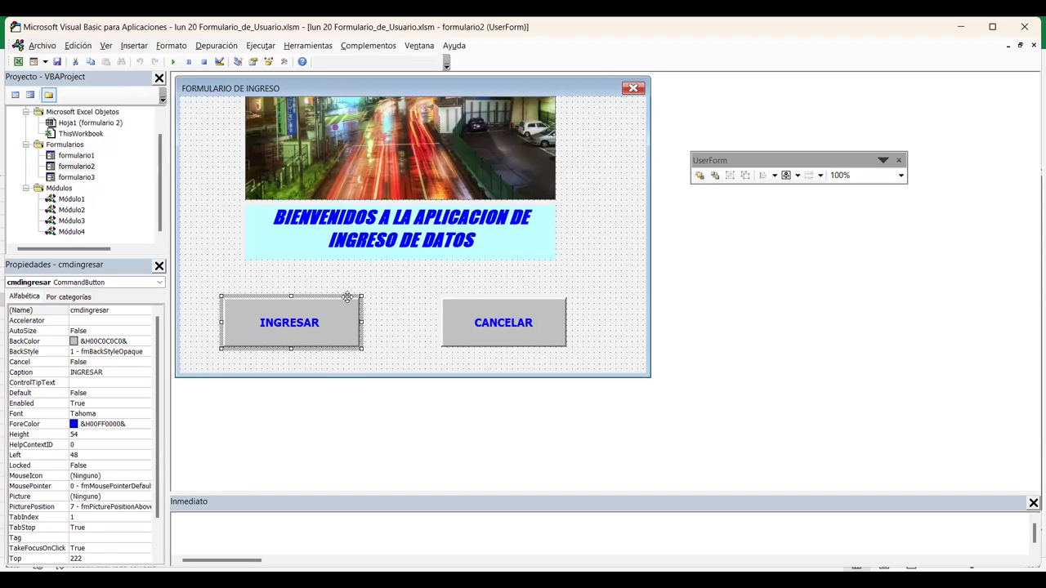
double_click(347, 298)
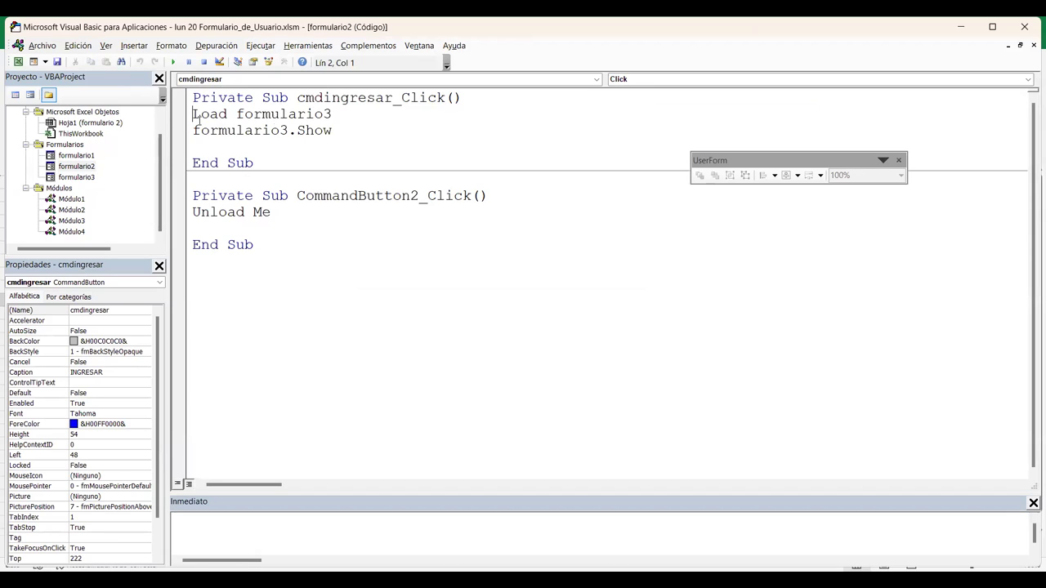
mouse_move(230, 114)
left_mouse_down()
mouse_move(192, 115)
mouse_move(335, 114)
left_mouse_up()
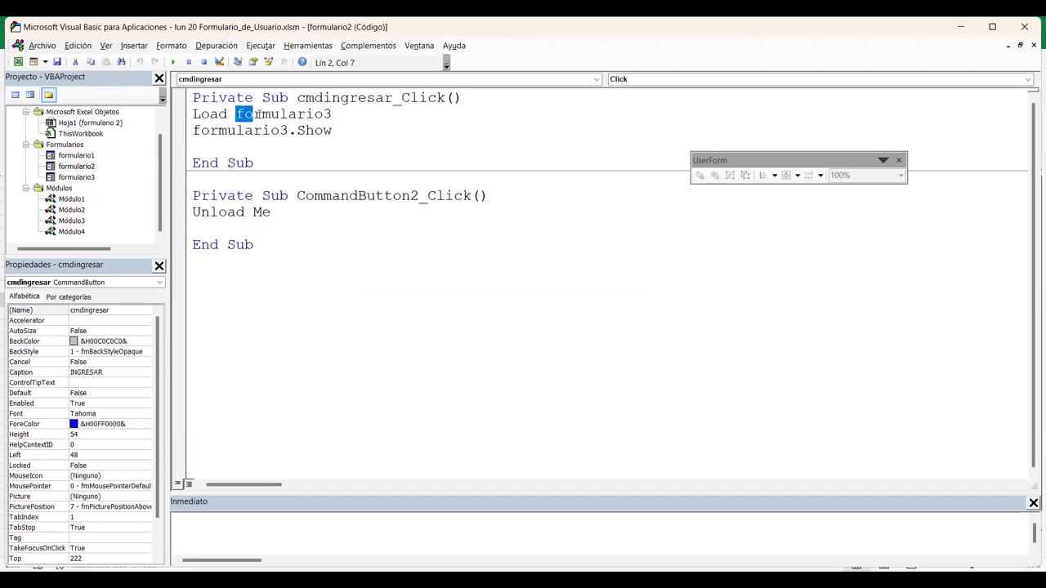
left_click(334, 113)
left_click(341, 99)
left_click_drag(365, 131, 193, 131)
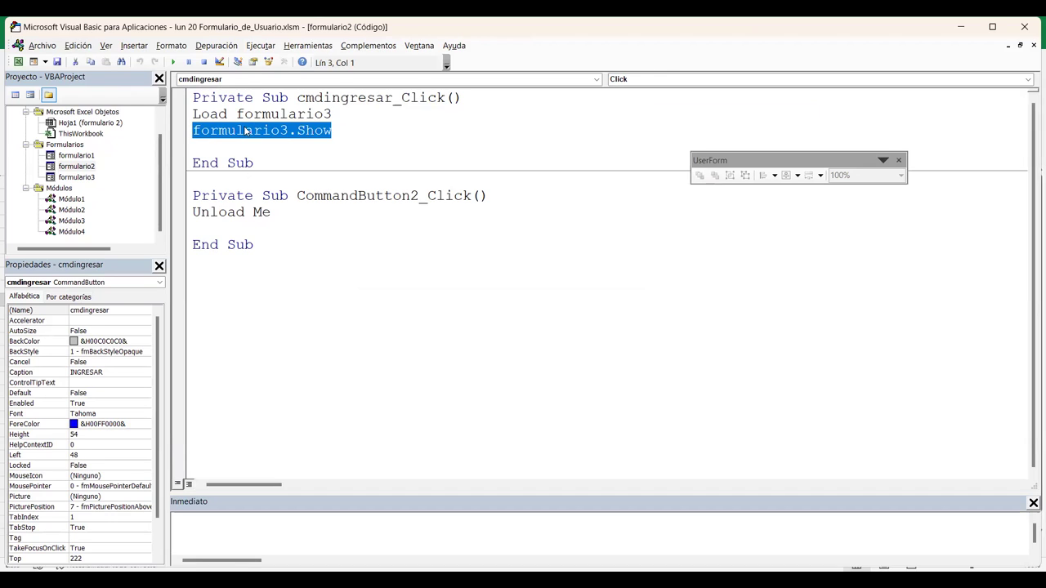
left_click(326, 131)
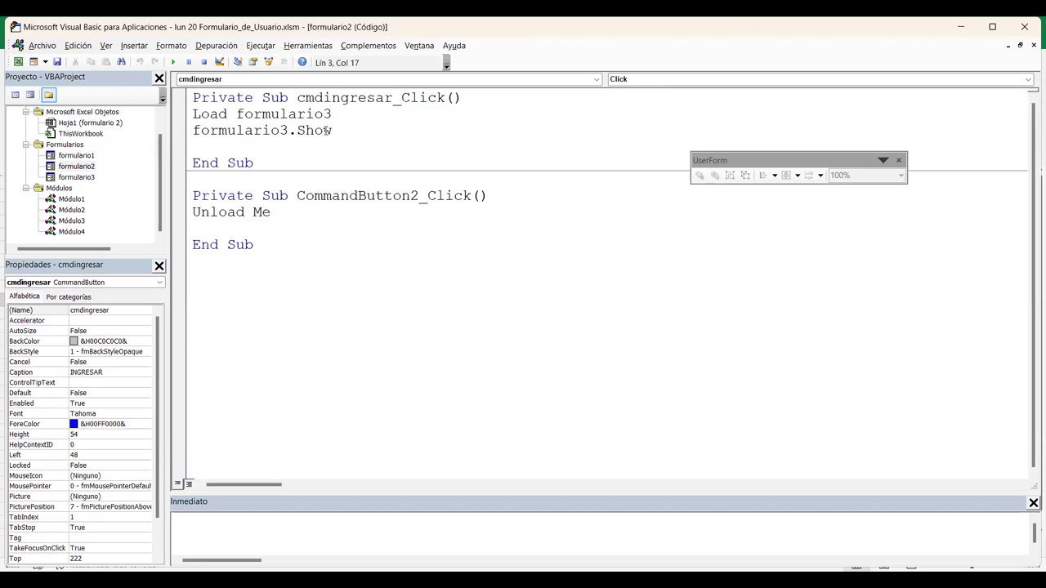
left_click(347, 118)
left_click(85, 178)
double_click(86, 180)
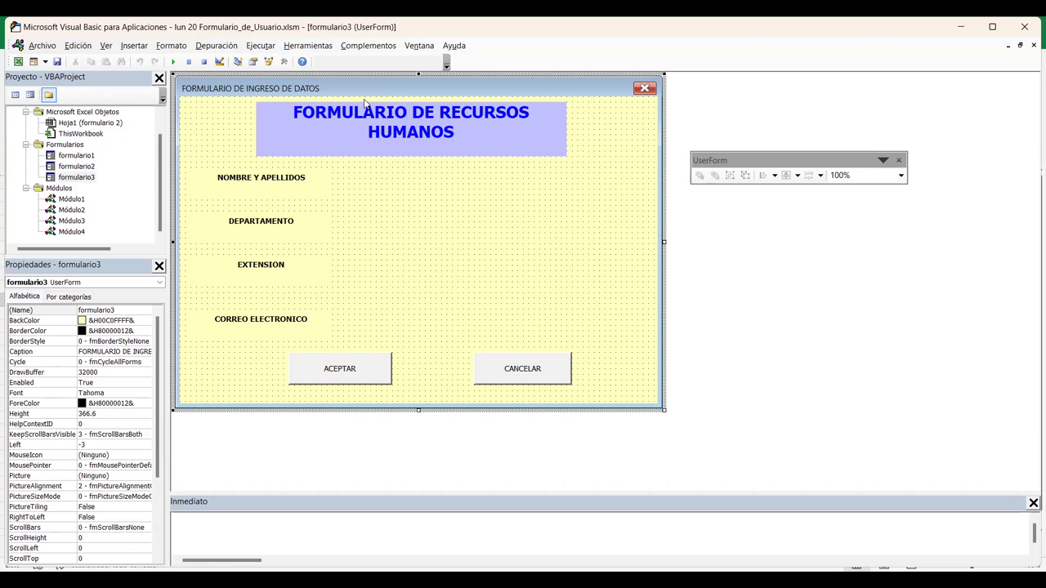
left_click(628, 177)
left_click(141, 309)
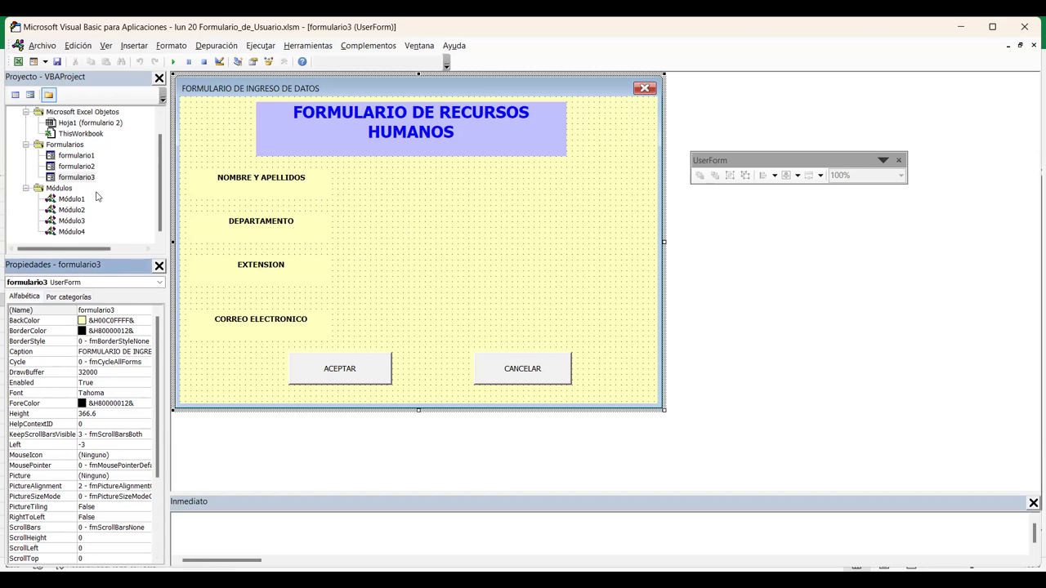
left_click(85, 167)
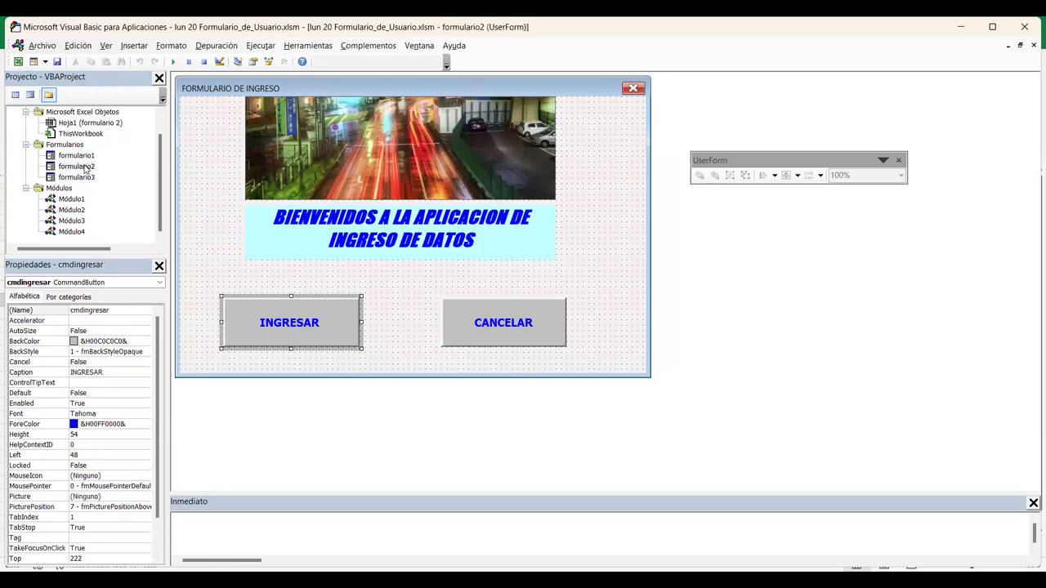
double_click(310, 316)
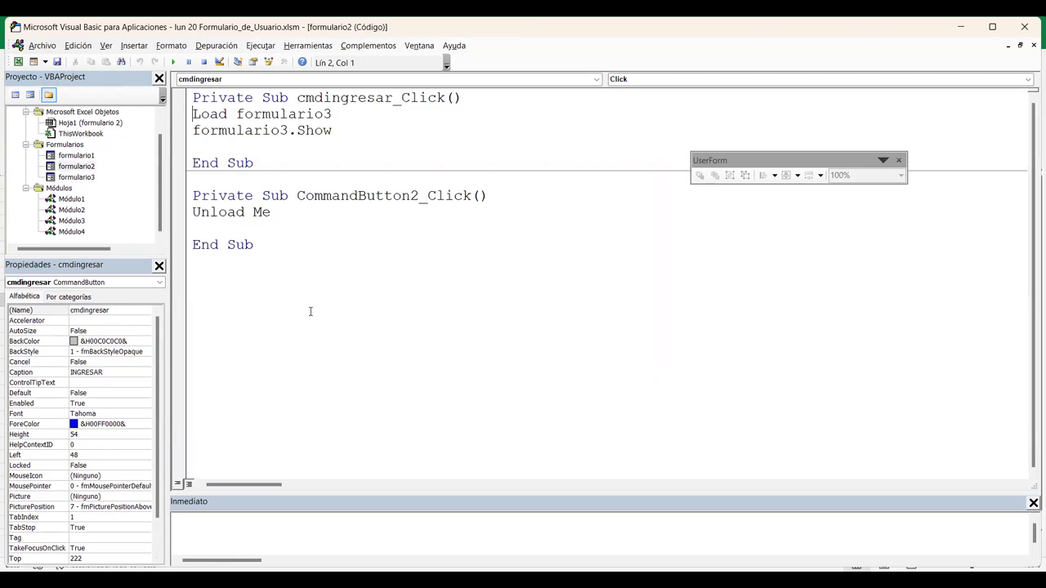
left_click(289, 130)
- Rename the formulario3 UserForm to frmRRHH through its (Name) property
double_click(92, 178)
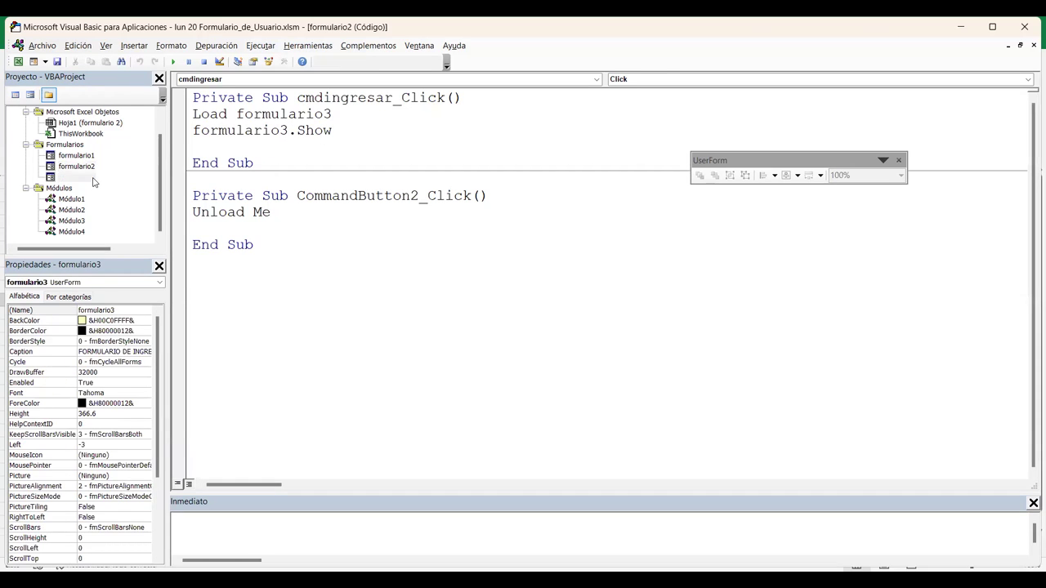
left_click(131, 310)
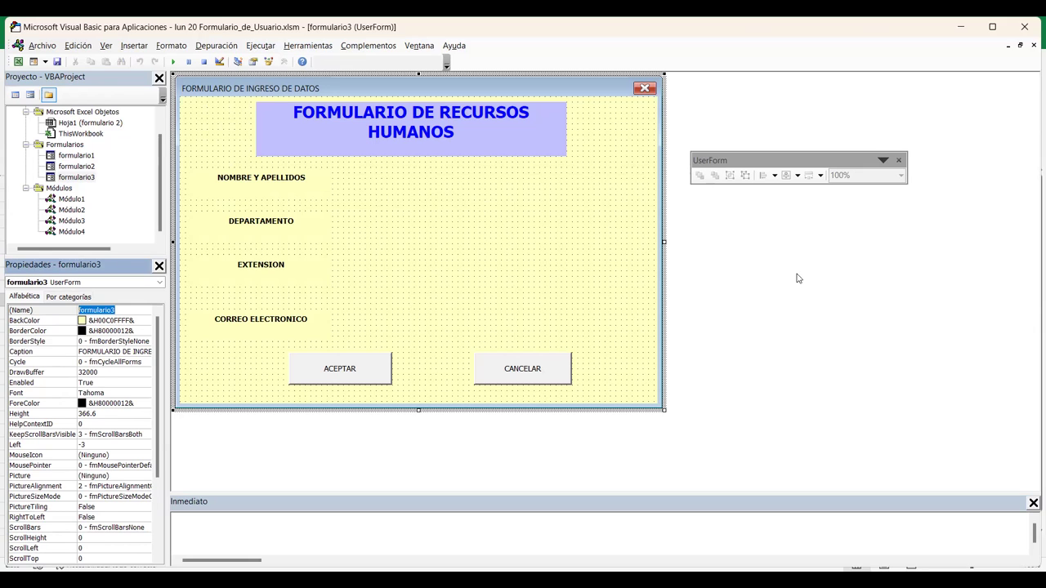
type("frm")
type("rrhh")
key("BackSpace")
key("BackSpace")
key("BackSpace")
key("BackSpace")
type("RRHH")
key("Return")
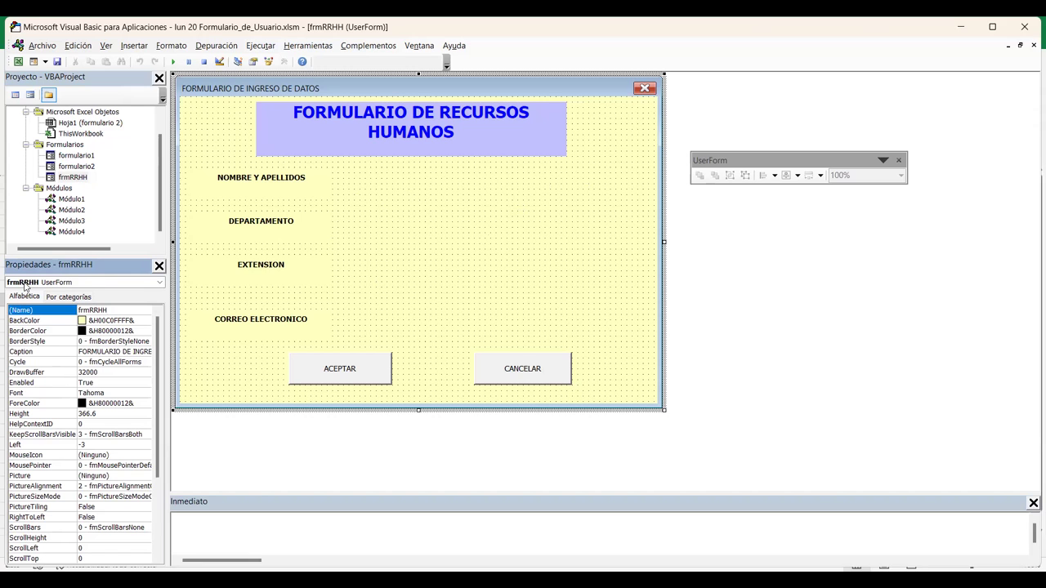
- Run formulario2 and click INGRESAR, which raises run-time error 424 'Se requiere un objeto'
double_click(76, 167)
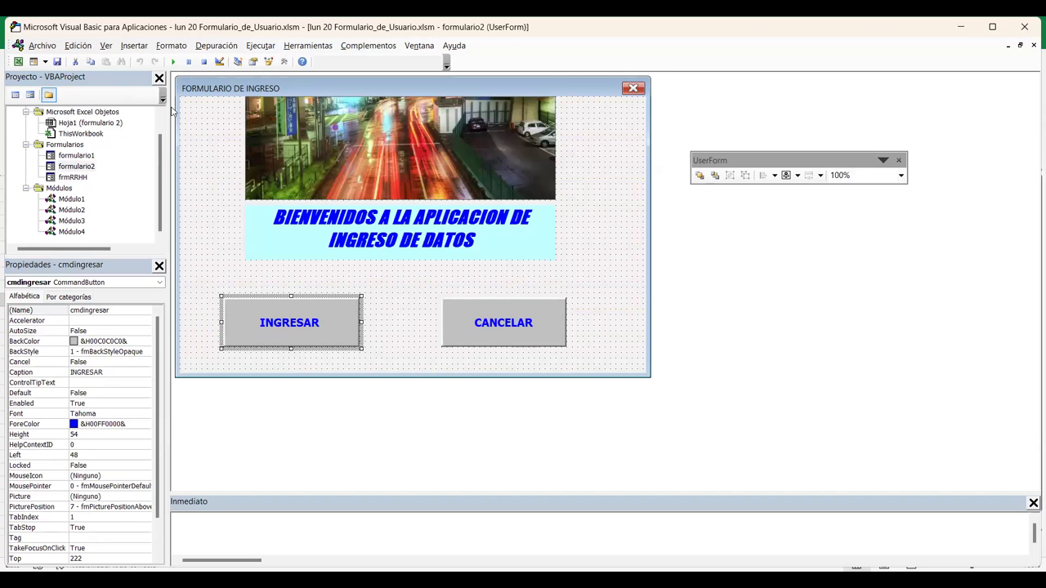
left_click(174, 62)
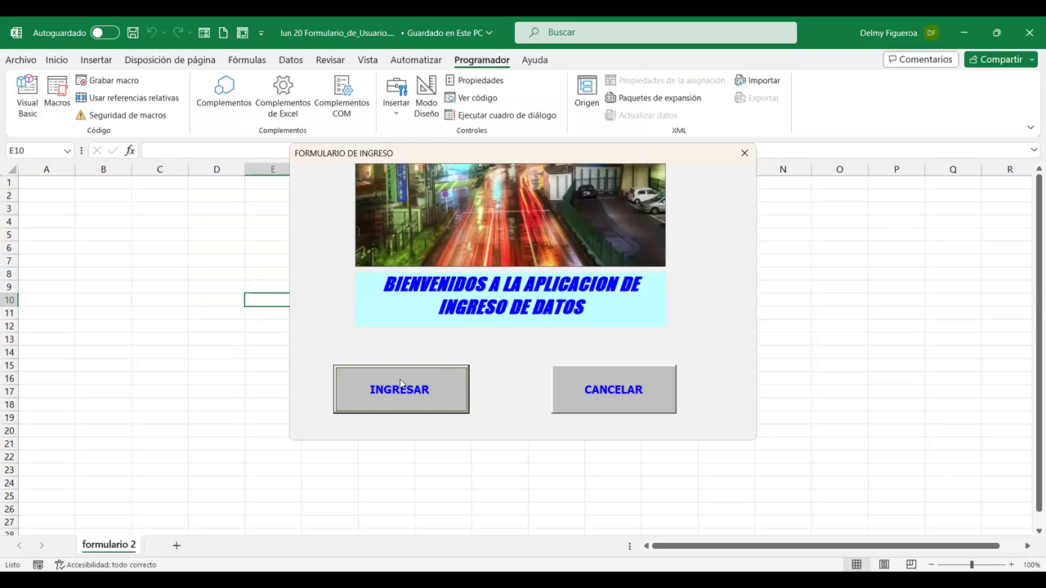
left_click(408, 390)
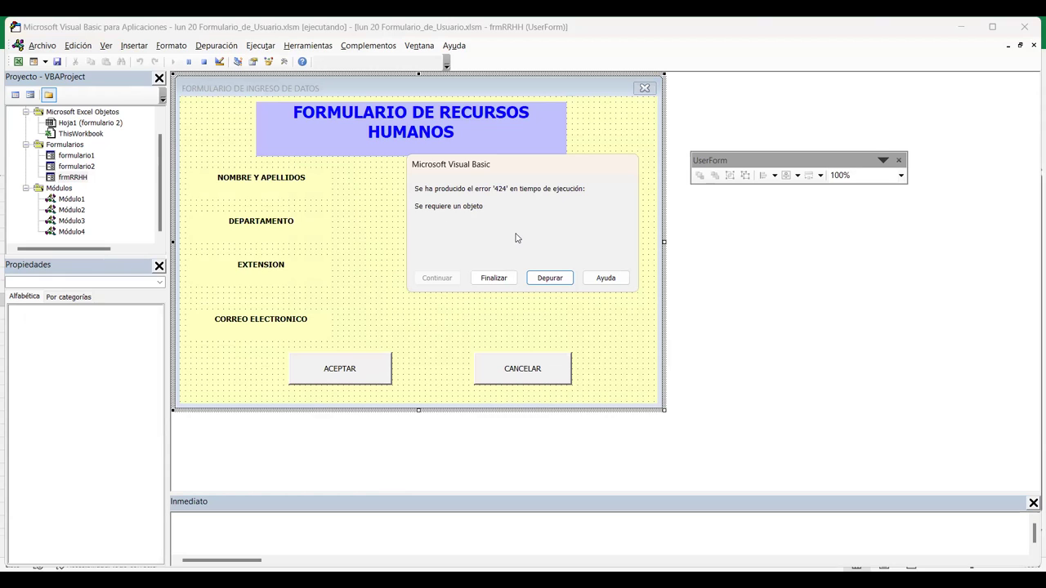
- Jump to the failing Load formulario3 line and confirm the HR form is now named frmRRHH
left_click(550, 278)
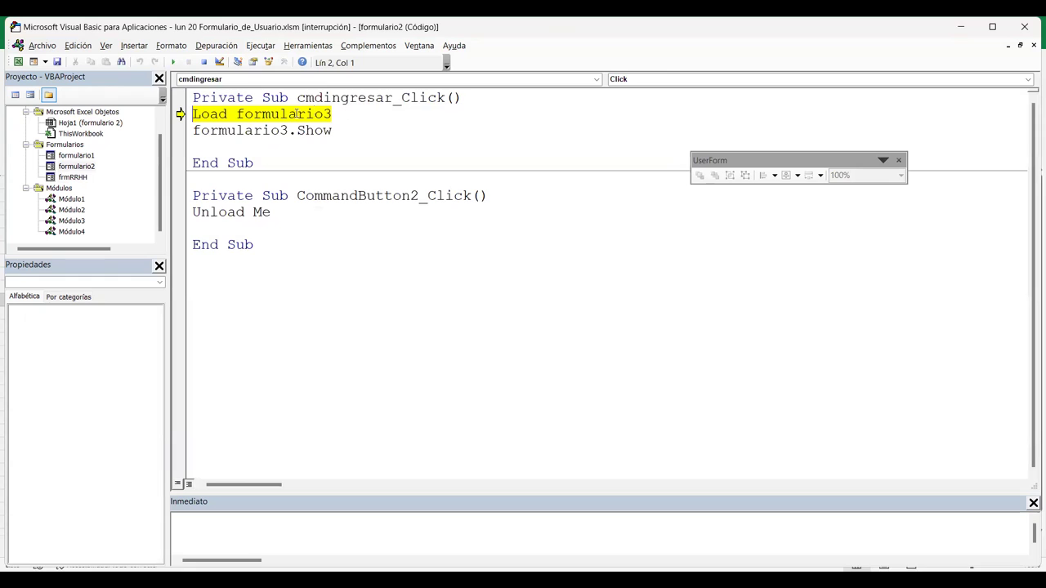
left_click(363, 114)
left_click(229, 112)
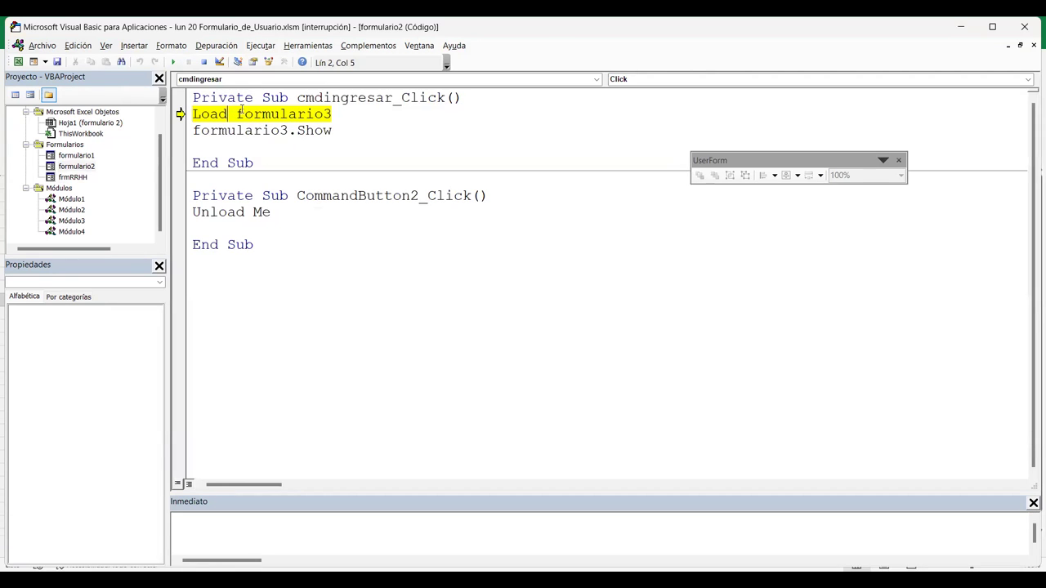
left_click(339, 112)
mouse_move(82, 249)
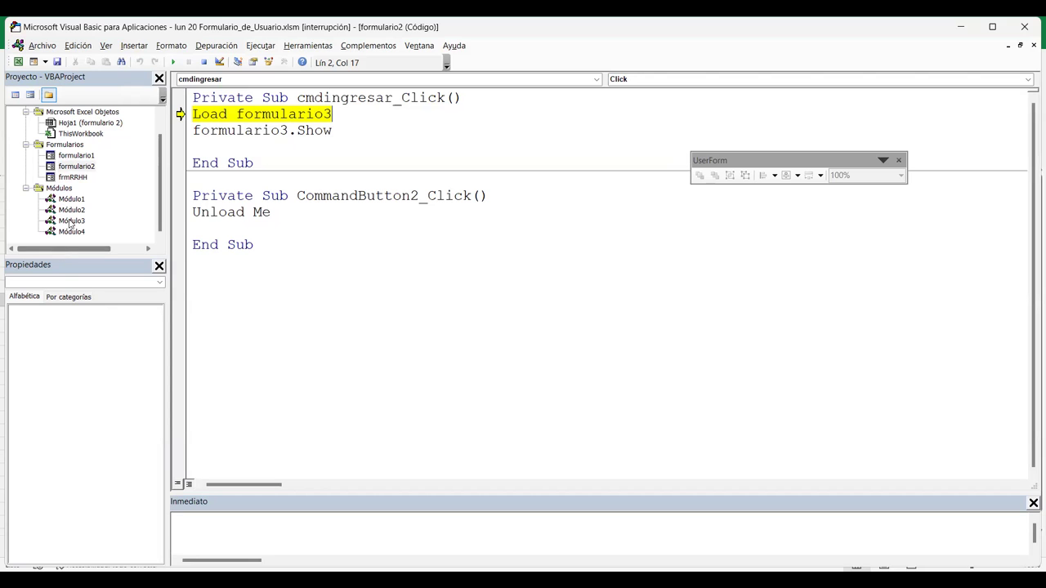
left_click(70, 178)
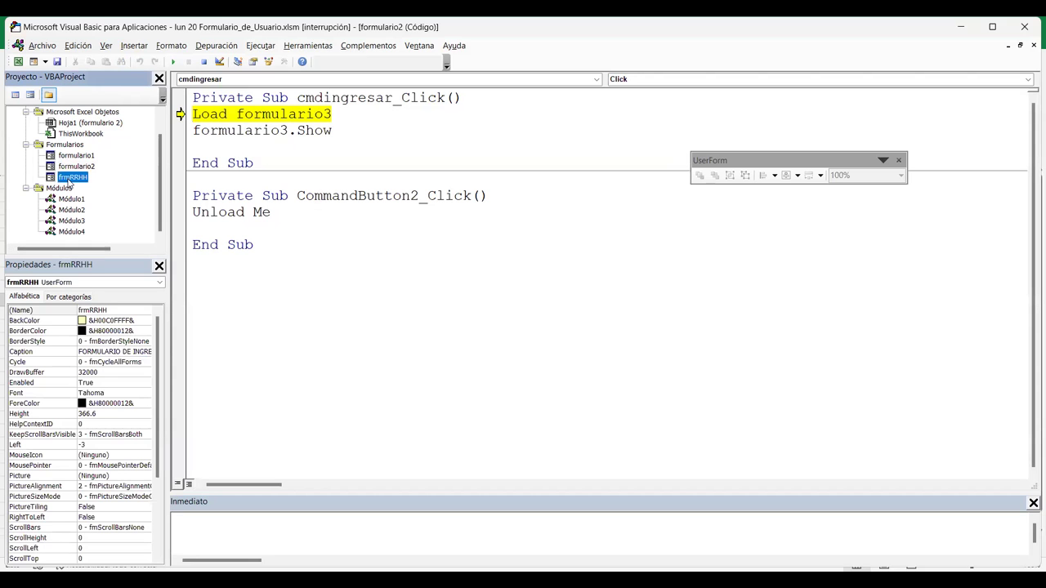
- Replace formulario3 with frmRRHH in both the Load and Show lines
left_click(345, 115)
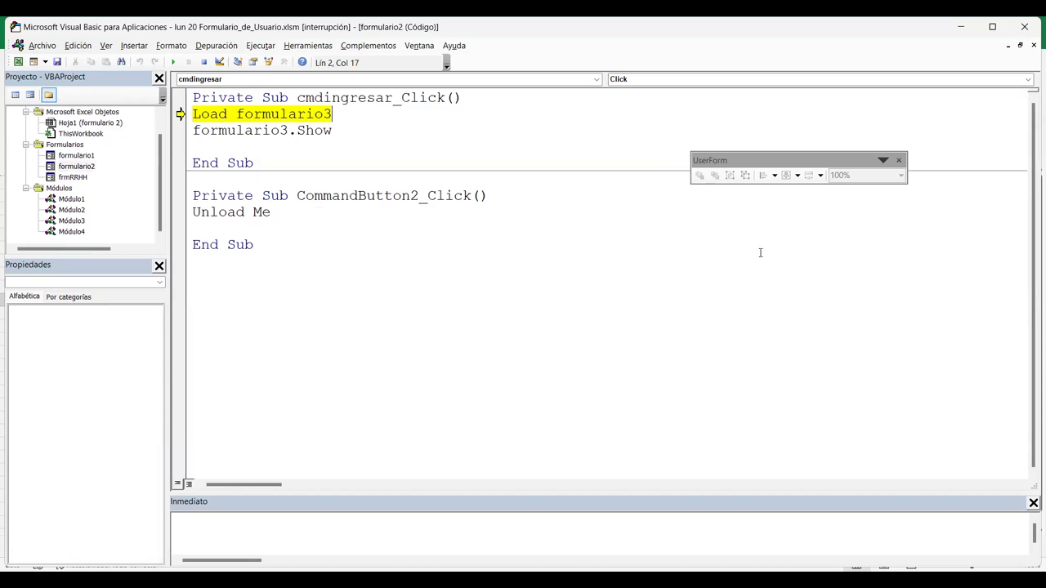
key("shift+Left")
key("shift+Left")
key("shift+Left")
key("shift+Left")
key("shift+Left")
key("shift+Left")
key("shift+Left")
key("shift+Left")
key("shift+Left")
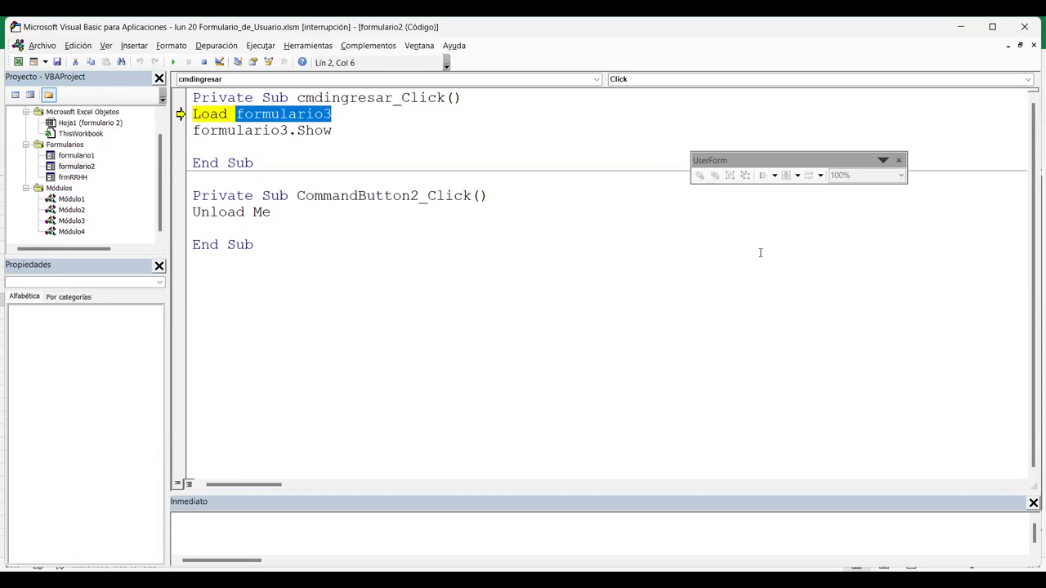
type("frmRRHH")
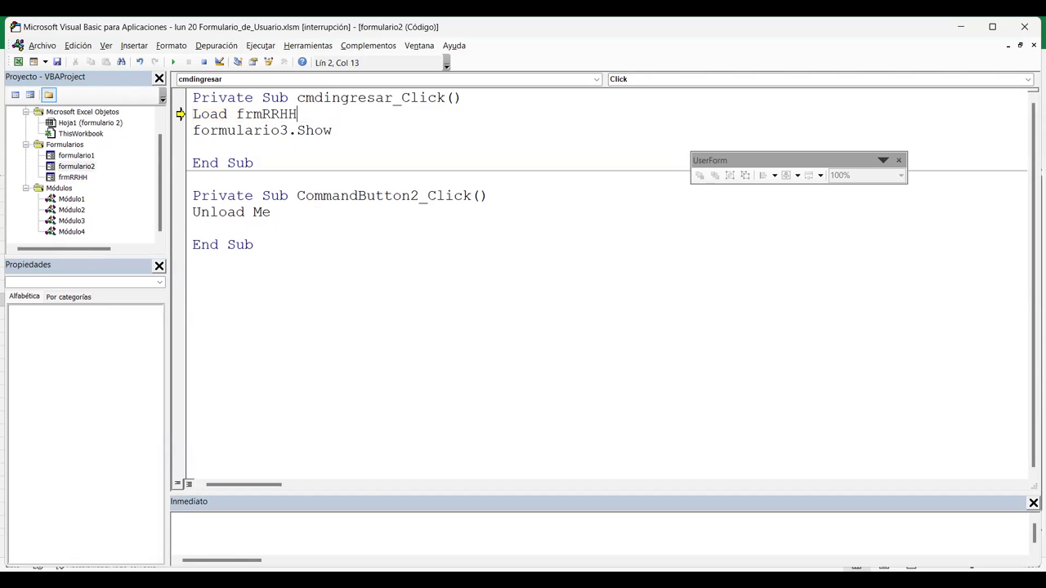
left_click(289, 130)
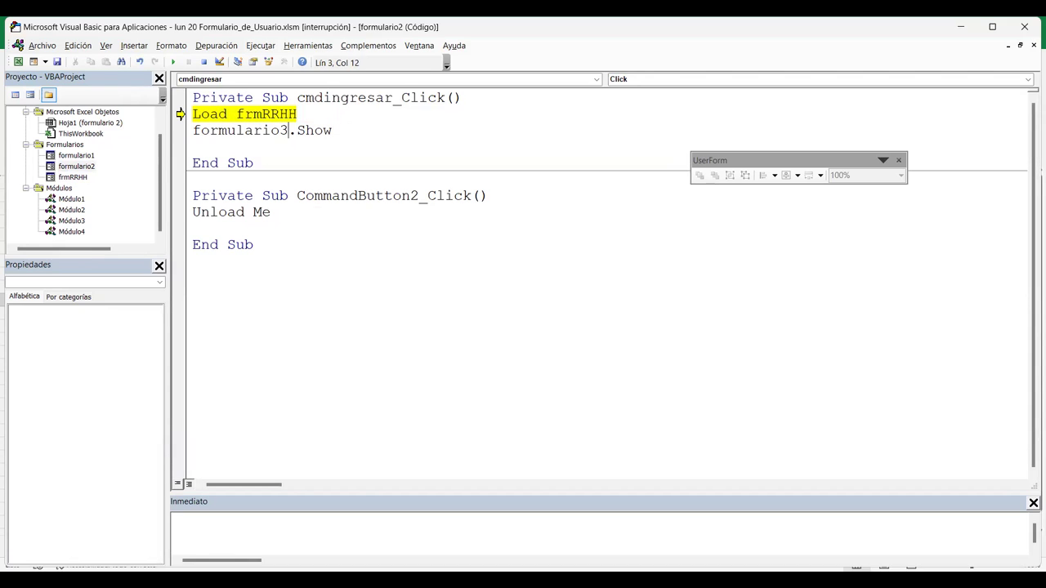
key("shift+Left")
key("shift+Left")
key("shift+Left")
key("shift+Left")
key("shift+Left")
key("shift+Left")
key("shift+Left")
key("shift+Left")
key("shift+Left")
key("shift+Left")
key("shift+Left")
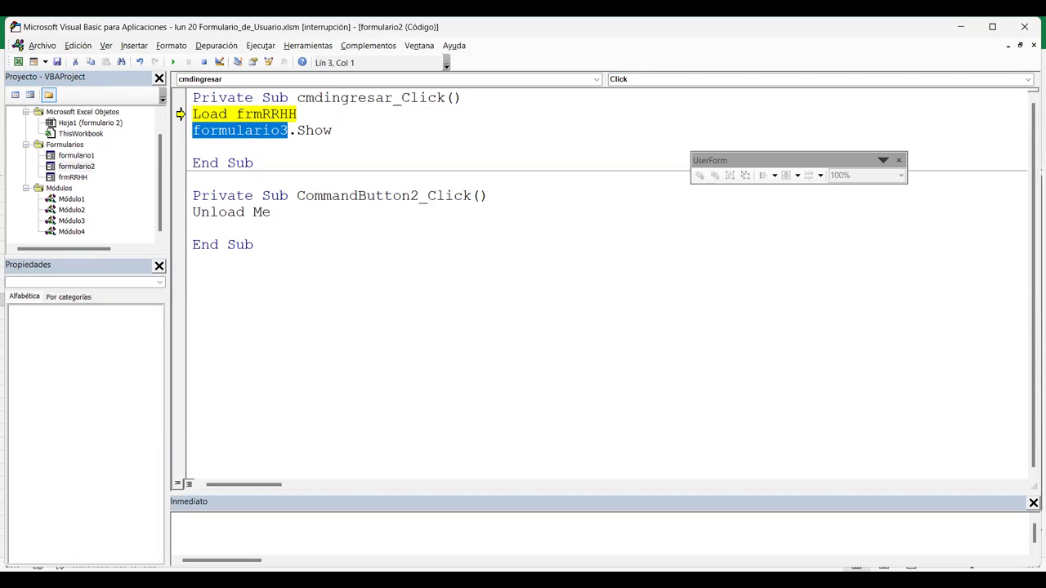
type("frmRRHH")
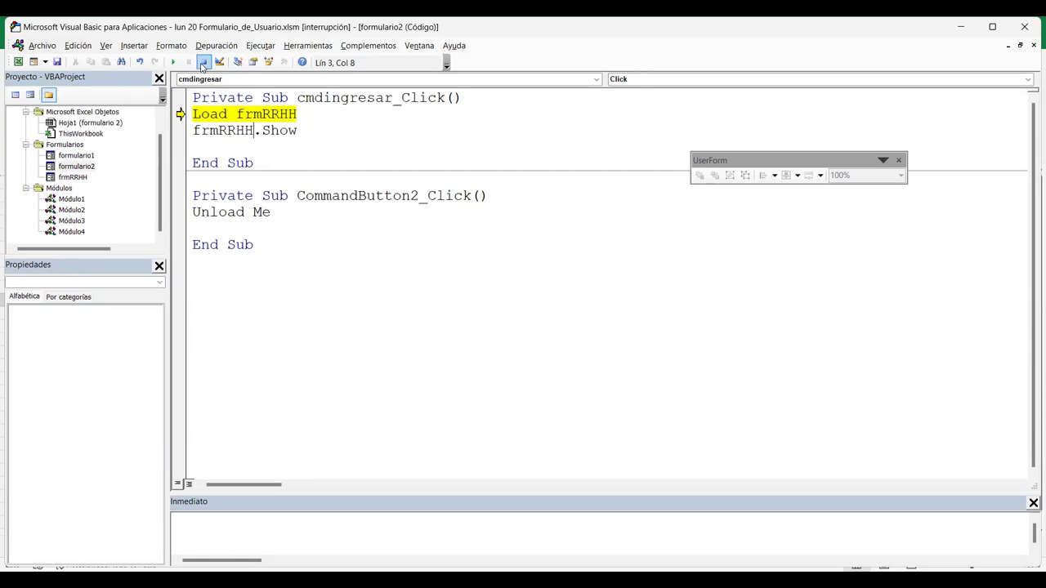
- Reset the code, run the welcome form, open frmRRHH via INGRESAR, then close both forms
left_click(204, 65)
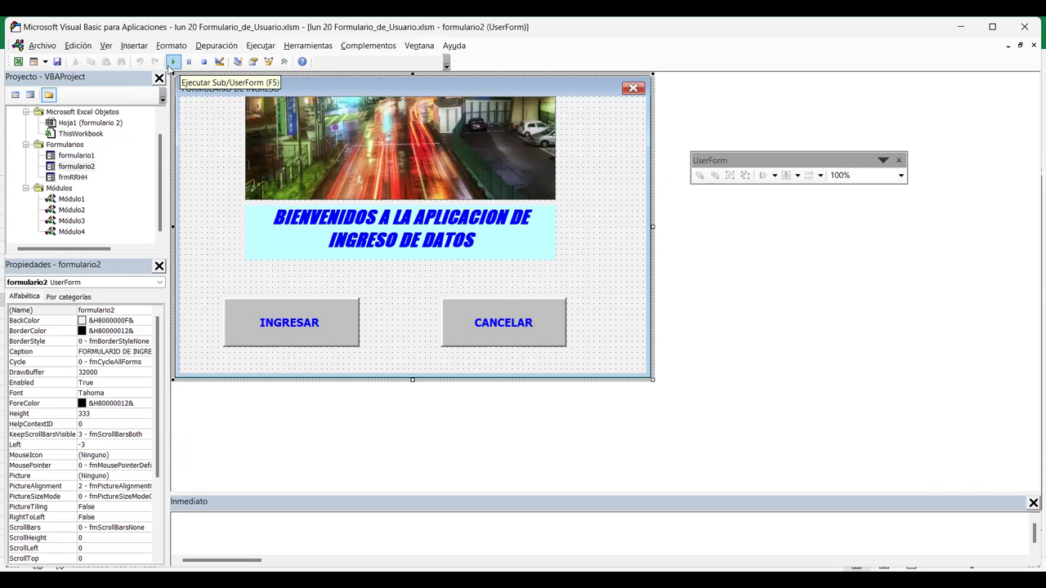
left_click(171, 63)
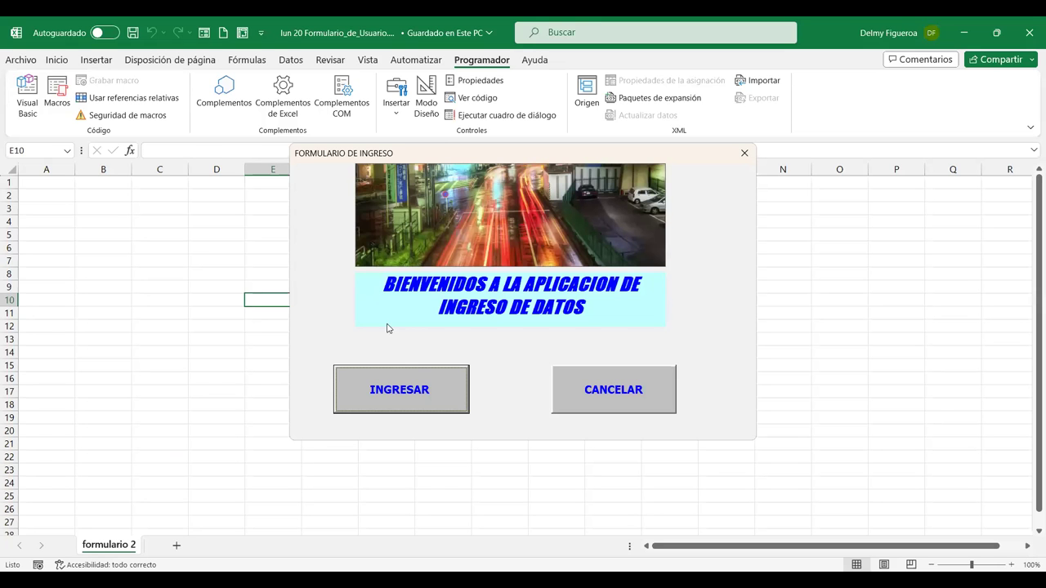
left_click(414, 386)
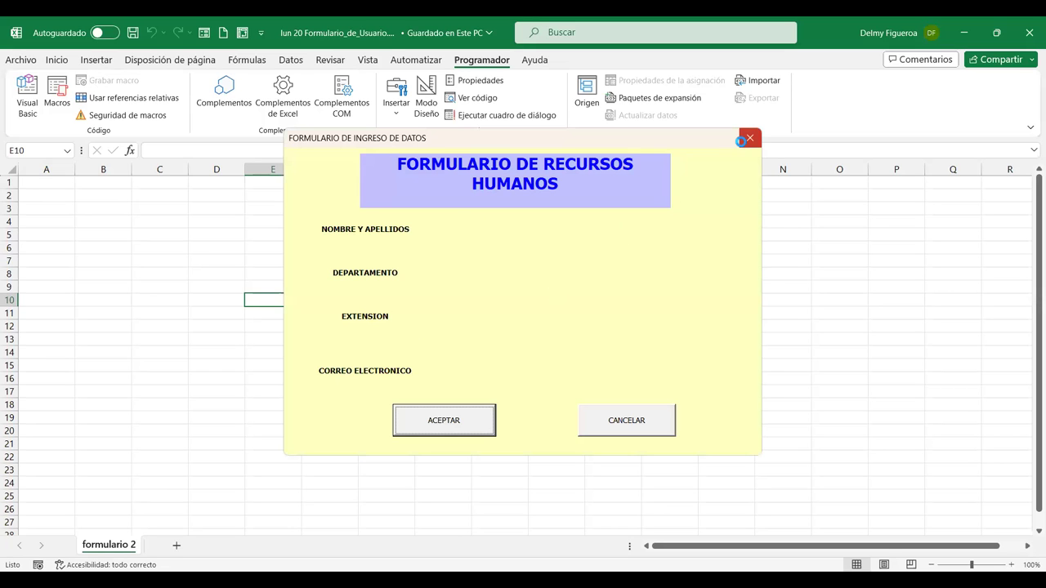
left_click(740, 141)
left_click(628, 384)
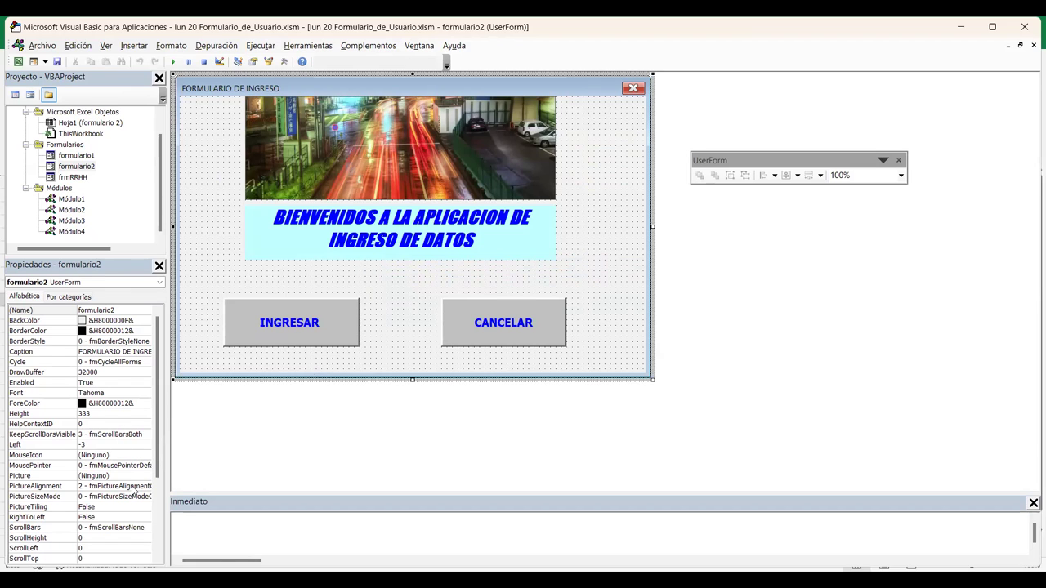
- Insert a new blank UserForm1 into the VBA project from the Insertar menu
scroll(133, 488, "down", 1)
scroll(133, 488, "up", 1)
left_click(137, 47)
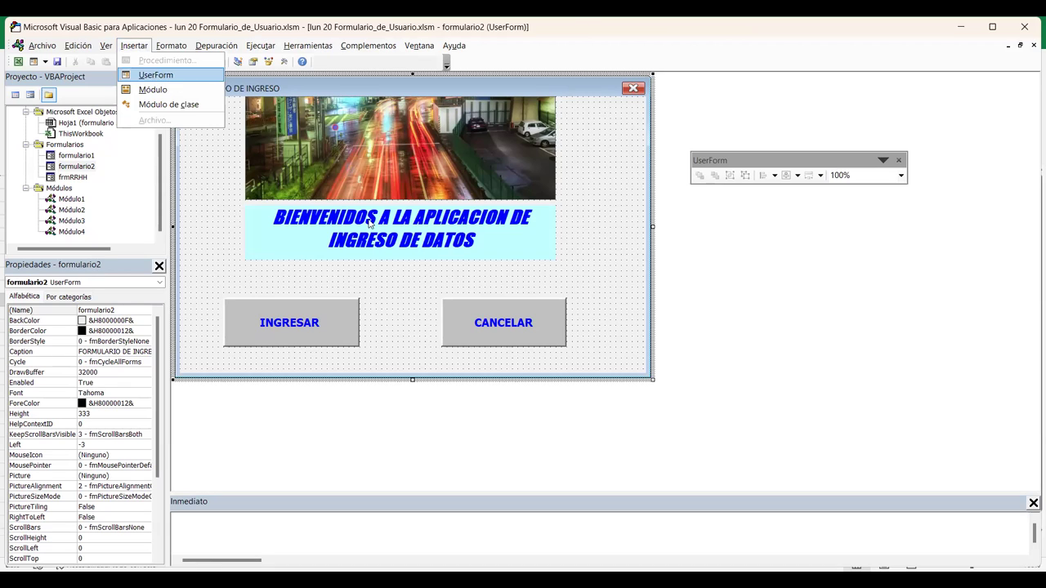
left_click(161, 80)
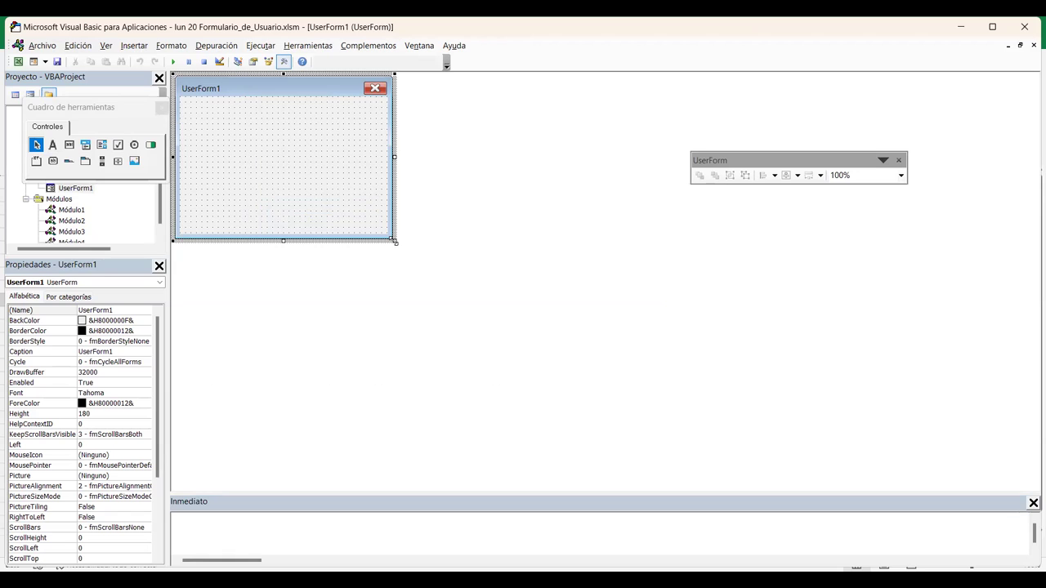
- Resize UserForm1 to 412.8 tall, then shrink it to a height of 287.4
left_click_drag(394, 241, 634, 452)
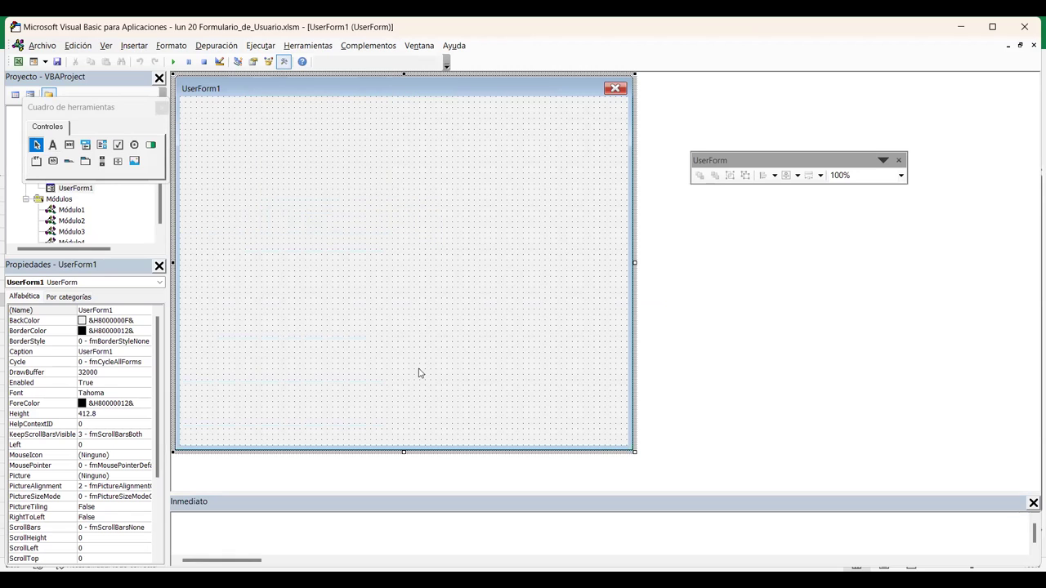
left_click(621, 439)
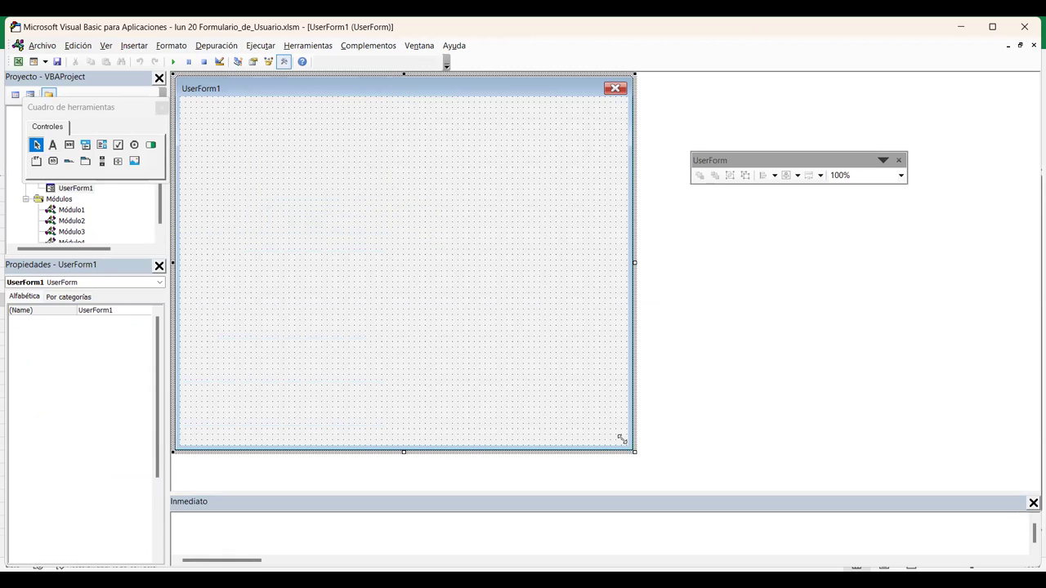
left_click_drag(621, 440, 533, 337)
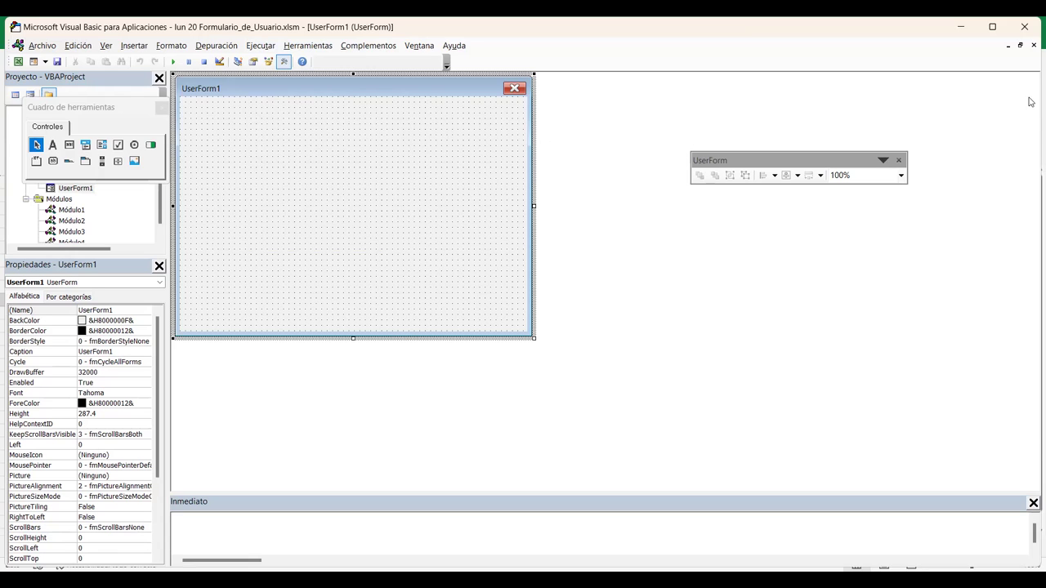
- Restore the maximized windows and arrange the formulario2 and UserForm1 design windows
left_click(1021, 46)
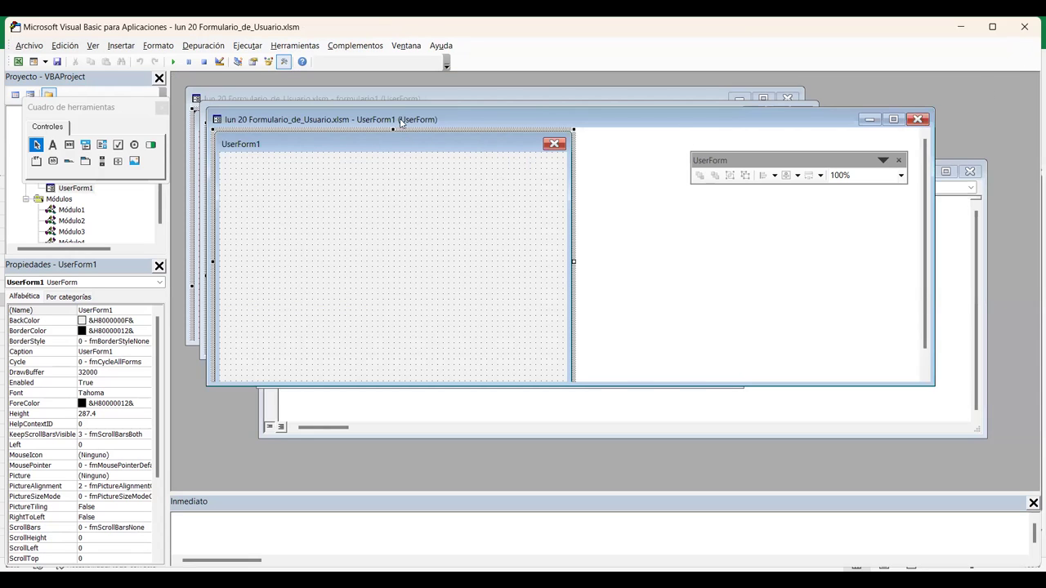
left_click_drag(403, 119, 705, 176)
left_click(460, 139)
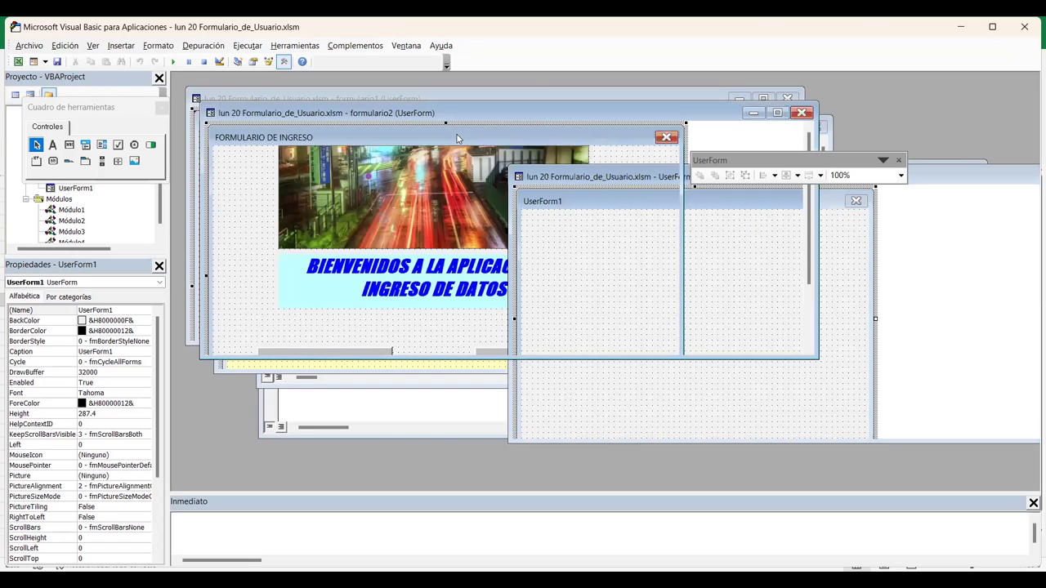
left_click(808, 415)
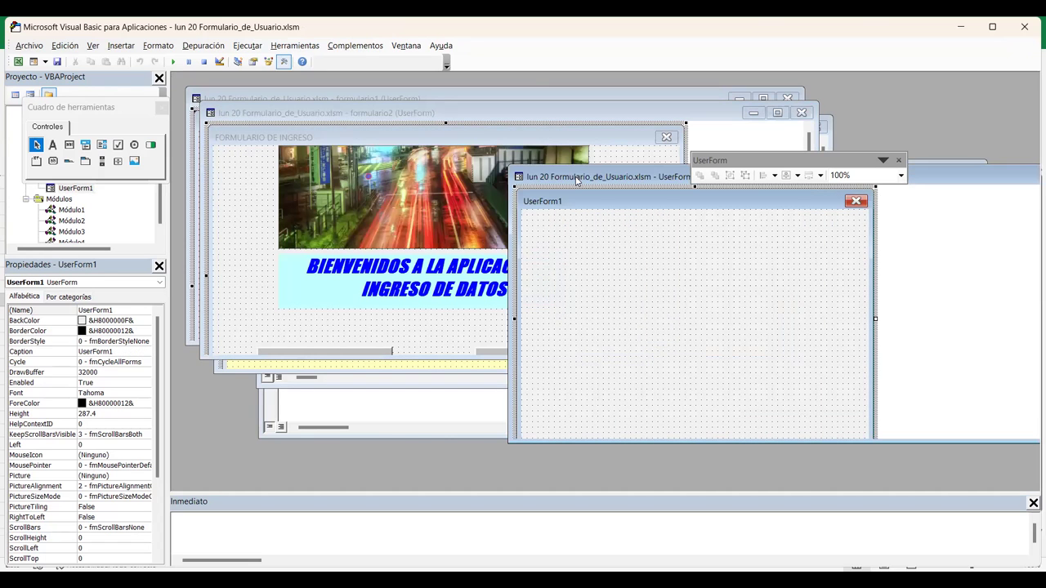
left_click_drag(576, 180, 695, 131)
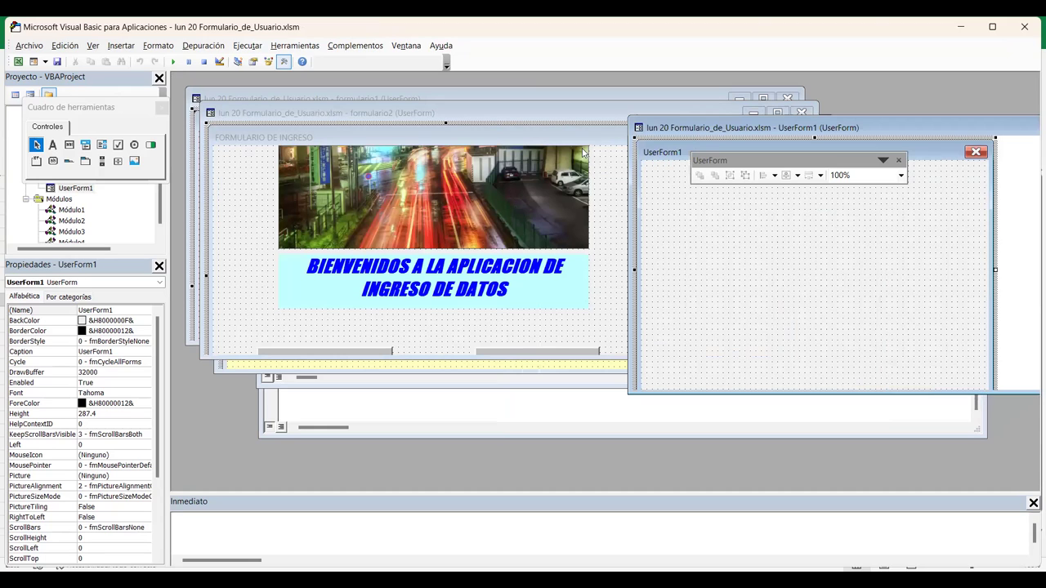
- Check formulario2's Caption setting and widen the project and properties panels
left_click(255, 136)
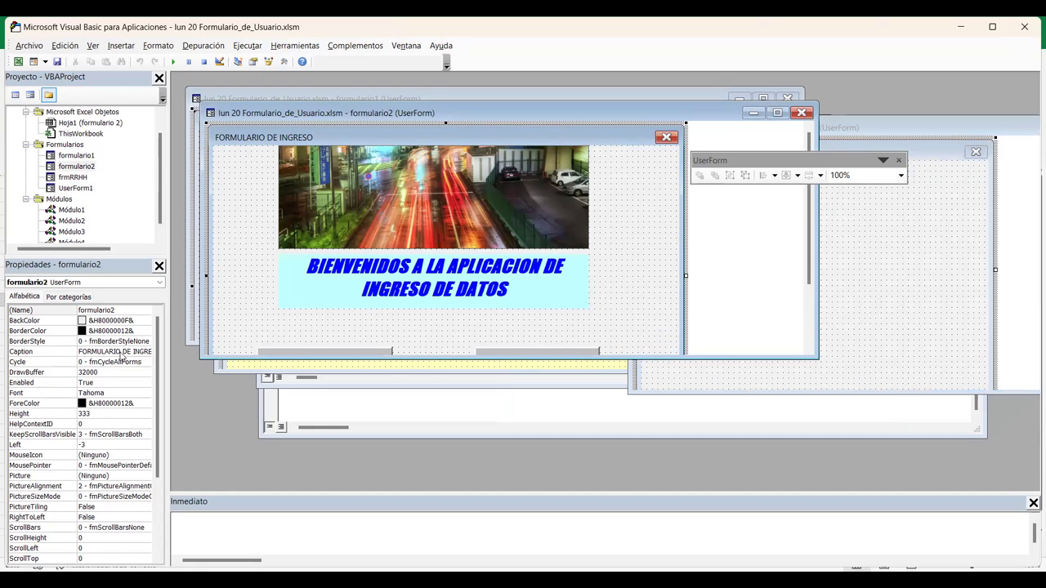
left_click(124, 353)
left_click_drag(166, 357, 200, 357)
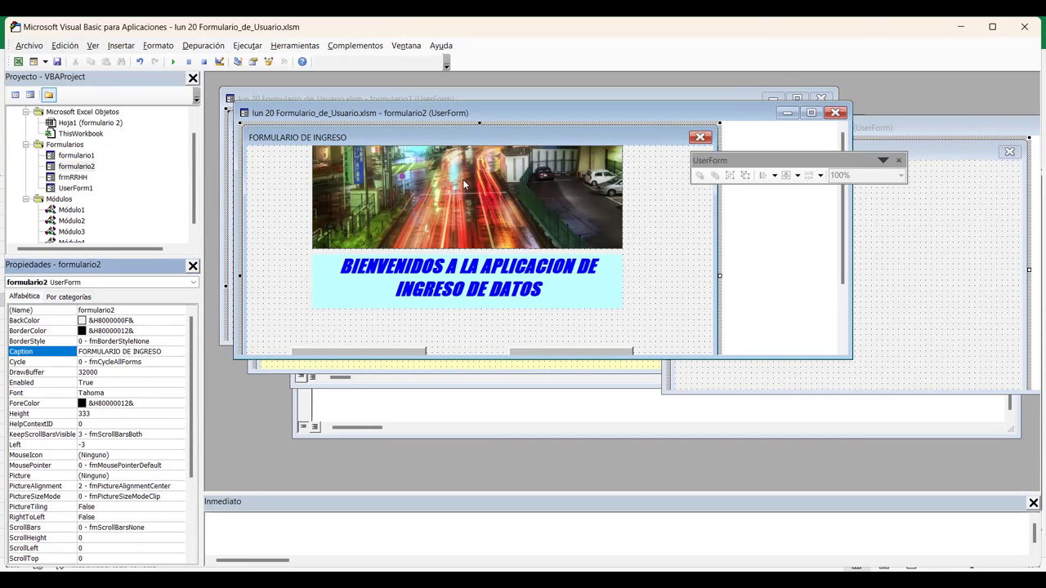
- Move UserForm1 higher and enlarge it slightly to Height 299.4
left_click(1009, 152)
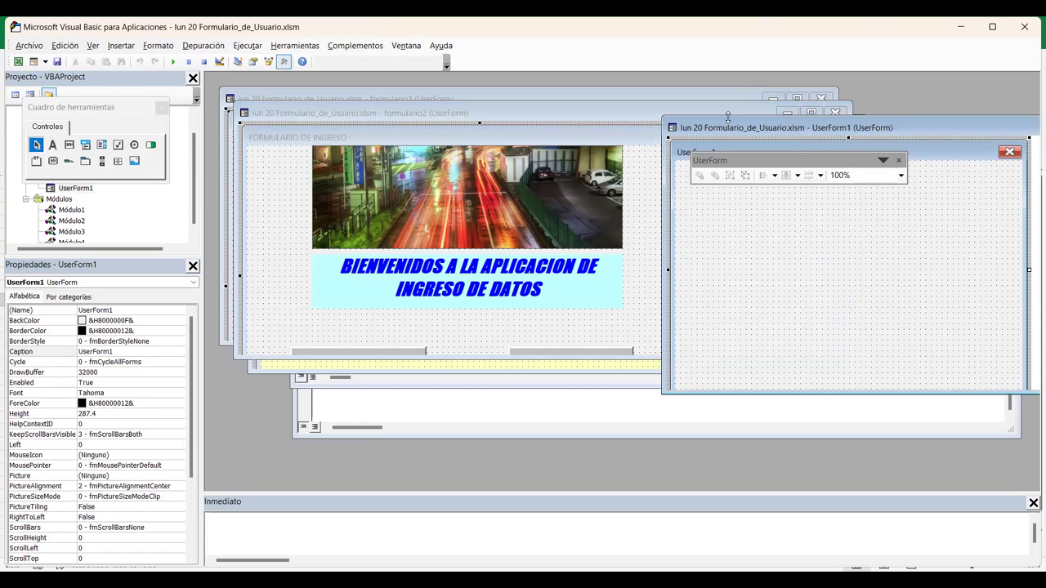
left_click_drag(731, 125, 729, 85)
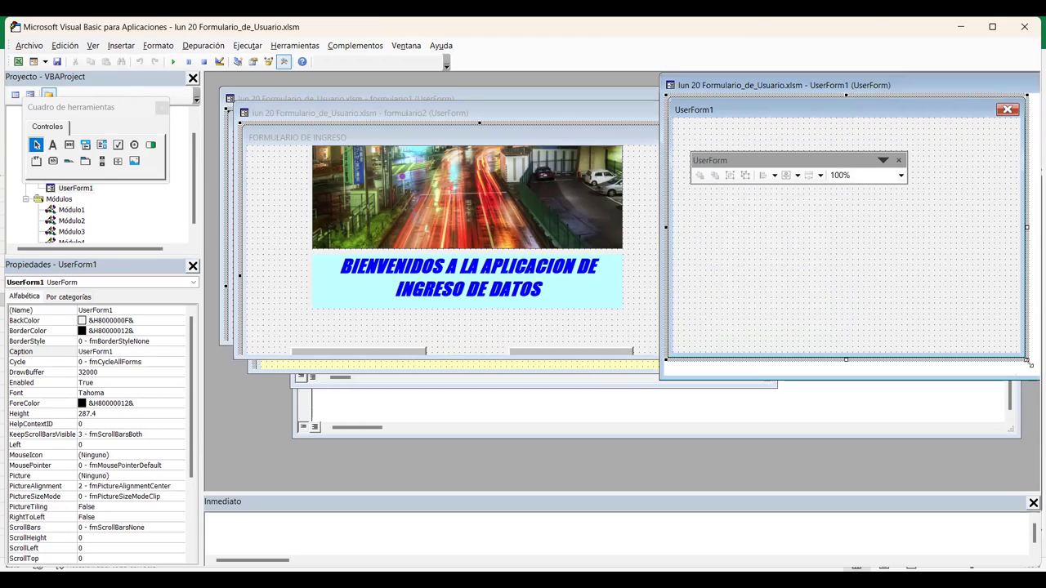
left_click_drag(1030, 364, 1037, 374)
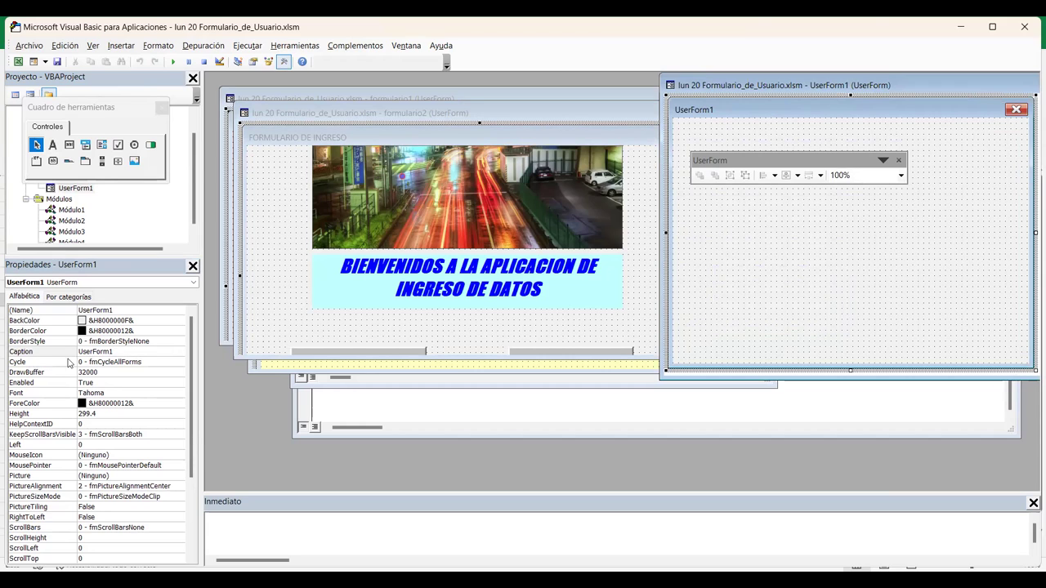
- Set UserForm1's Caption to 'Ingreso de datos' and move the floating panel off the form
left_click(95, 352)
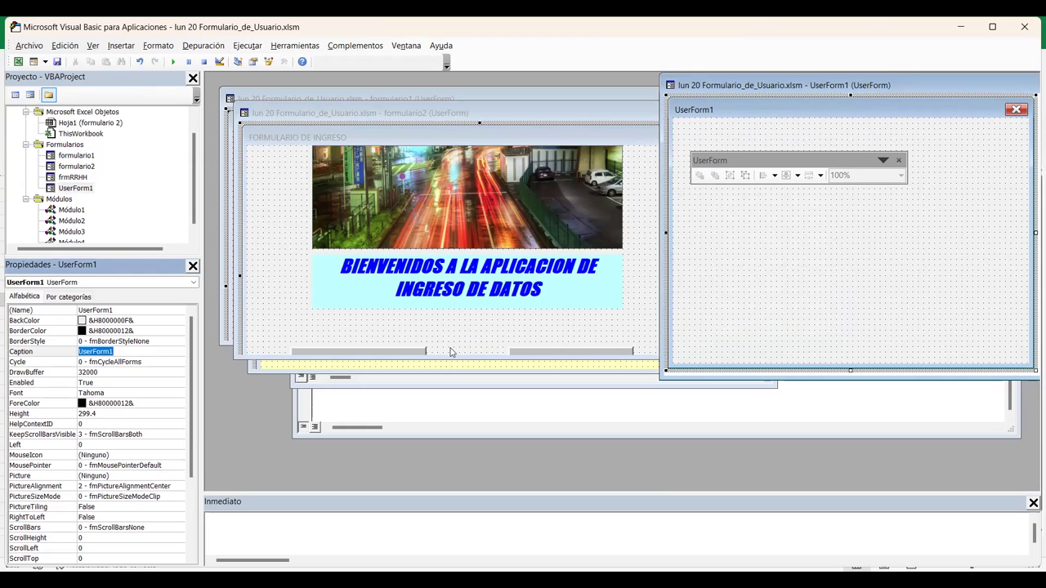
type("Ingreso de")
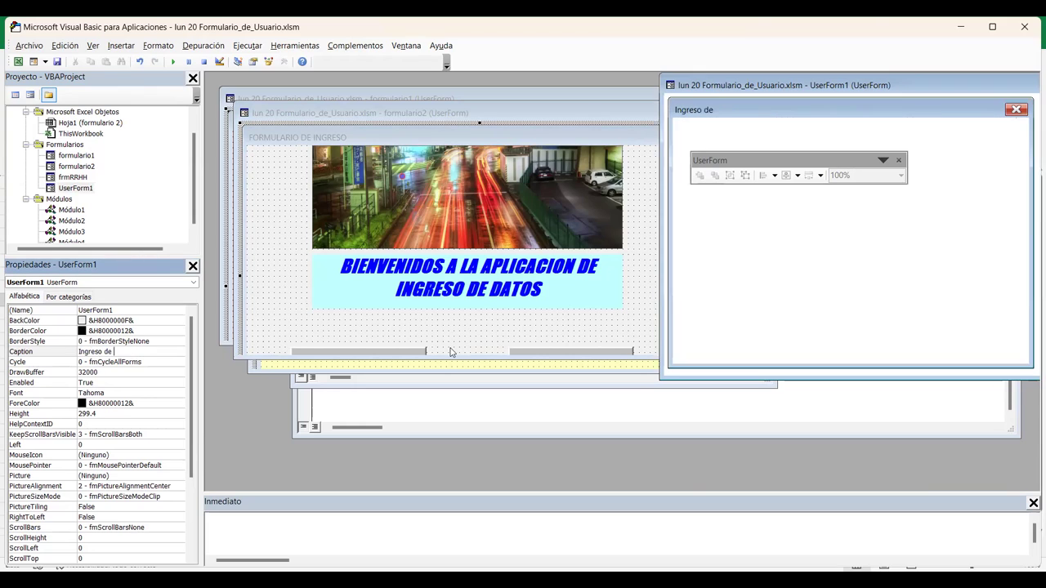
type(" datos")
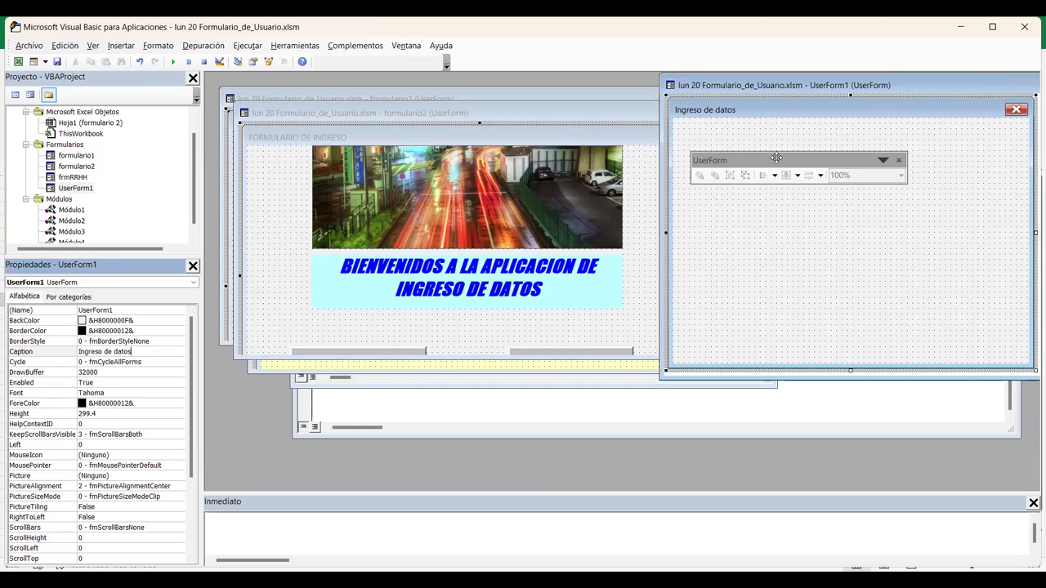
left_click_drag(776, 158, 332, 449)
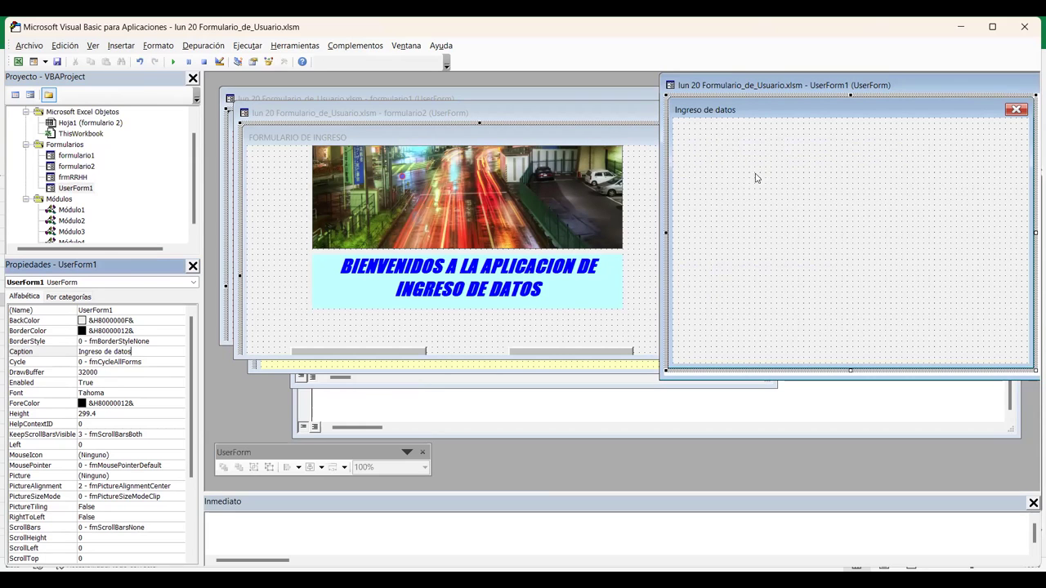
left_click(522, 145)
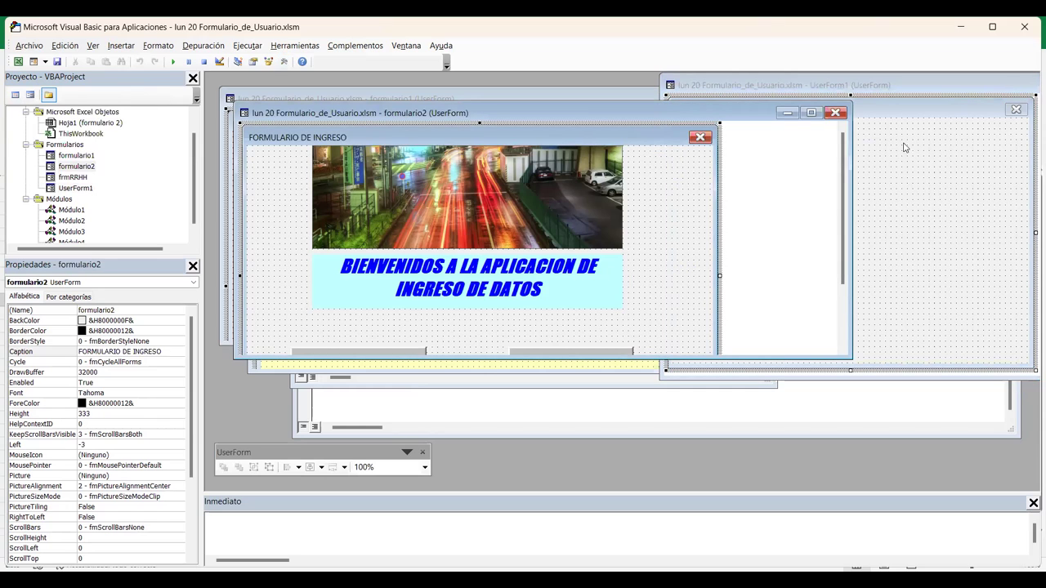
left_click(927, 169)
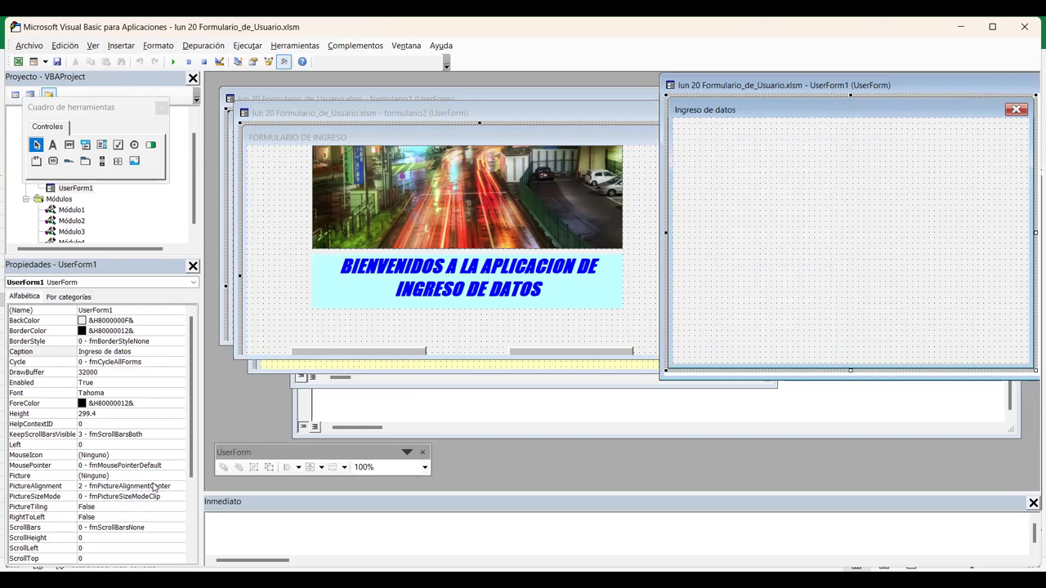
- Load Churchill_River_at_Sunset_Manitoba_Canada.jpg as UserForm1's Picture property
left_click(57, 480)
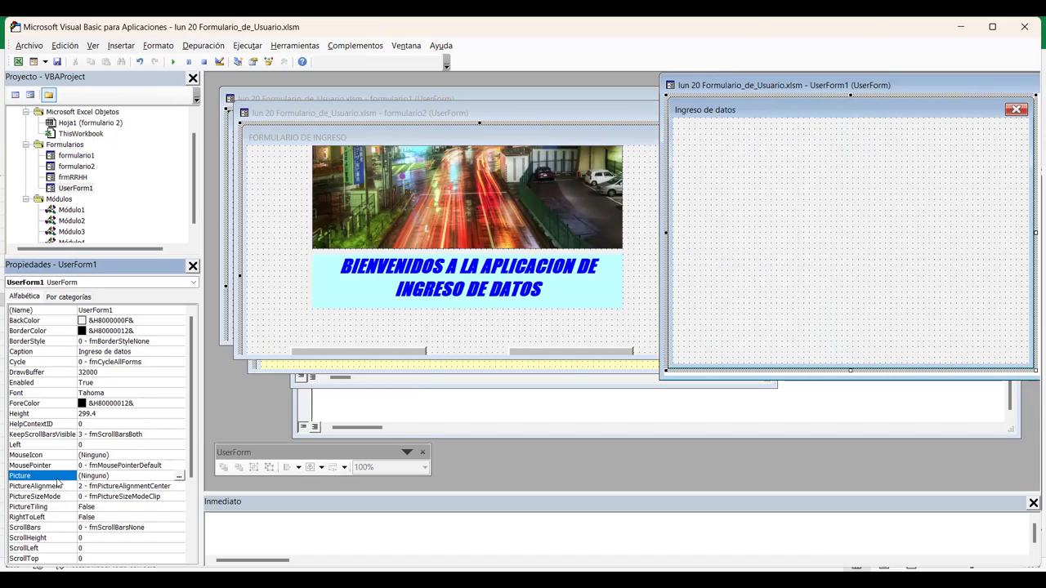
left_click(180, 479)
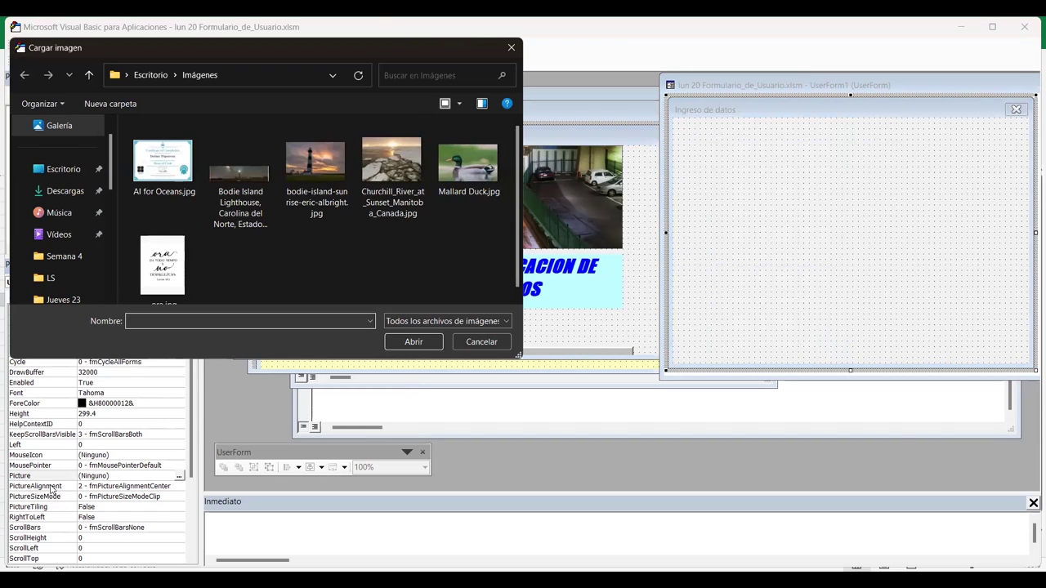
left_click(403, 170)
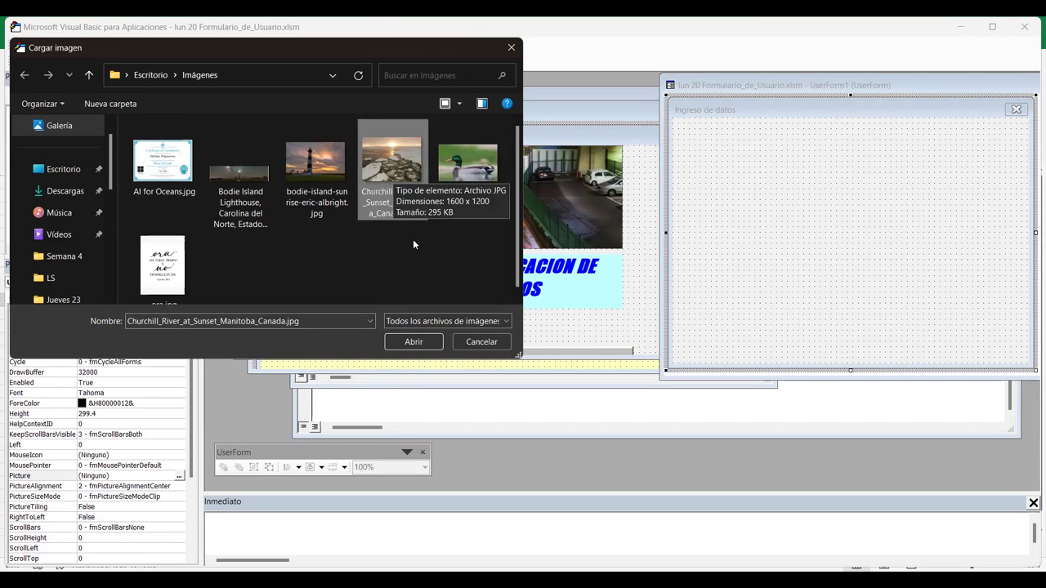
left_click(421, 348)
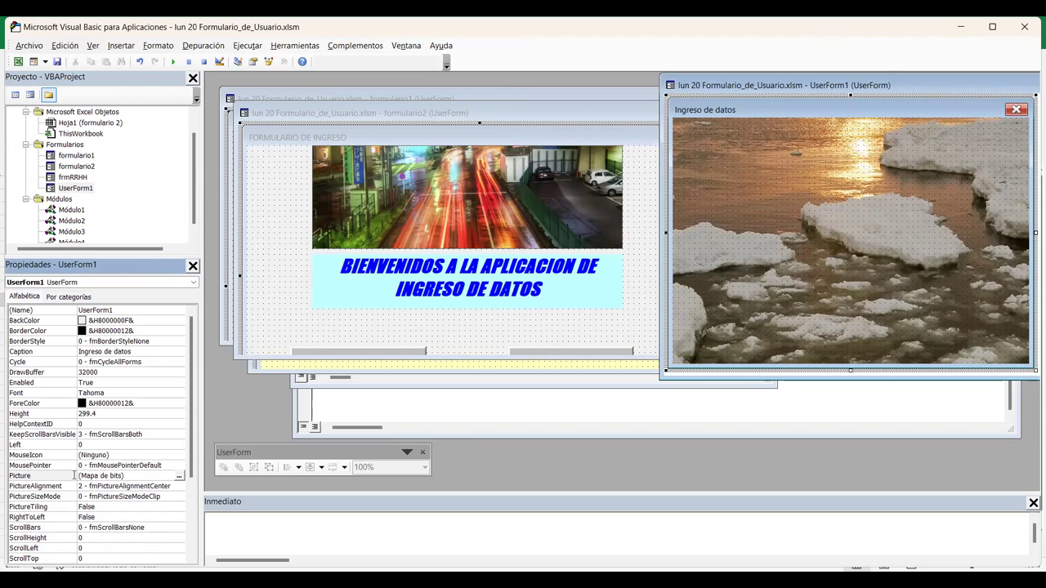
left_click(109, 476)
left_click(180, 484)
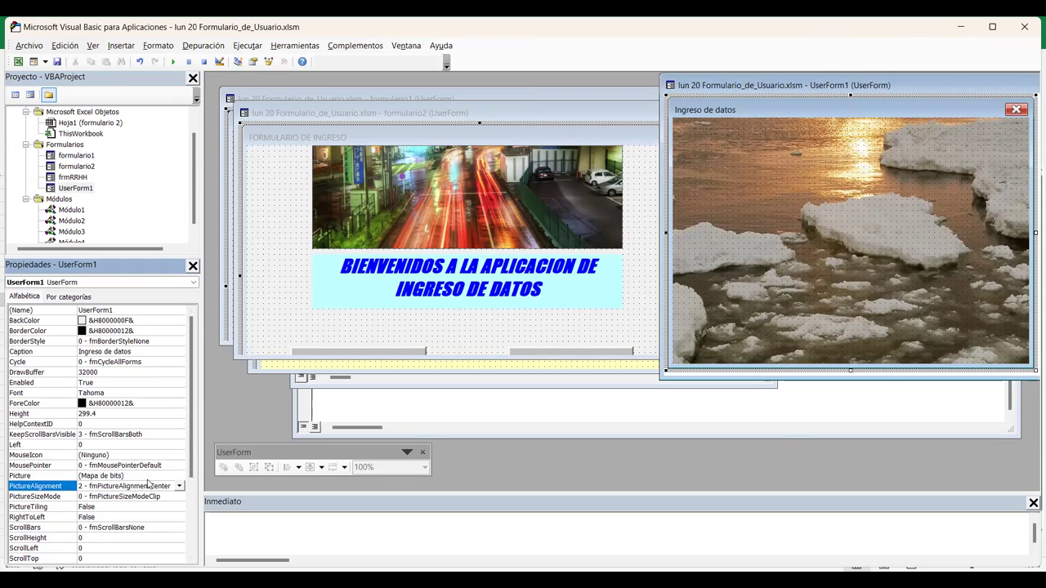
double_click(147, 477)
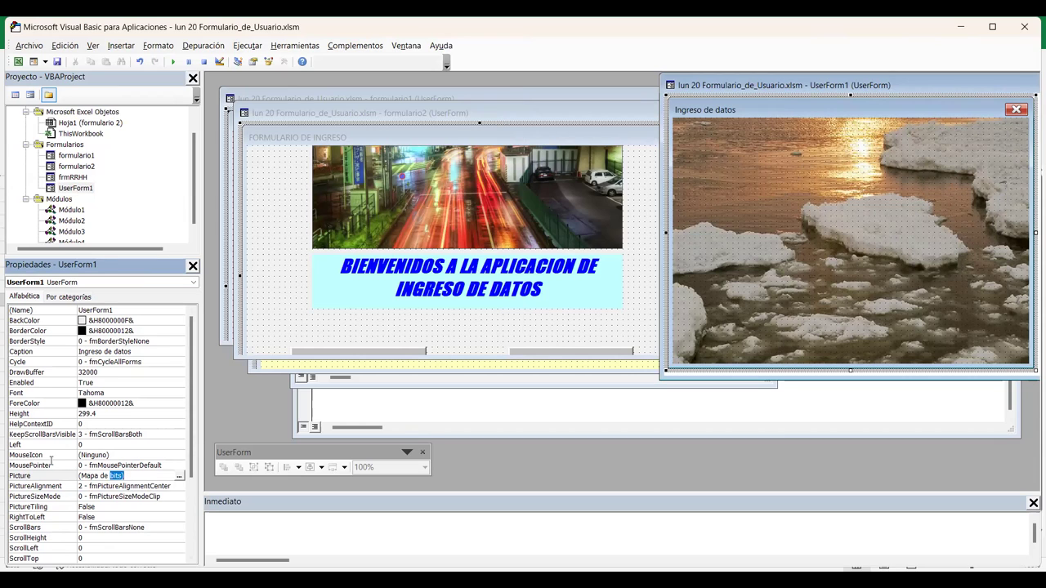
key("Escape")
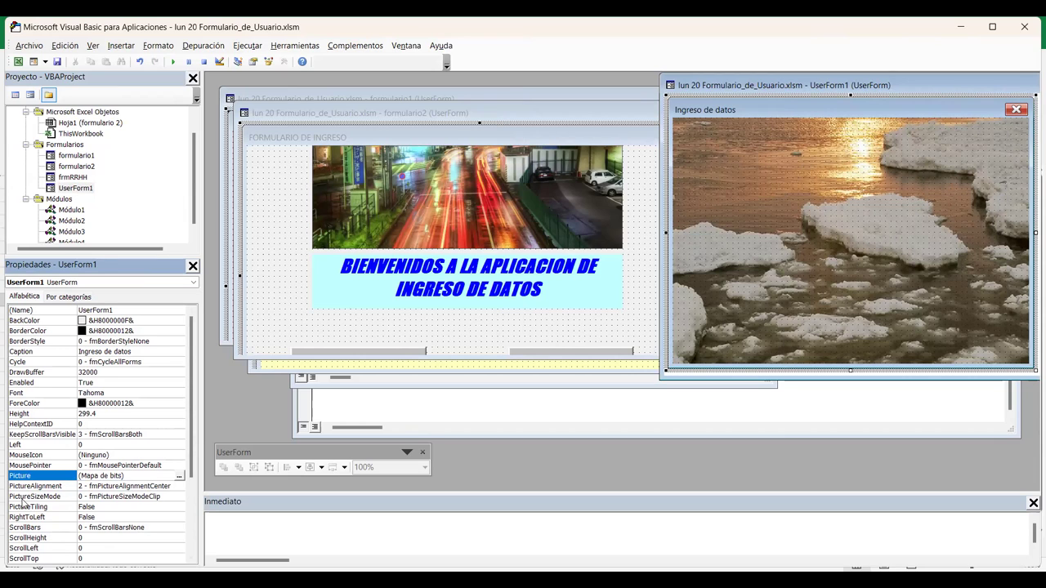
left_click(179, 477)
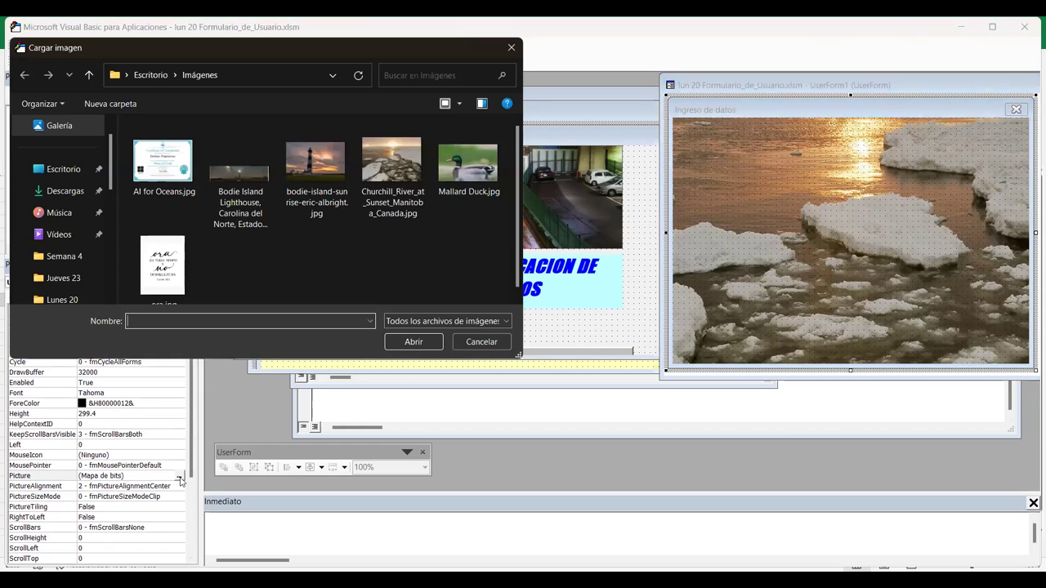
left_click(474, 342)
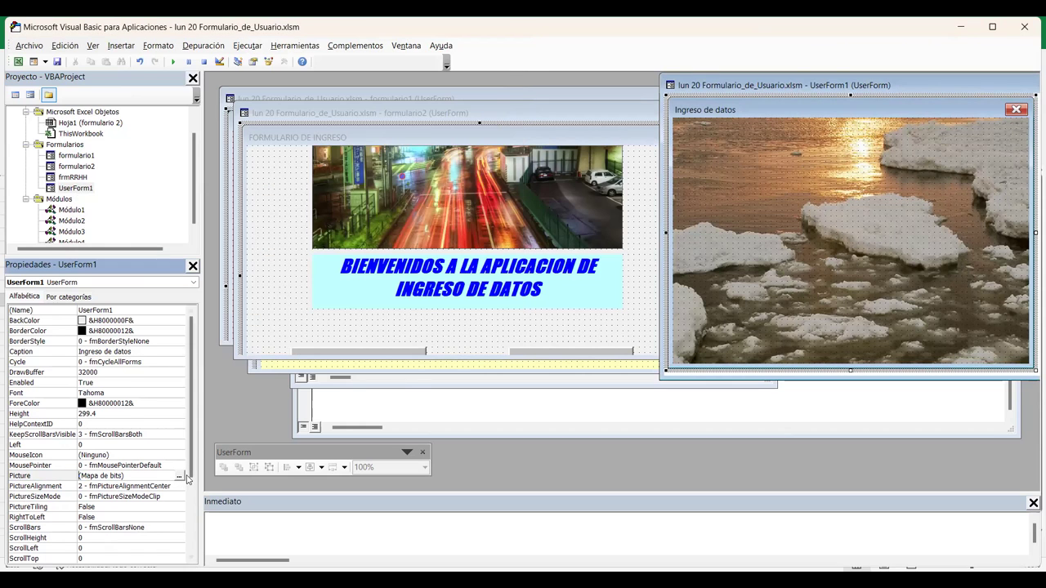
double_click(149, 475)
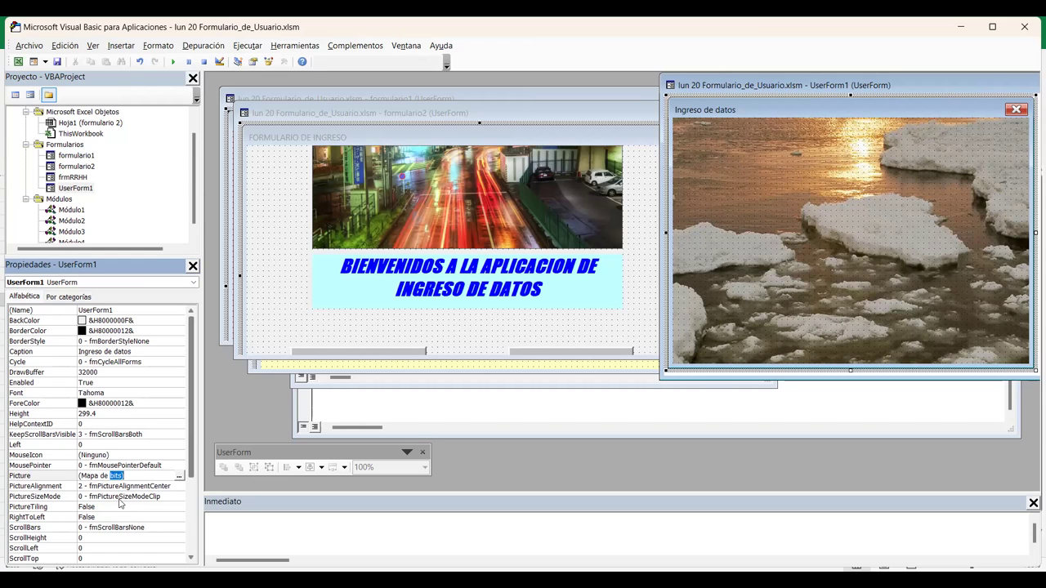
left_click(70, 486)
left_click(131, 475)
left_click(736, 113)
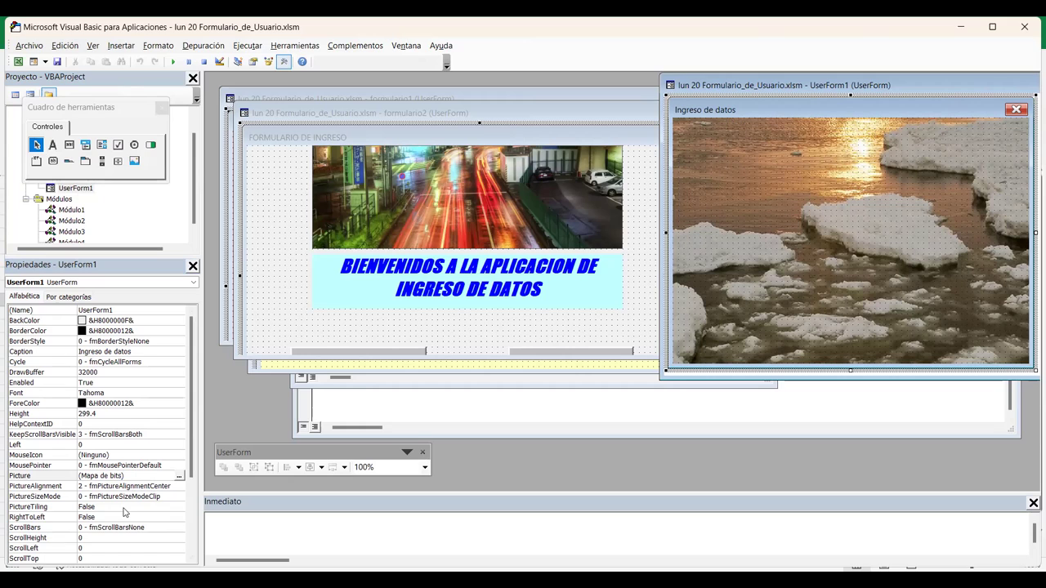
left_click(162, 474)
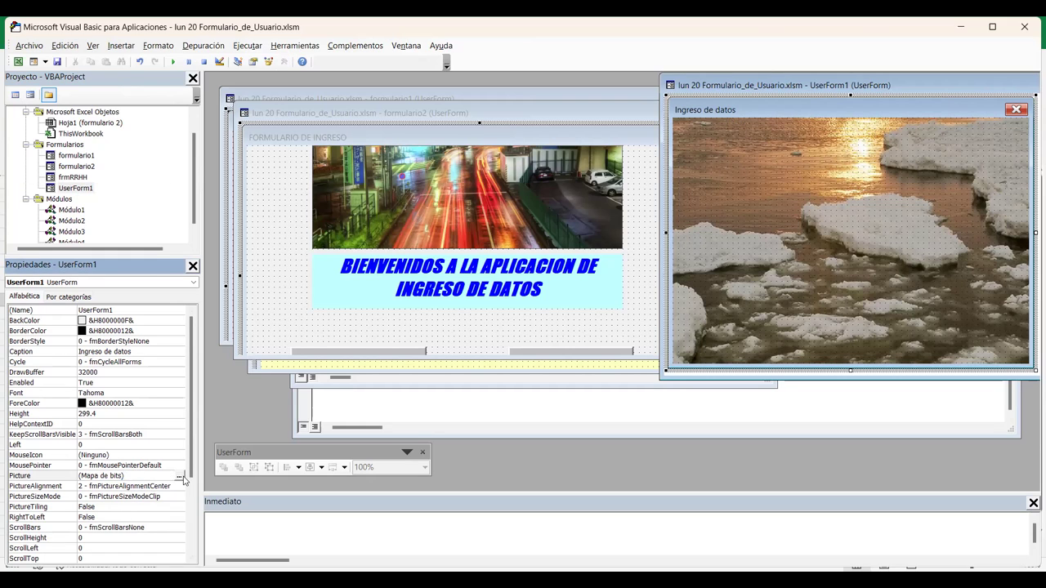
left_click(181, 477)
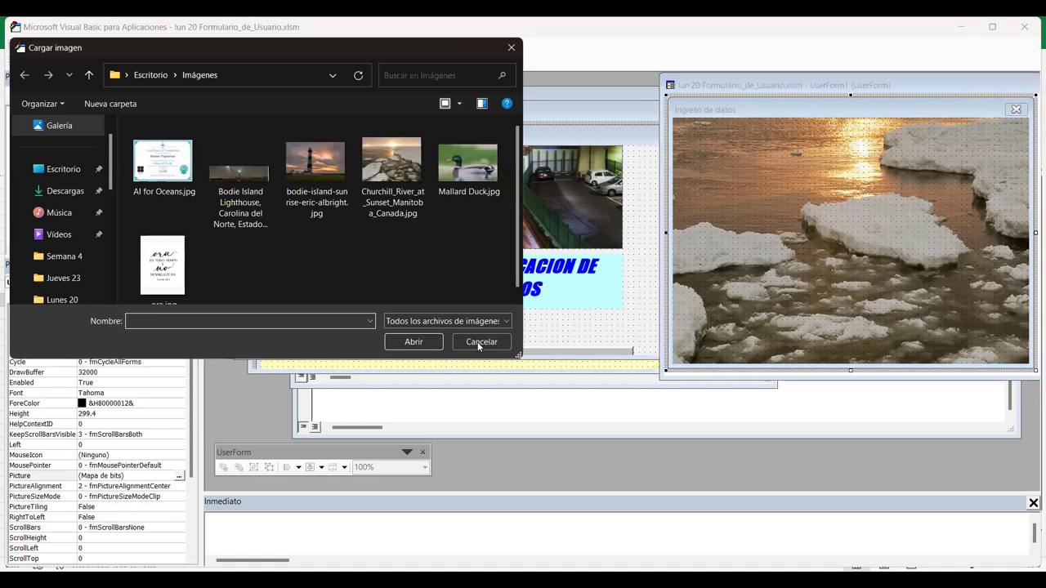
key("Escape")
double_click(155, 472)
left_click_drag(155, 474, 27, 472)
left_click(109, 475)
right_click(72, 477)
right_click(146, 470)
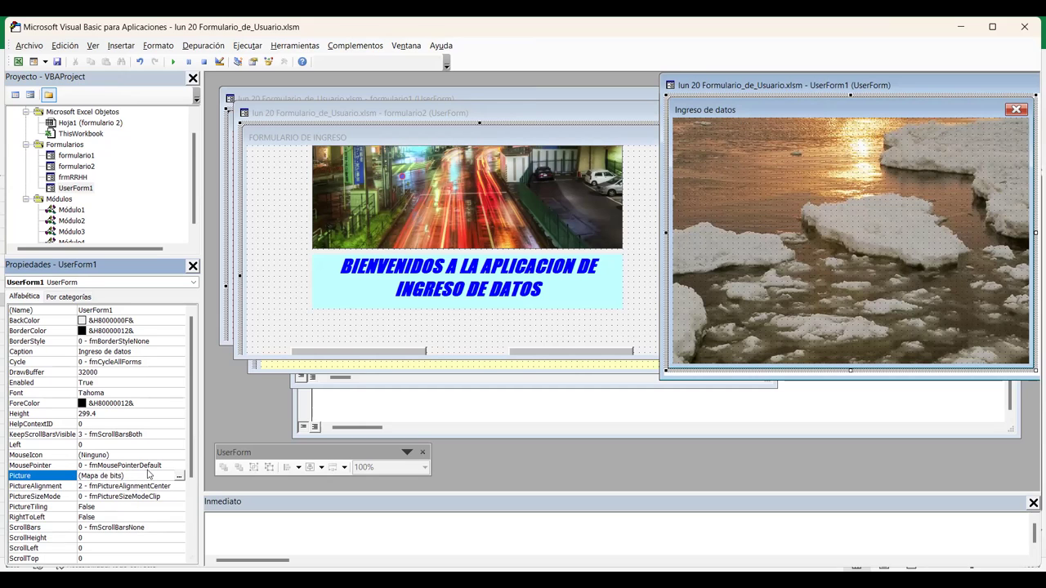
left_click(134, 478)
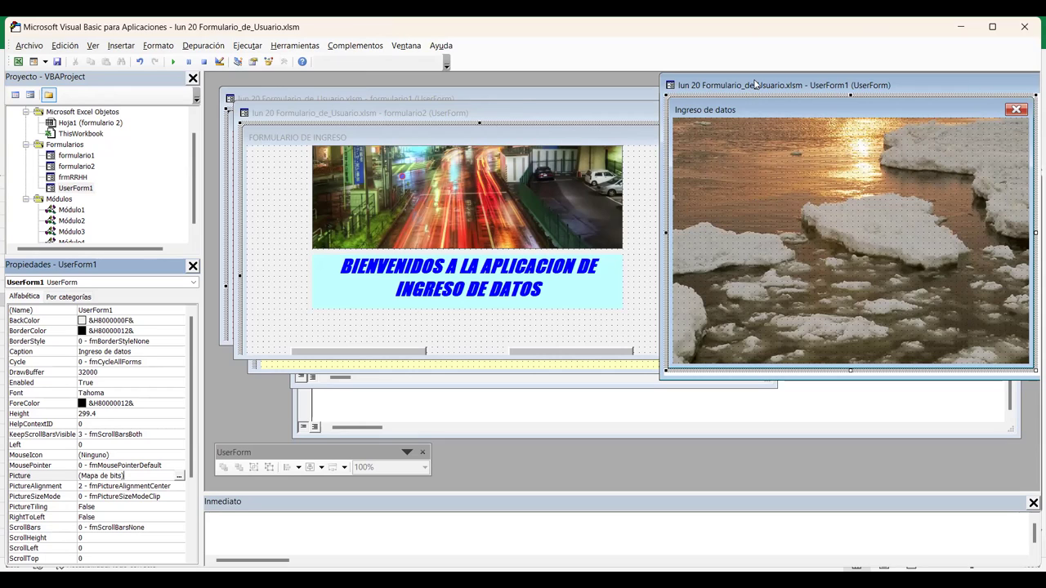
- Show the control toolbox beside UserForm1
left_click(285, 63)
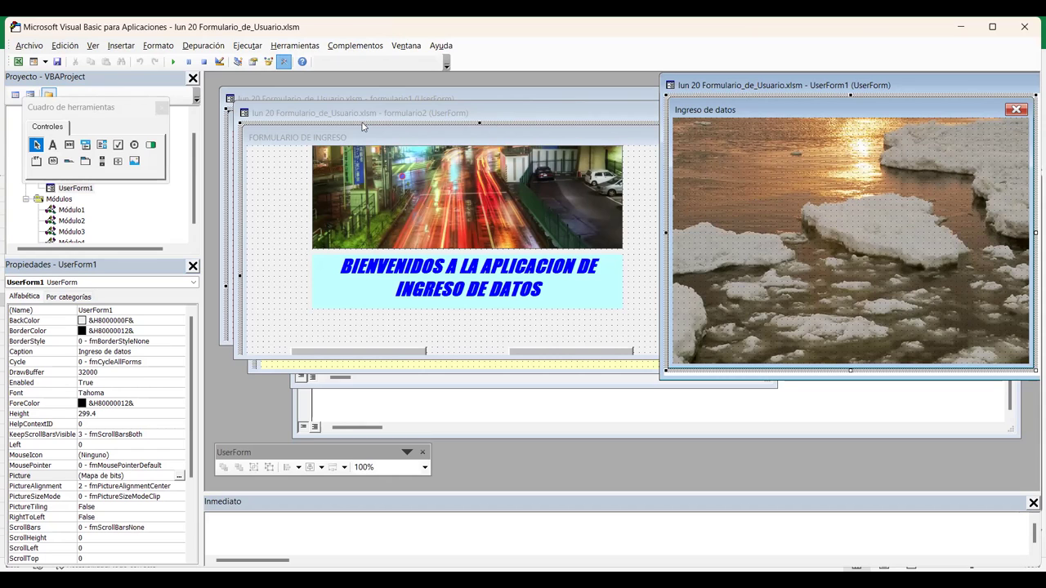
- Draw an Image control, Image1, across the top of UserForm1 from the Toolbox
left_click(535, 104)
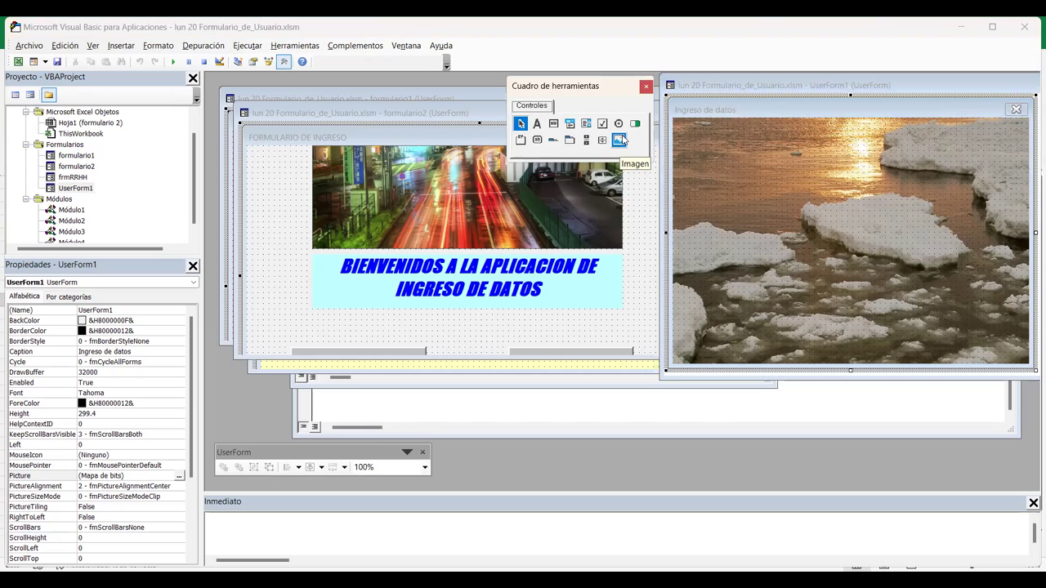
left_click(619, 140)
left_click(923, 176)
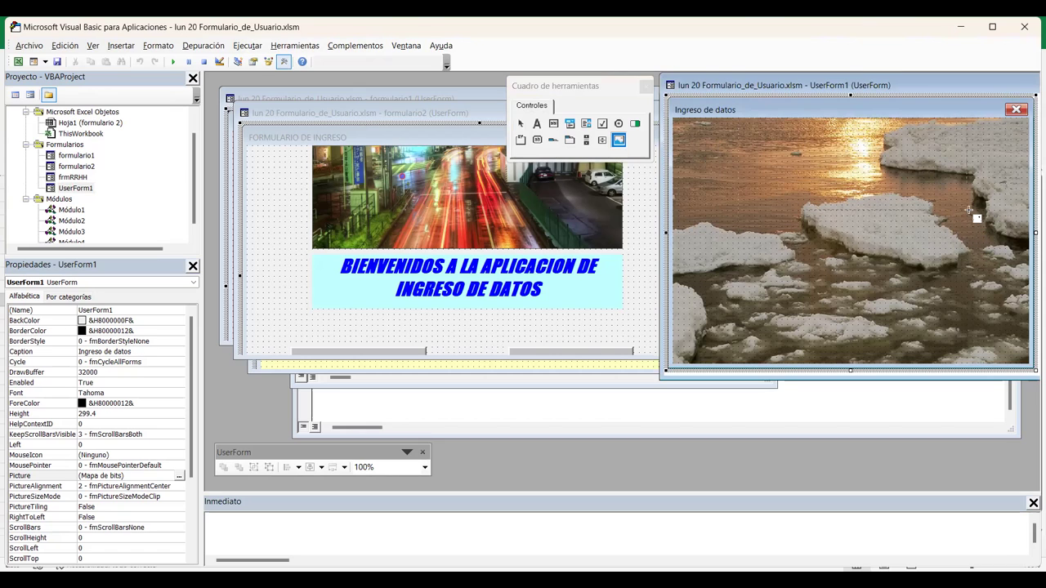
left_click_drag(969, 212, 969, 210)
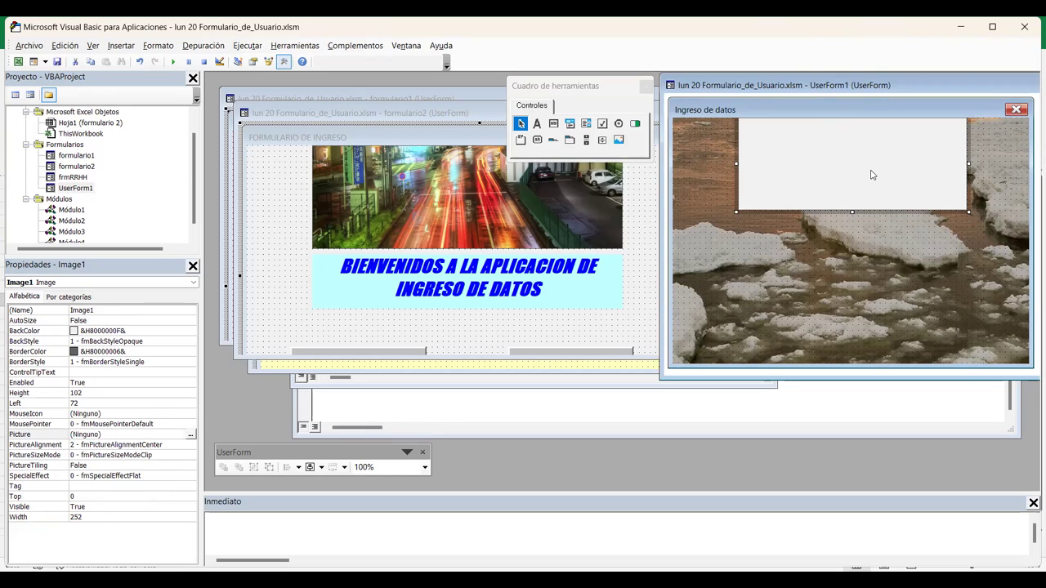
left_click(618, 141)
key("Escape")
- Load the lighthouse sunrise photo into Image1's Picture property
left_click(192, 438)
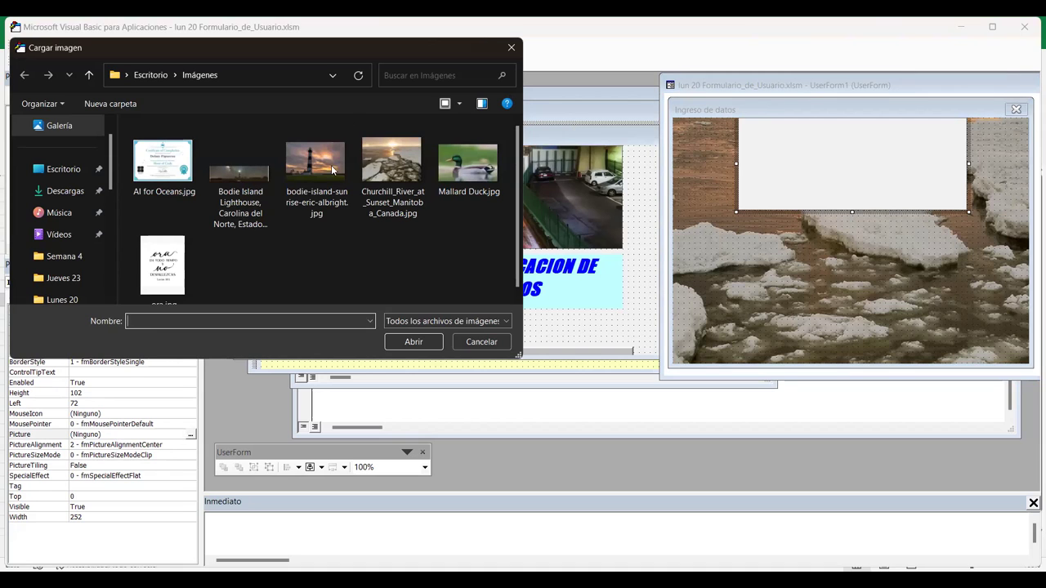
left_click(307, 190)
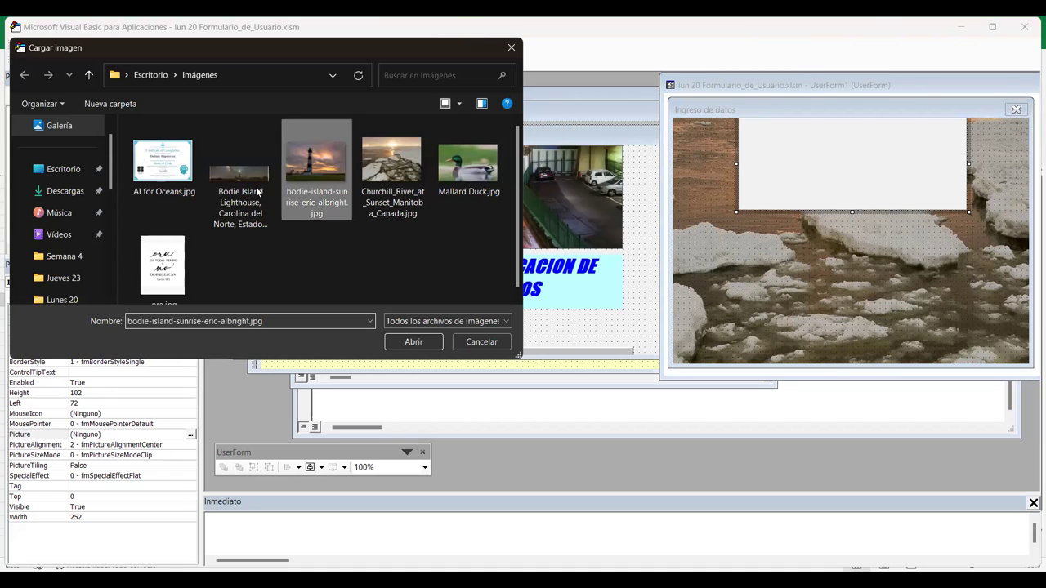
double_click(307, 190)
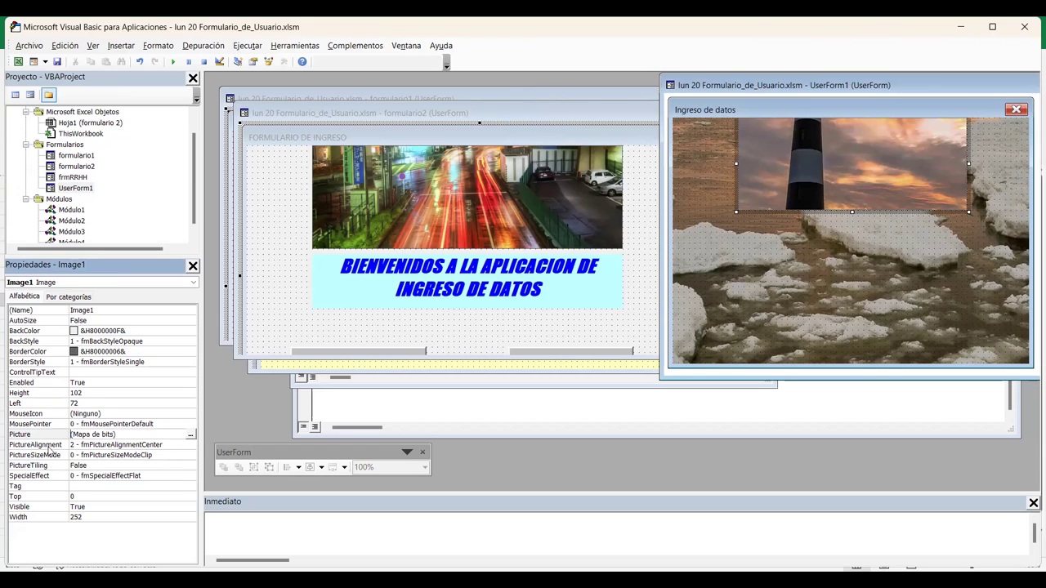
- Keep the picture centred and set PictureSizeMode to 1 - fmPictureSizeModeStretch
left_click(125, 444)
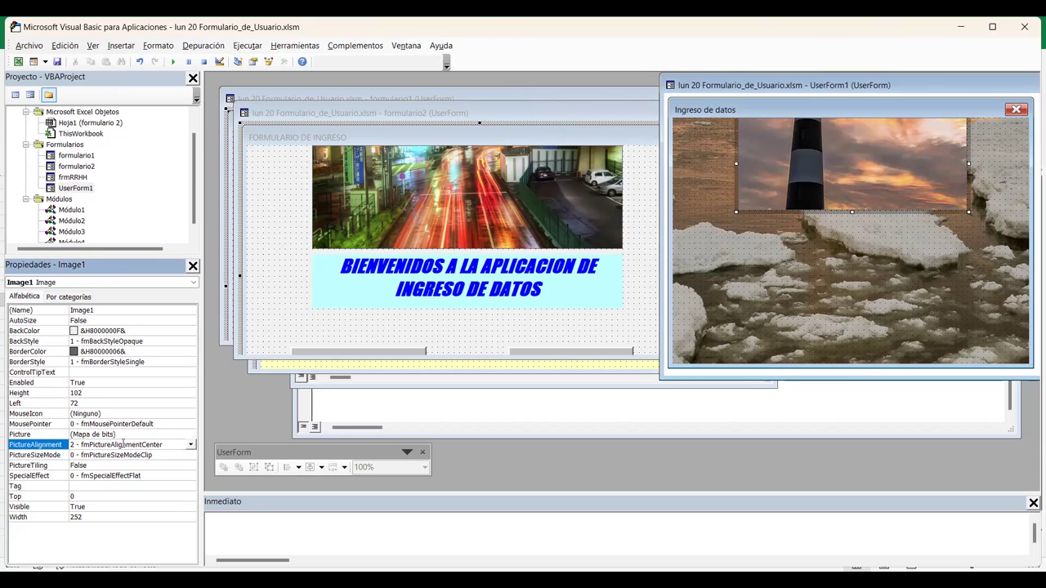
left_click(191, 446)
left_click(191, 445)
left_click(118, 455)
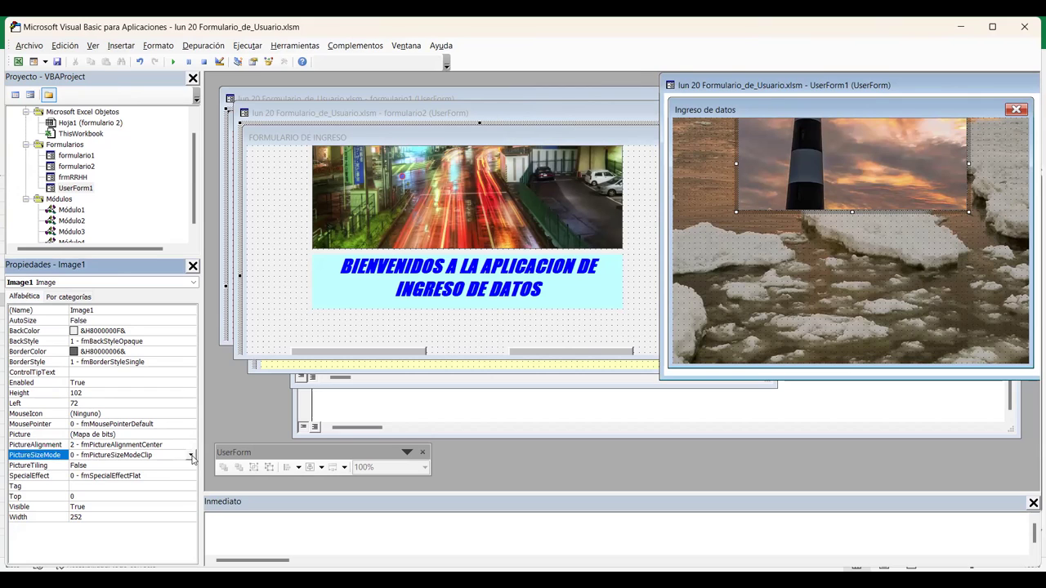
left_click(191, 455)
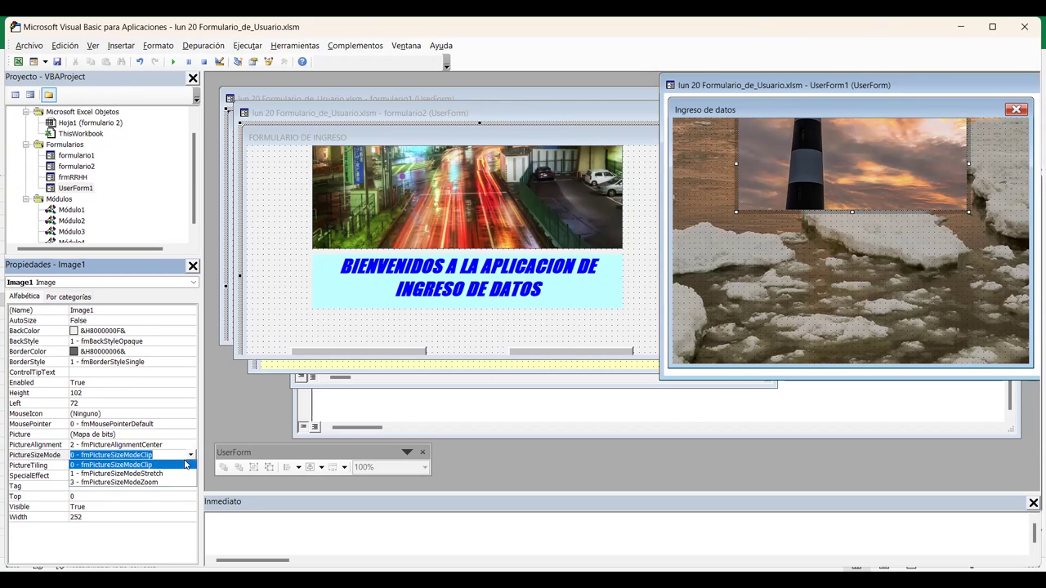
left_click(120, 475)
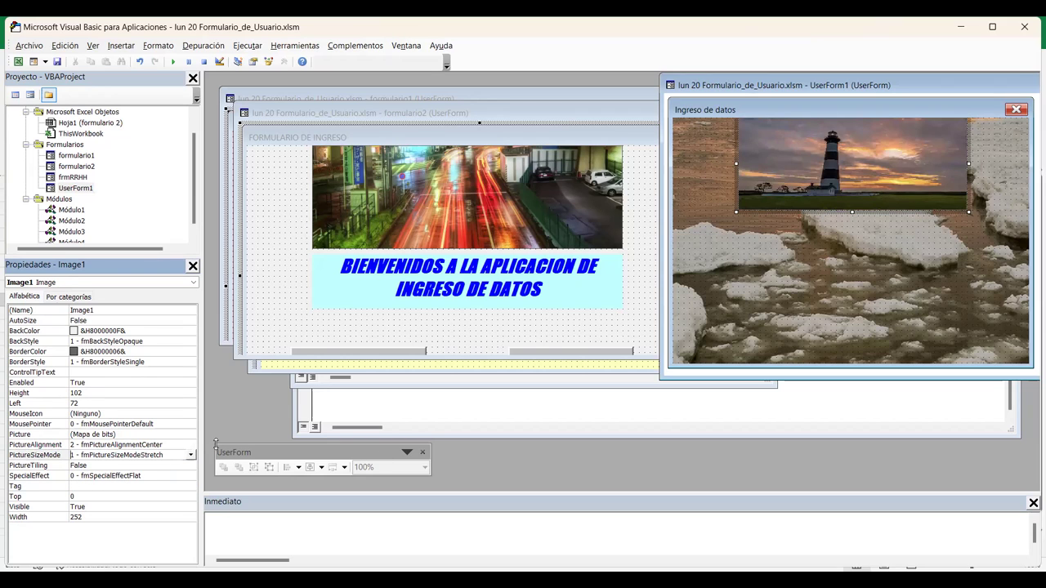
left_click(189, 455)
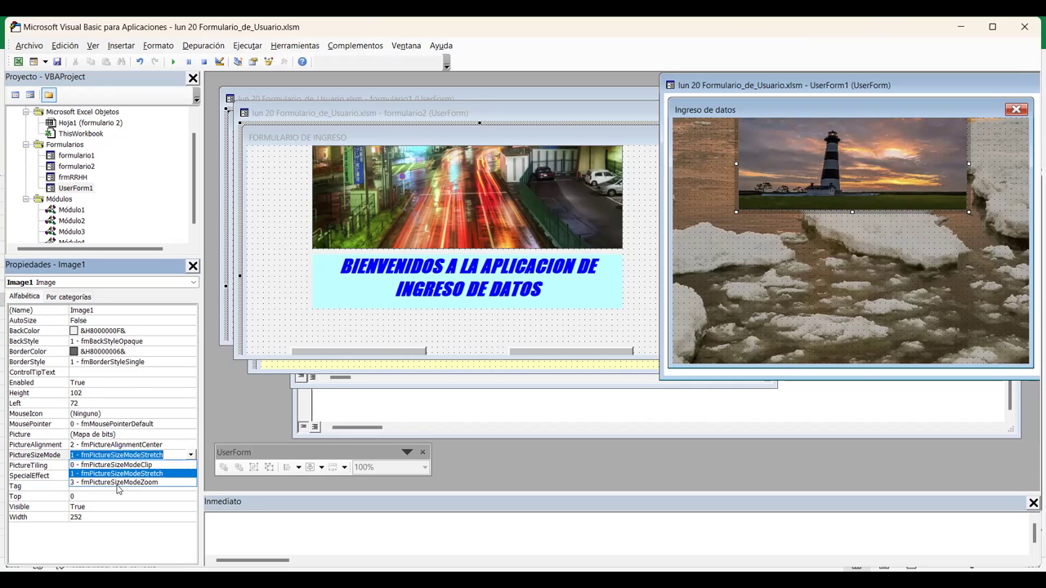
left_click(118, 483)
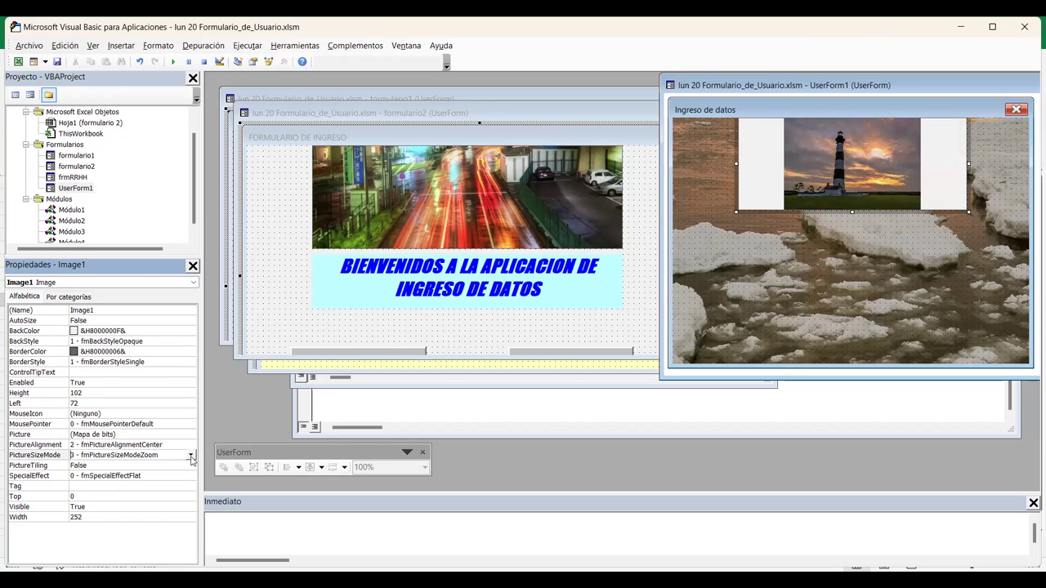
left_click(189, 455)
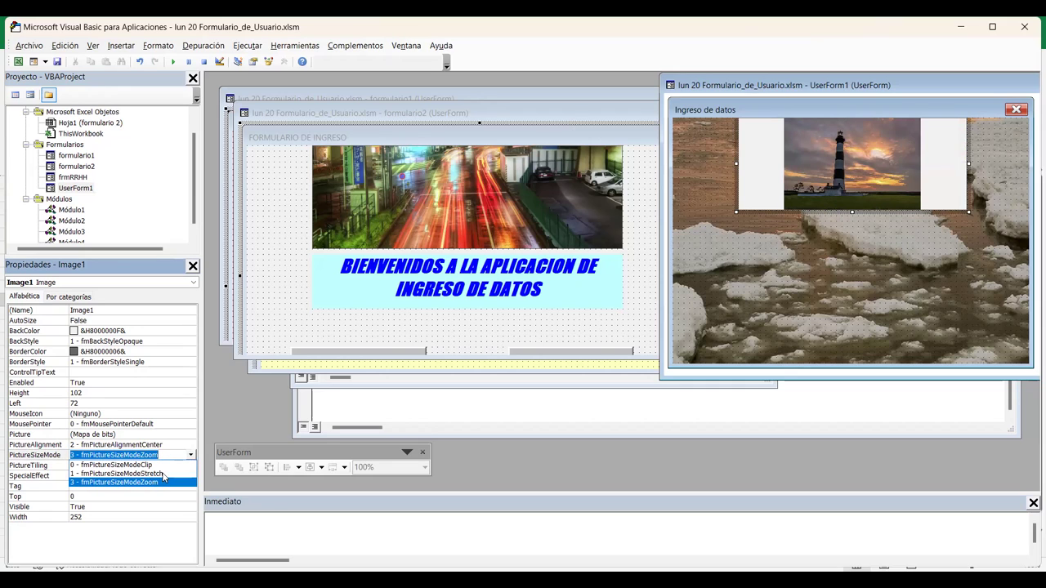
left_click(163, 474)
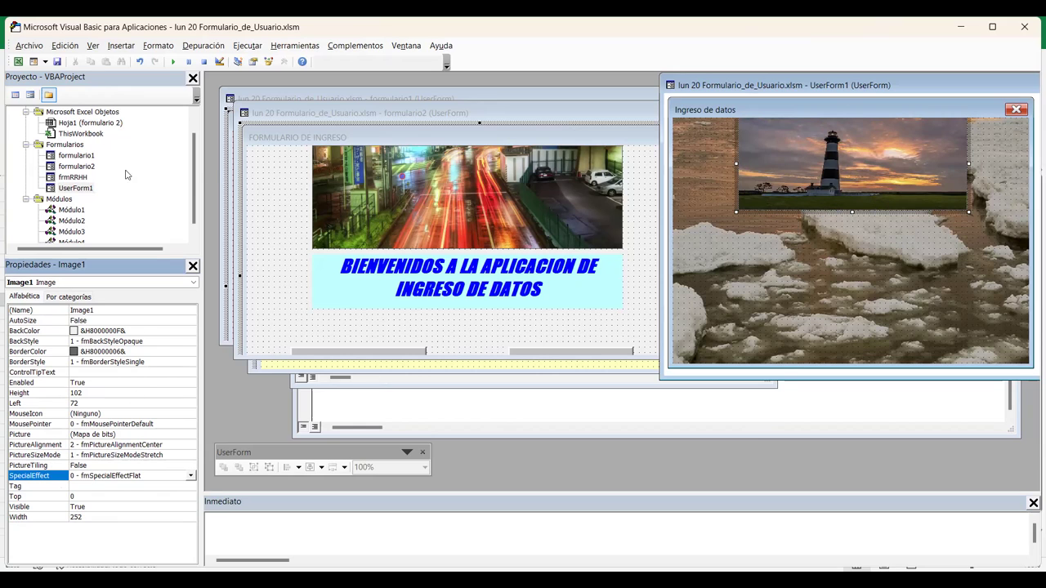
- Add a label under the photo captioned 'BIENVENIDOS A LA APLICACIÓN DE INGRESO DE DATOS' and widen it
left_click(849, 269)
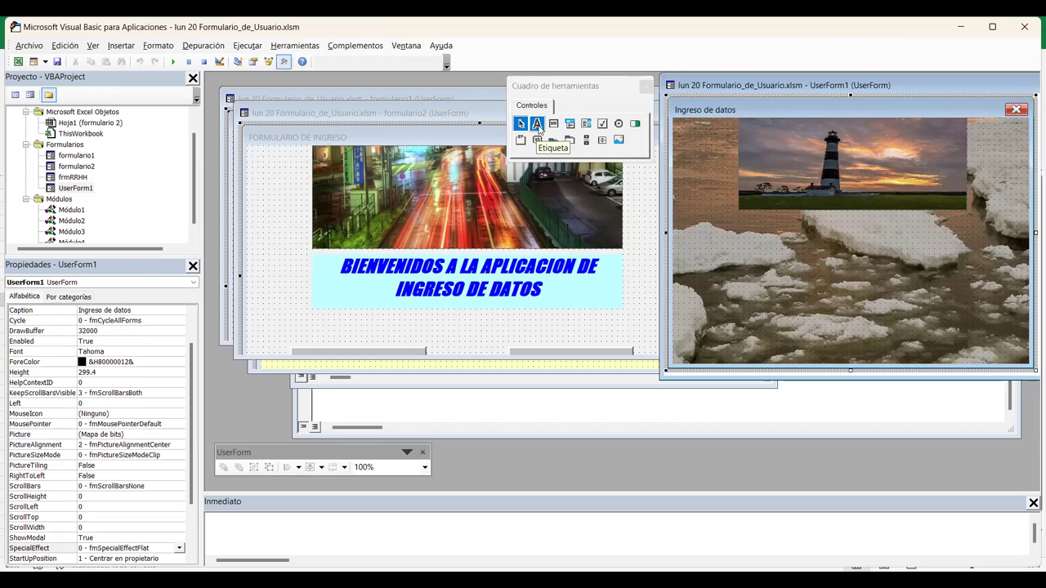
left_click(536, 124)
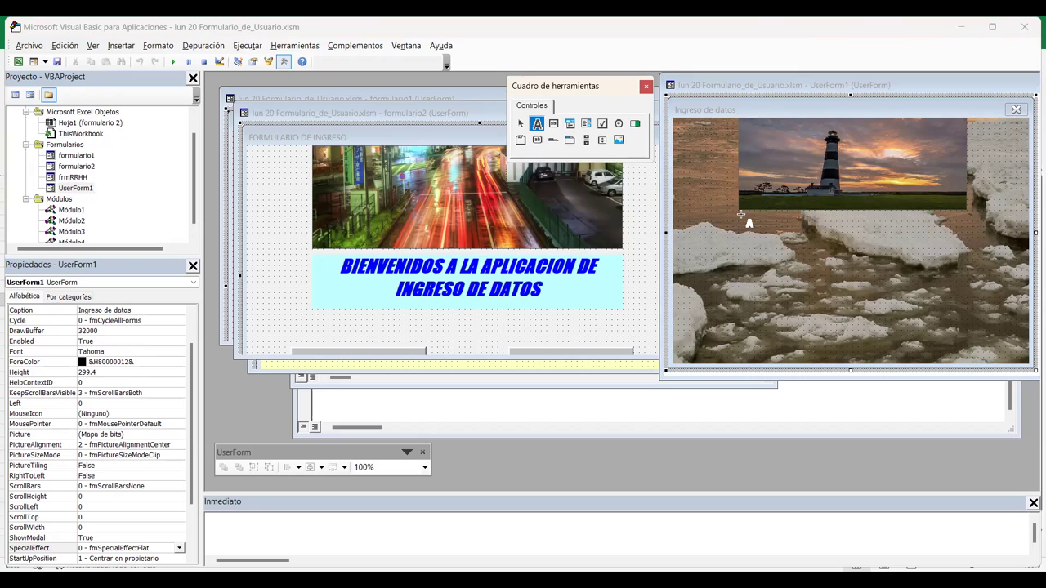
left_click(740, 214)
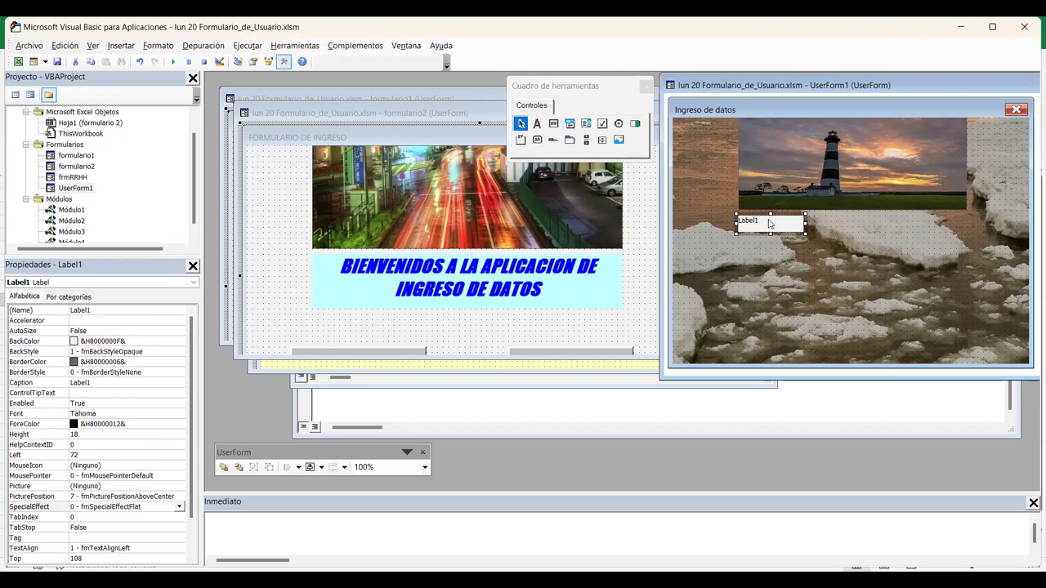
left_click(768, 222)
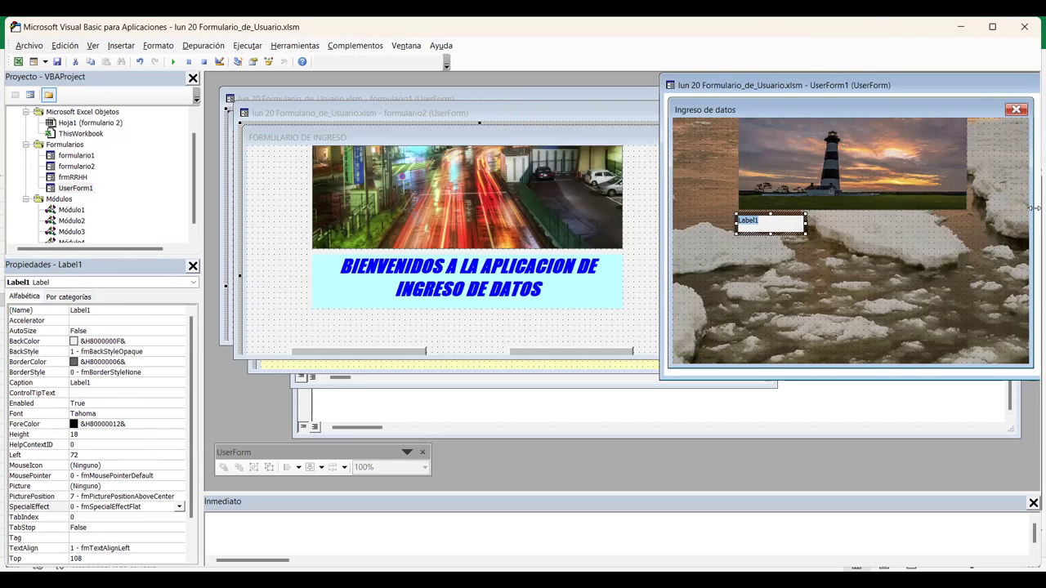
type("BIENVENIDOS A LA APLICACIÓN DE I")
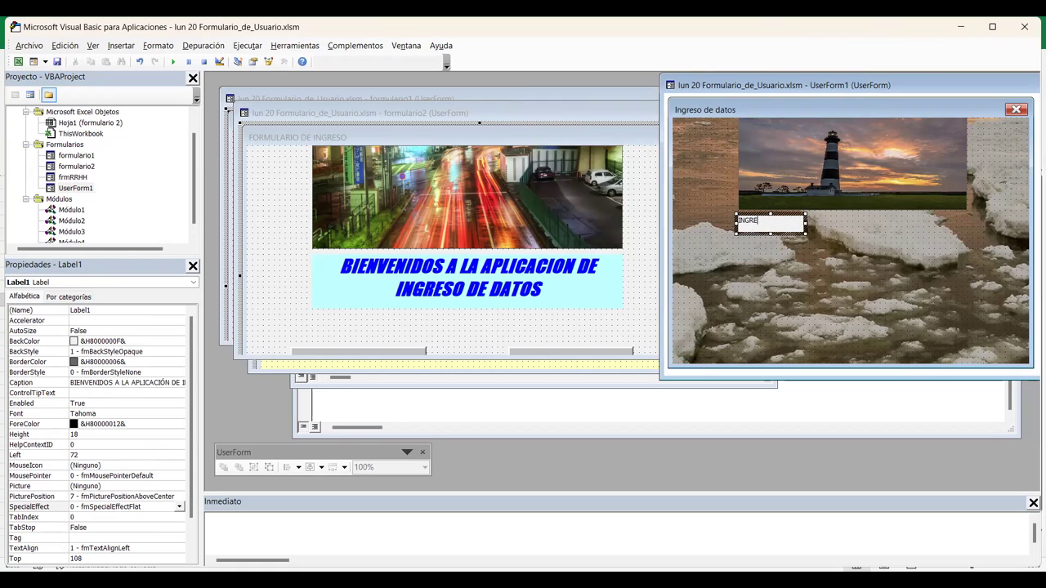
type("NGRESO D")
left_click(691, 115)
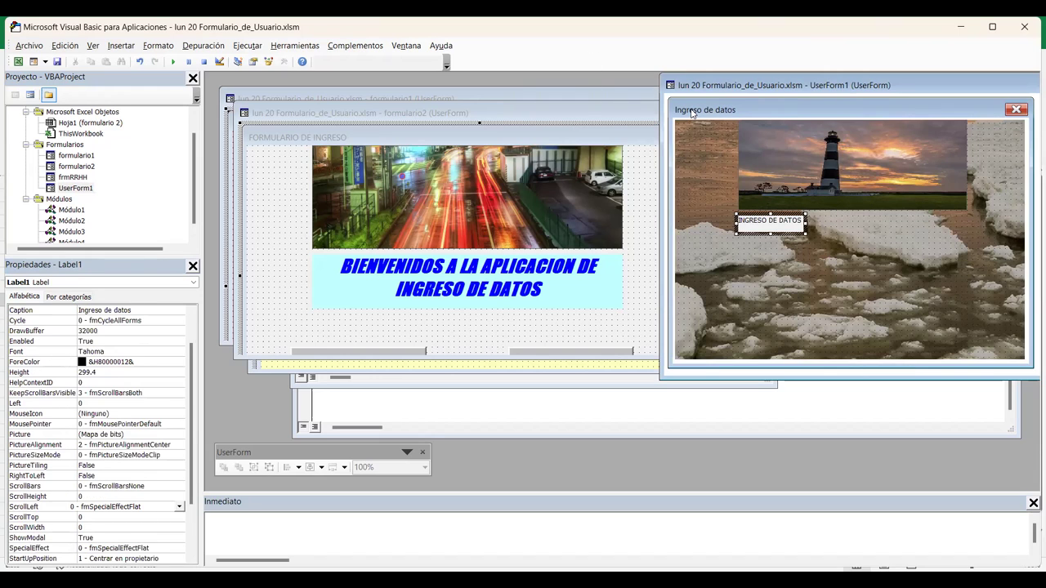
left_click(780, 228)
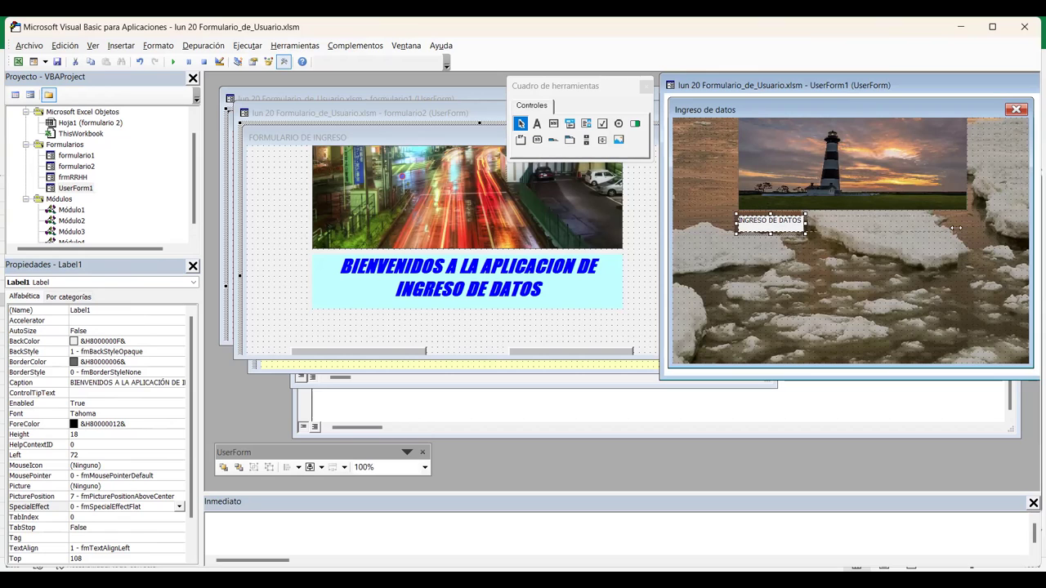
left_click_drag(965, 229, 969, 229)
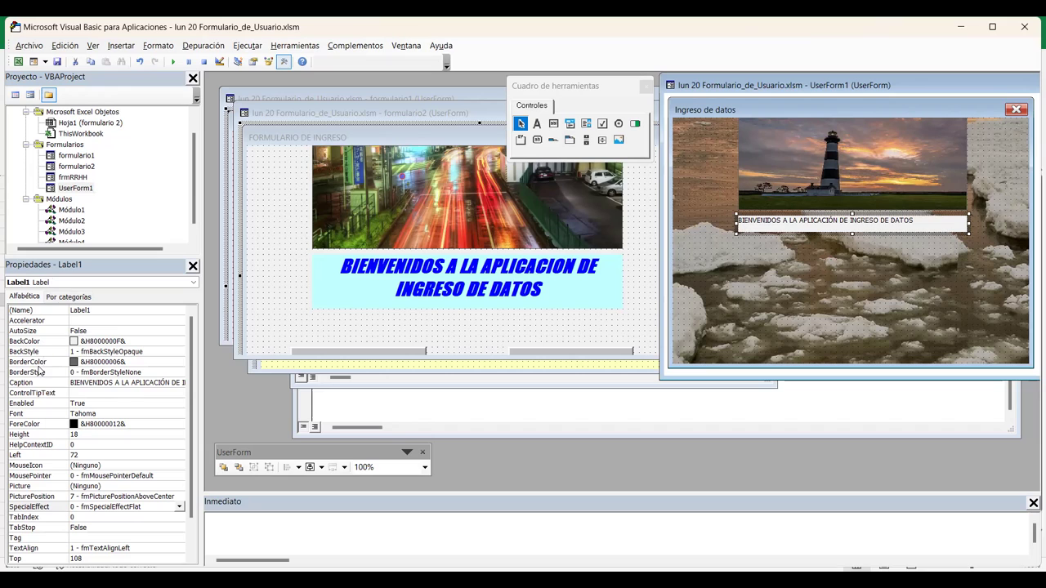
- Set Label1's BackColor to light cyan (&H00FFFFC0&) from the palette
left_click(139, 341)
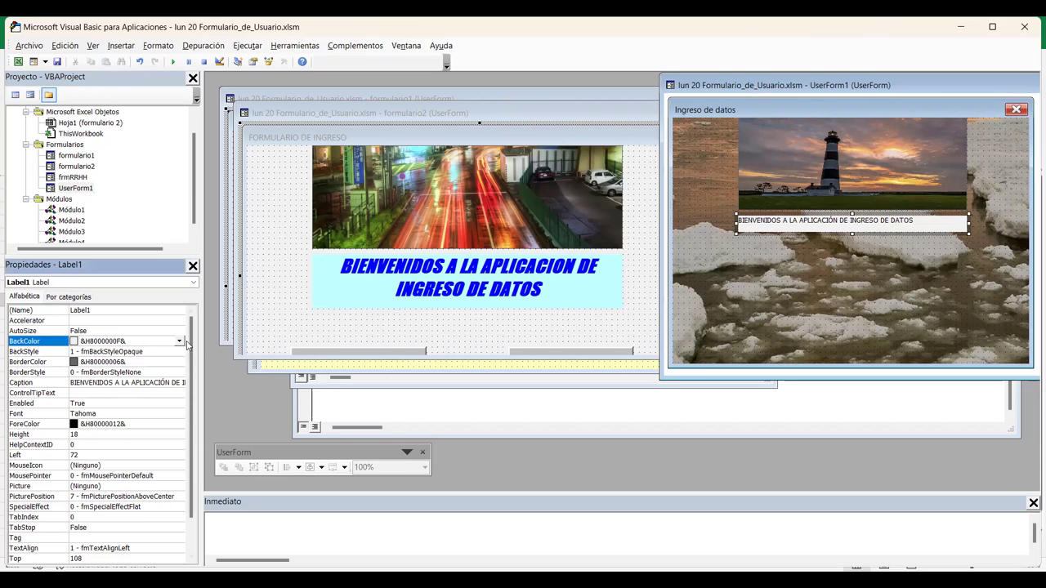
left_click(179, 341)
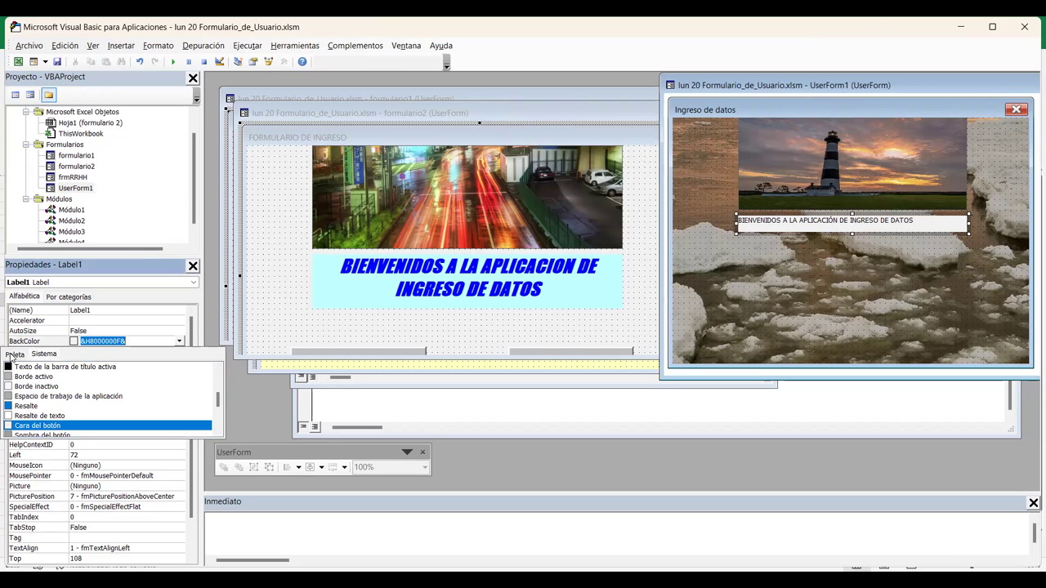
left_click(14, 355)
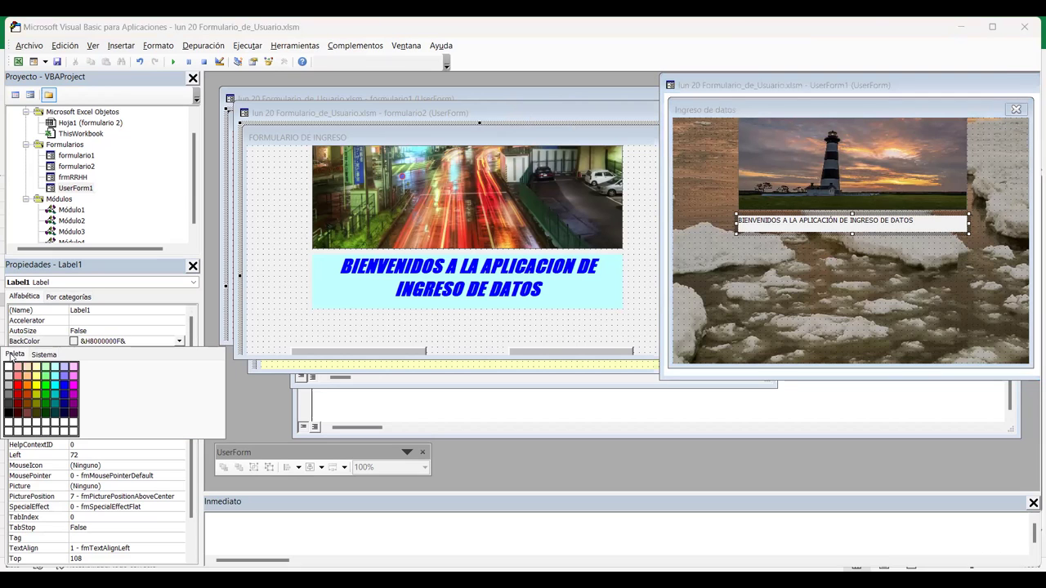
left_click(55, 368)
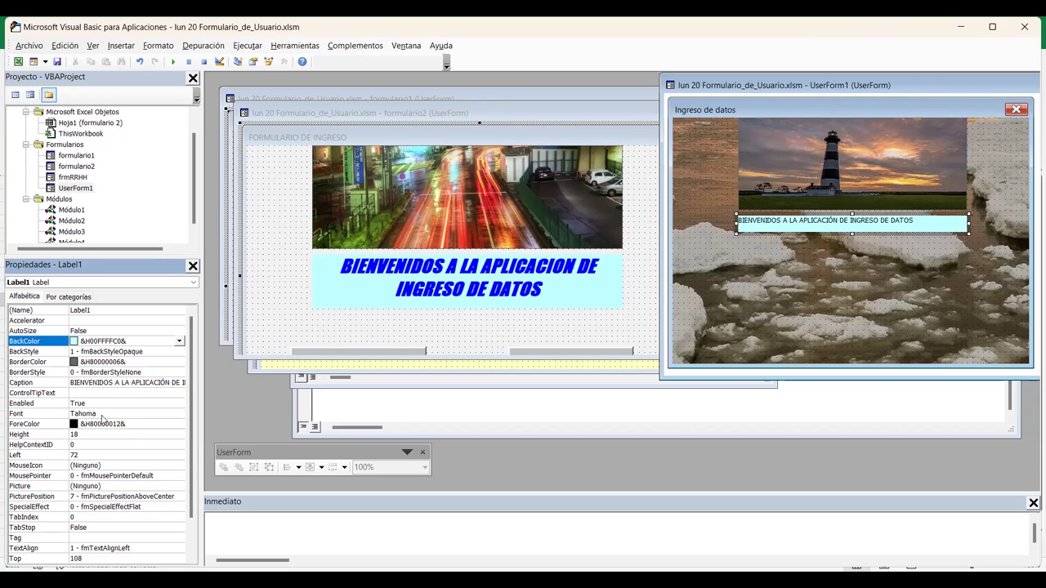
- Set the welcome label's font to Tw Cen MT, Negrita, size 16
left_click(103, 415)
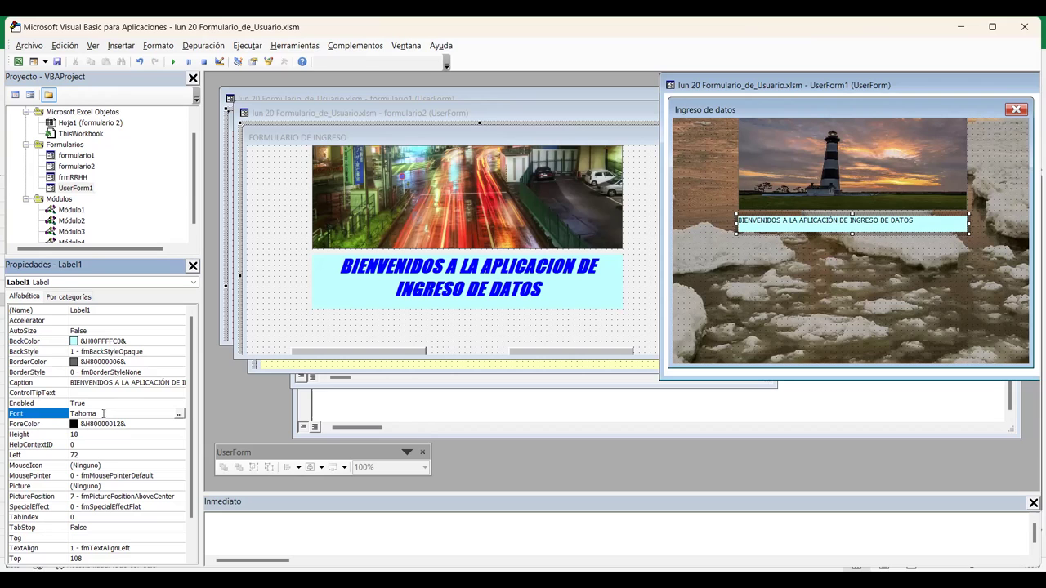
left_click(179, 415)
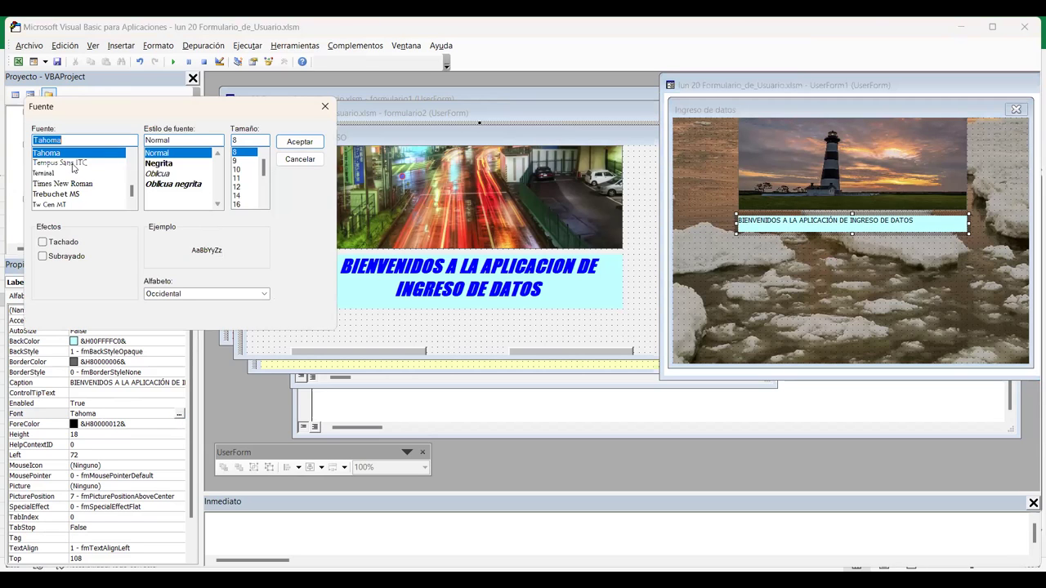
left_click(72, 194)
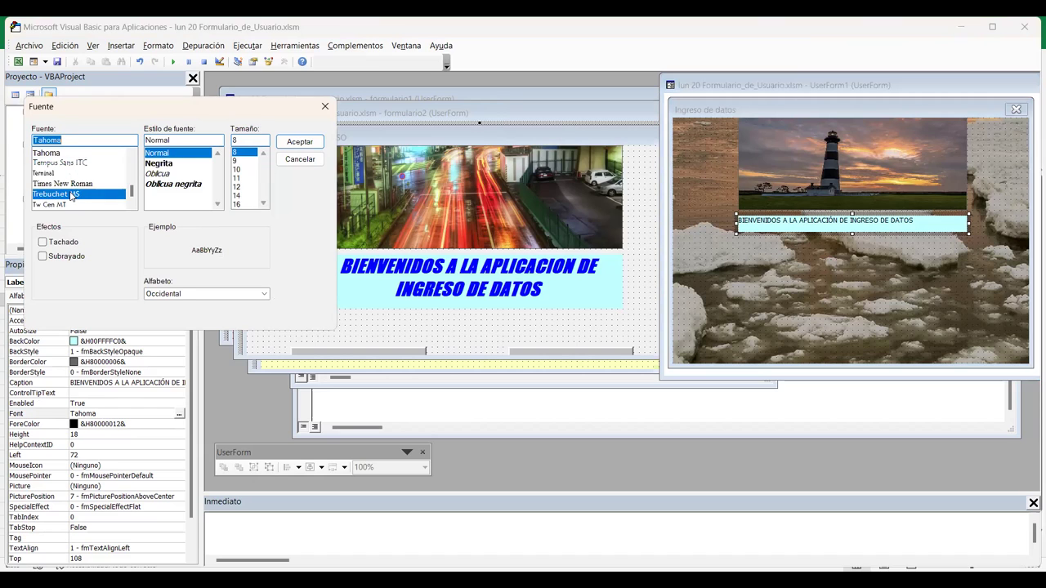
left_click(60, 205)
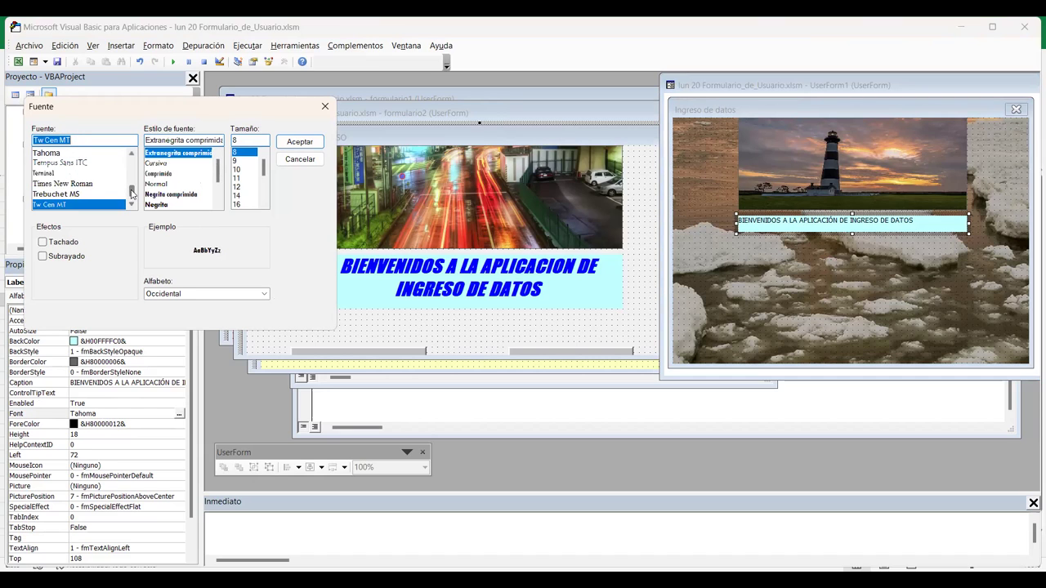
left_click_drag(134, 190, 134, 186)
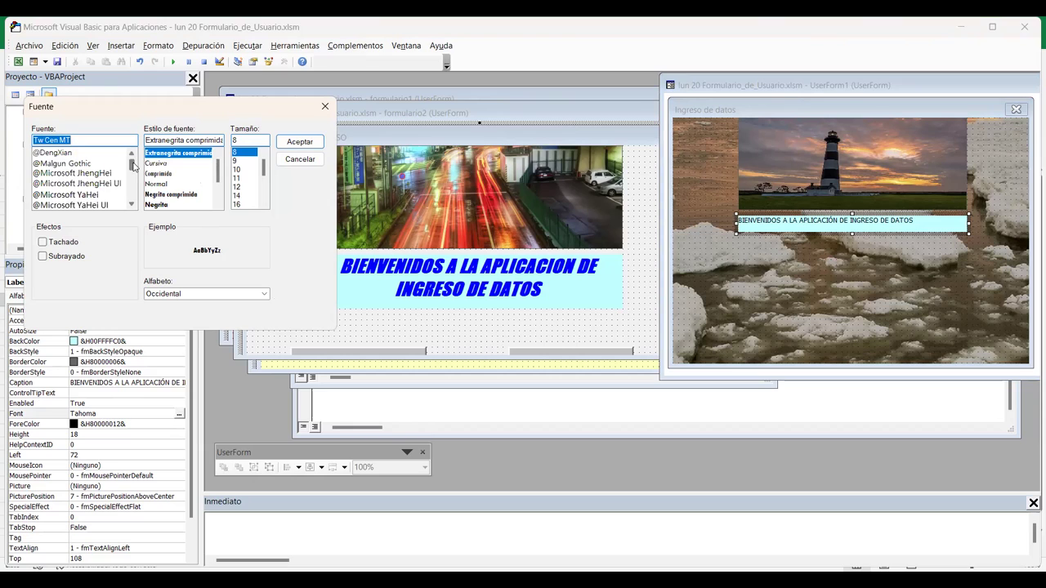
left_click_drag(133, 189, 137, 182)
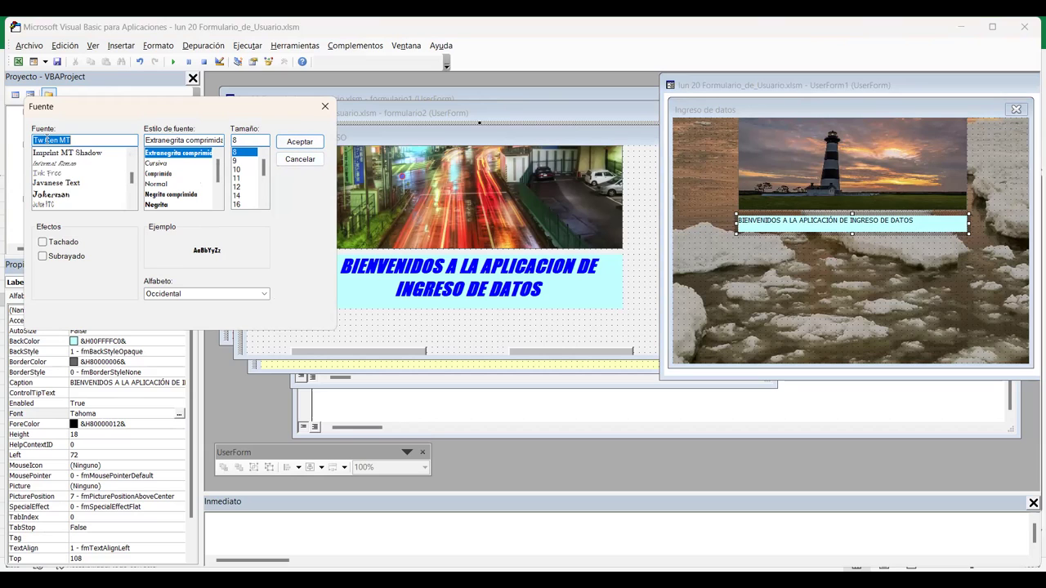
left_click(162, 204)
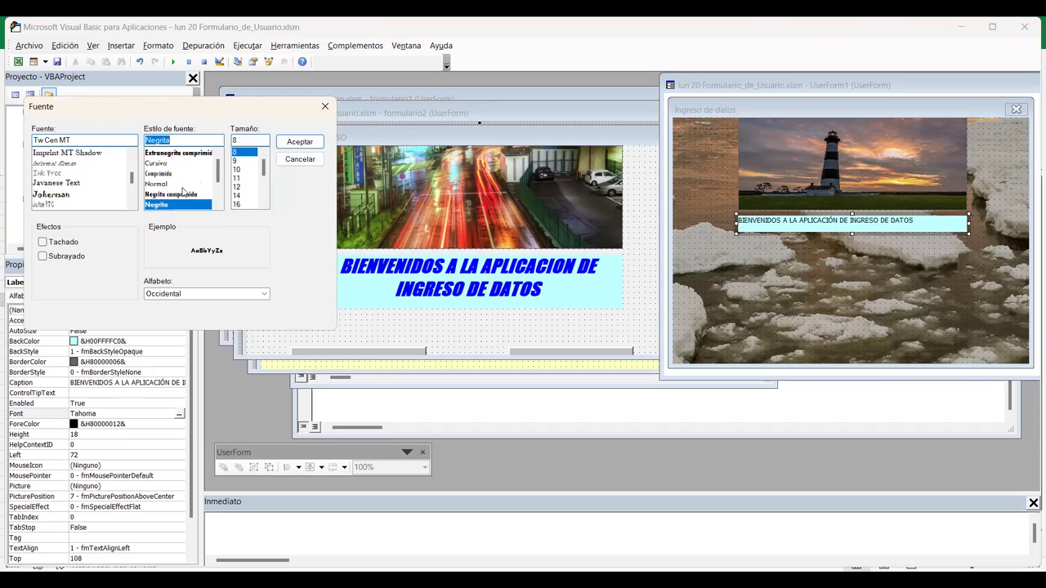
scroll(263, 194, "down", 3)
left_click(263, 153)
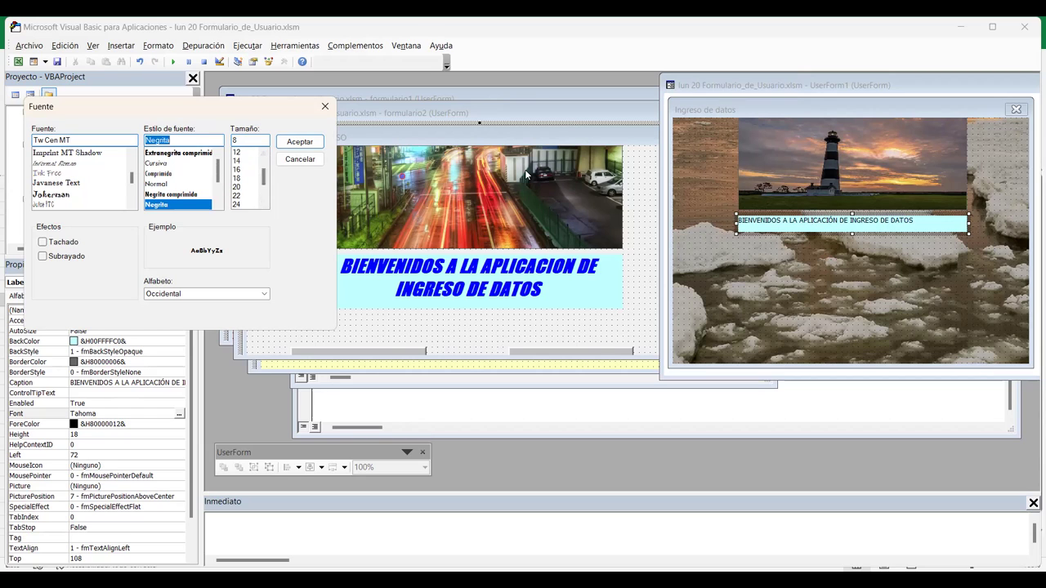
left_click(243, 170)
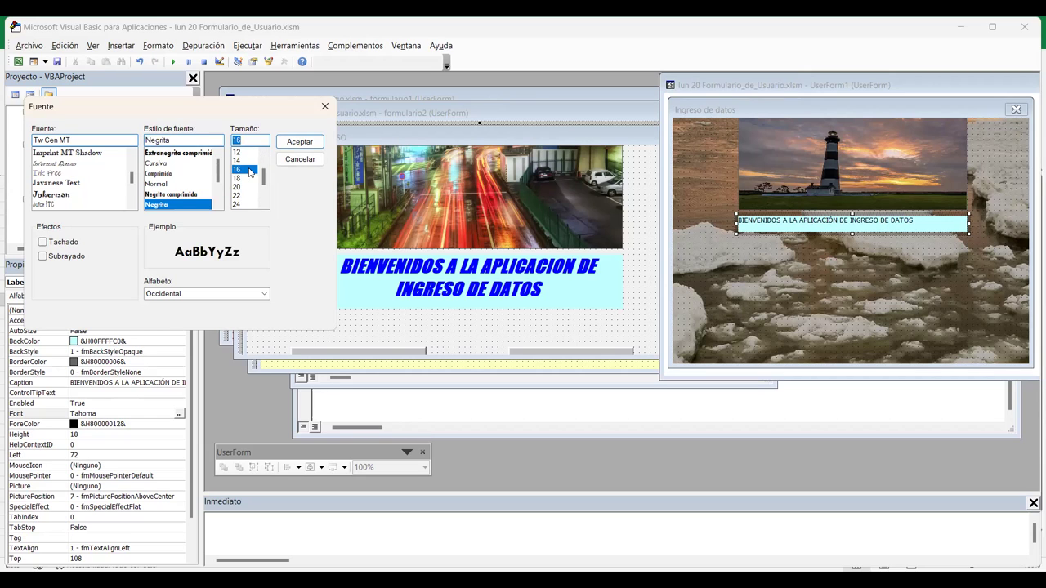
left_click(300, 142)
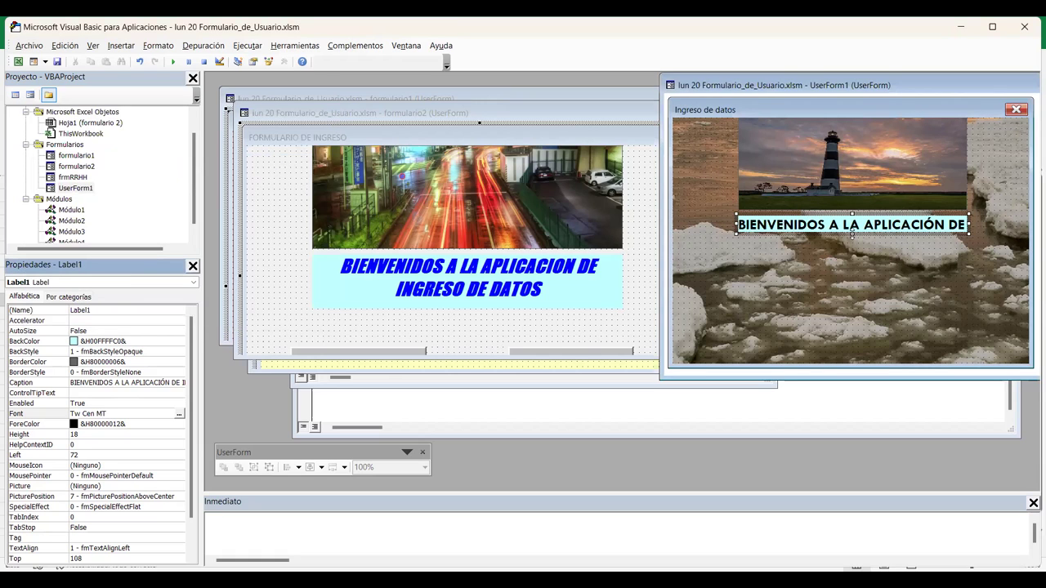
- Make the welcome label 42 high so it wraps, and set its ForeColor to blue (&H00FF0000&)
left_click_drag(852, 234, 855, 255)
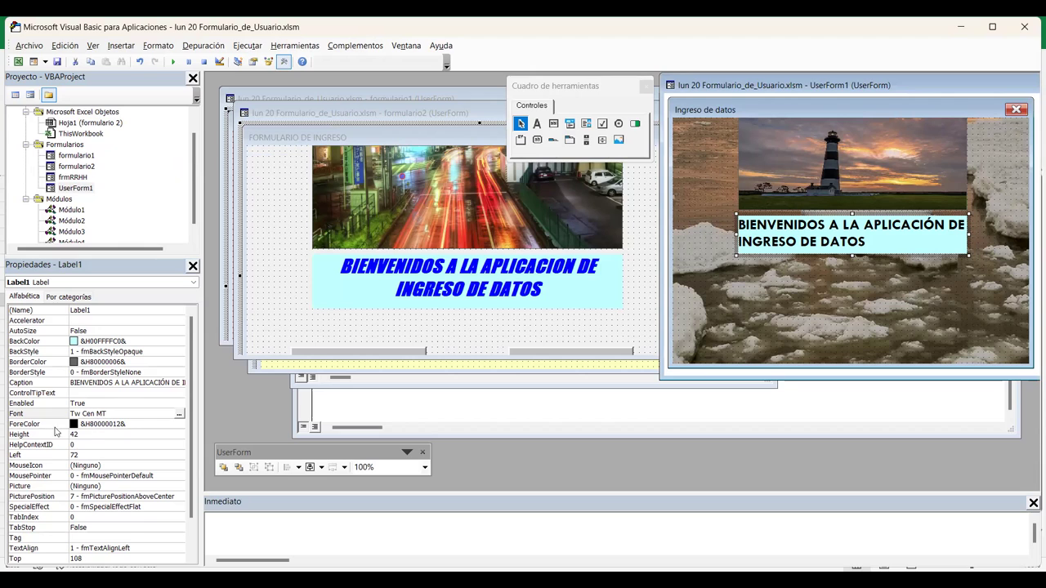
left_click(100, 424)
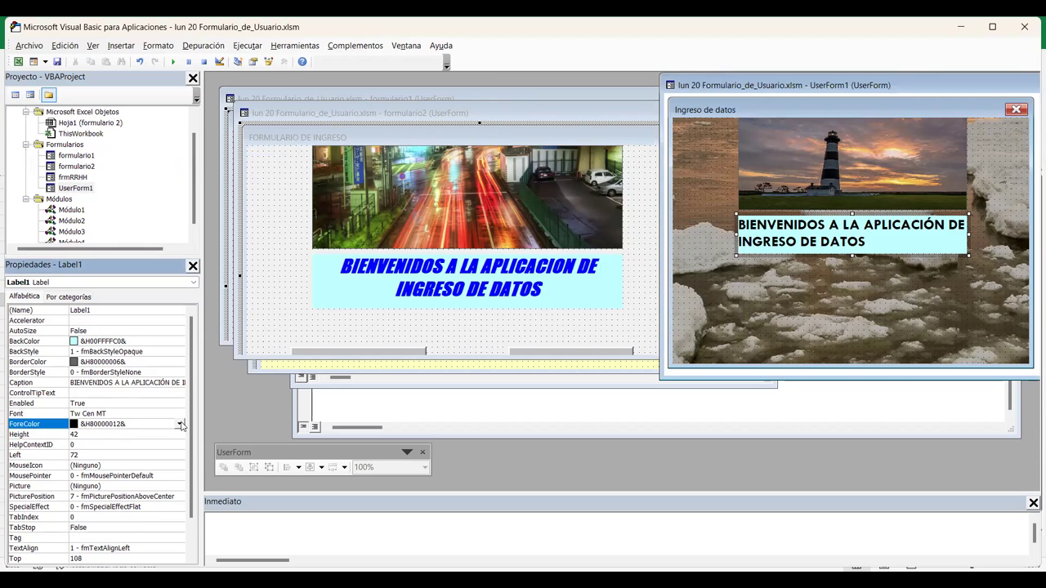
left_click(179, 424)
left_click(18, 438)
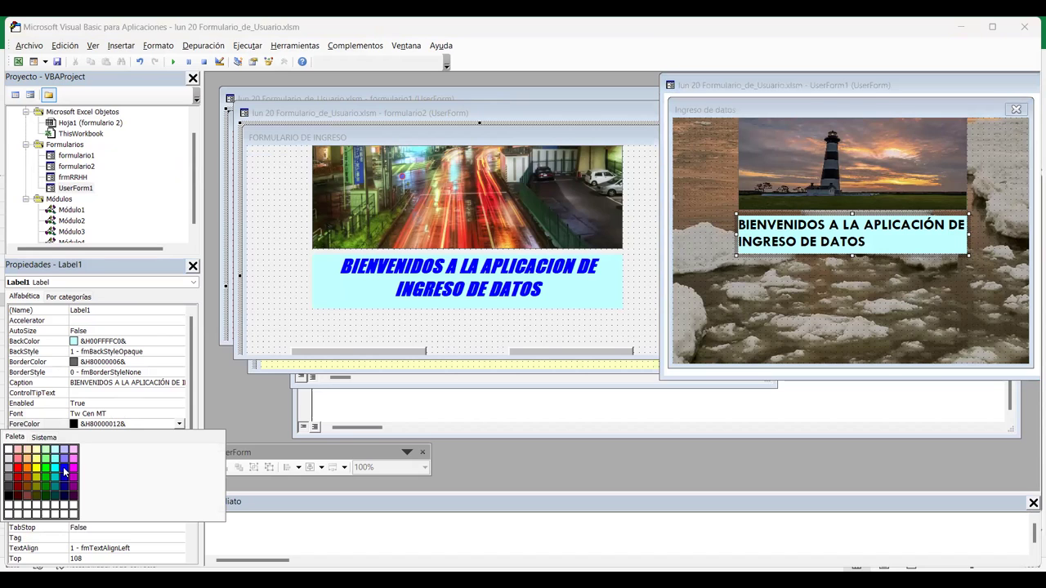
left_click(65, 473)
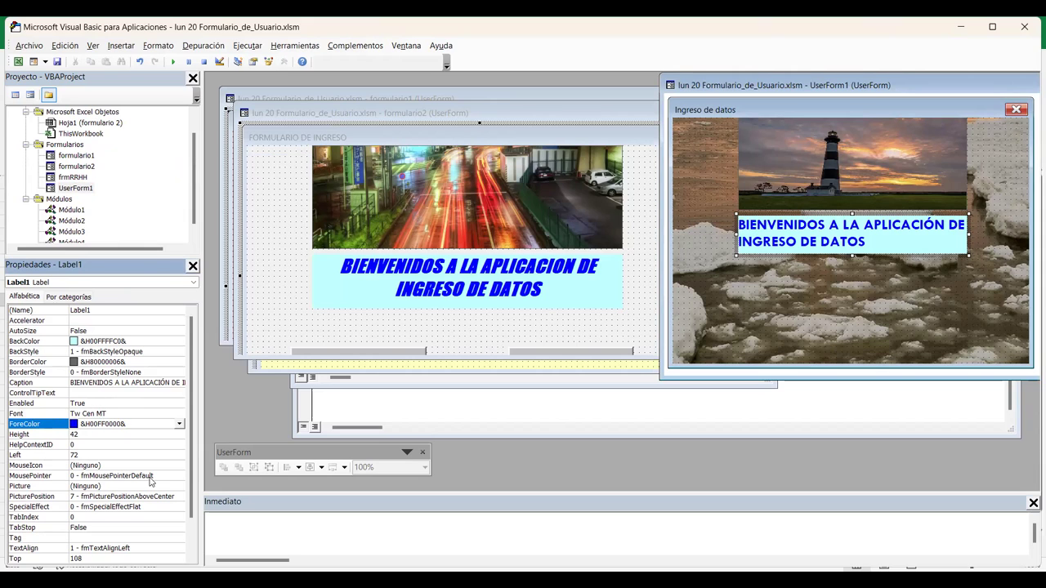
scroll(150, 482, "down", 2)
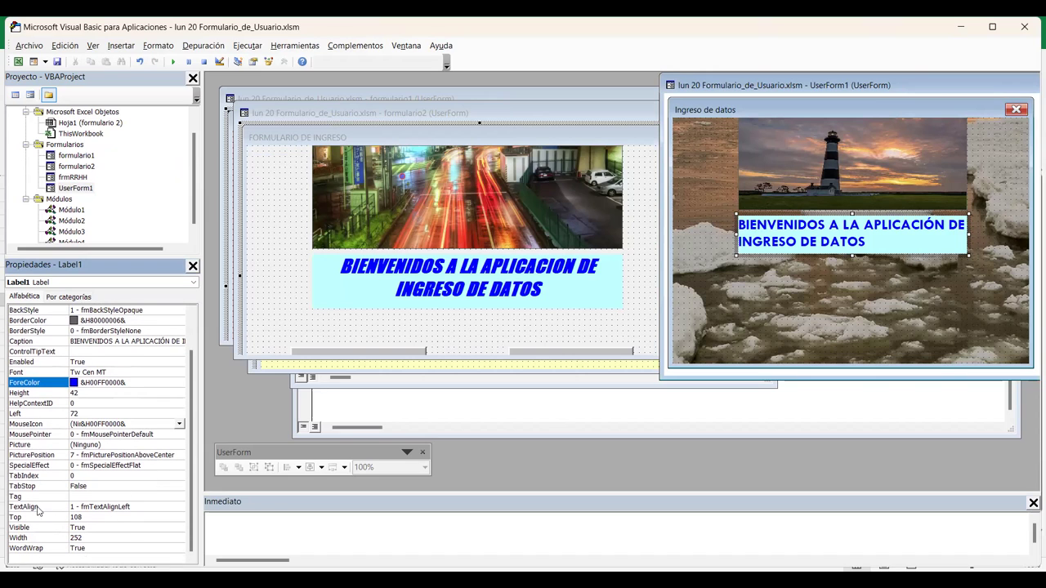
- Set Label1's TextAlign to 2 - fmTextAlignCenter after briefly trying right alignment
left_click(162, 507)
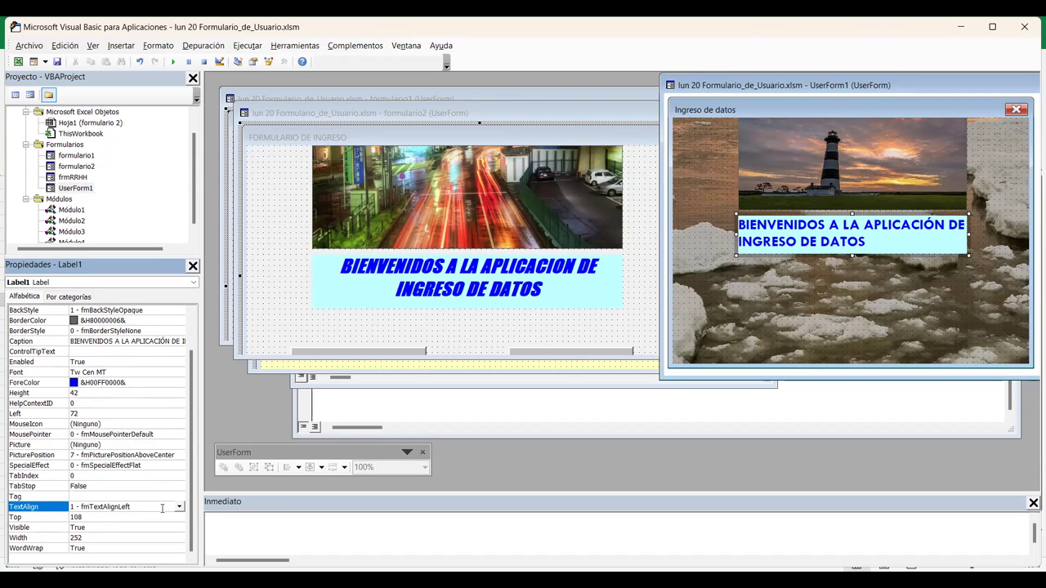
left_click(180, 507)
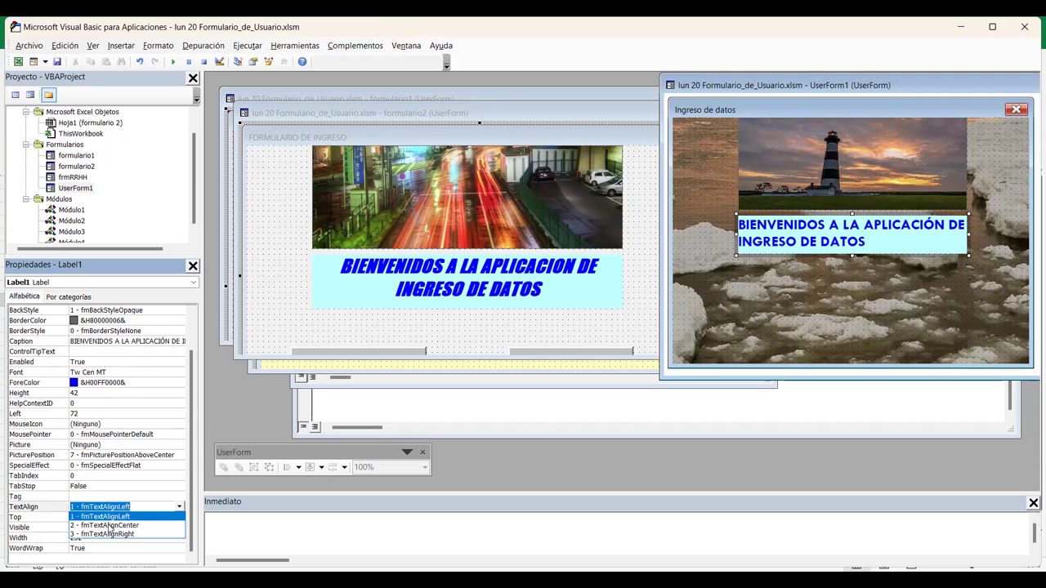
left_click(121, 534)
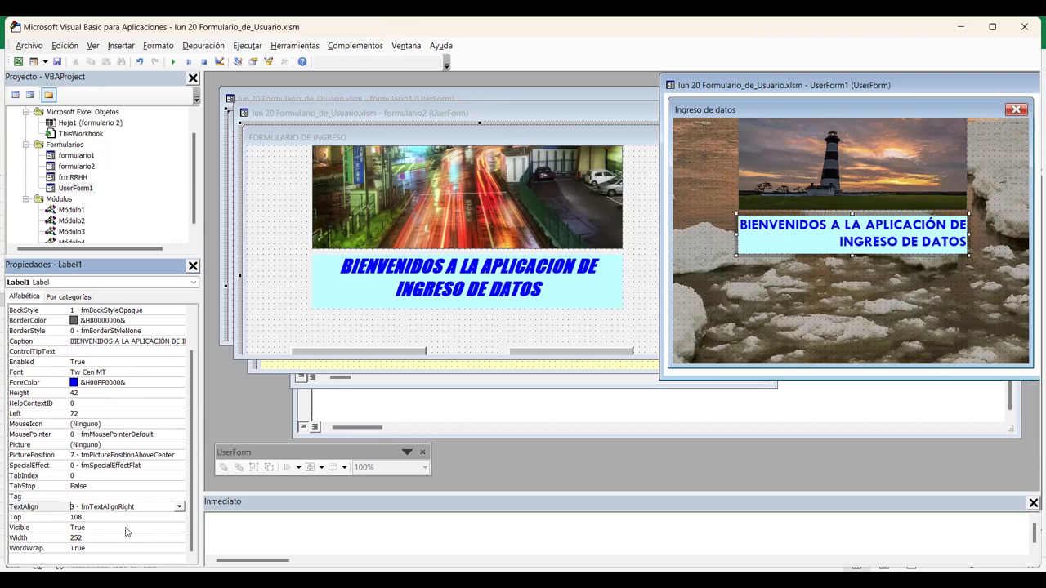
left_click(181, 507)
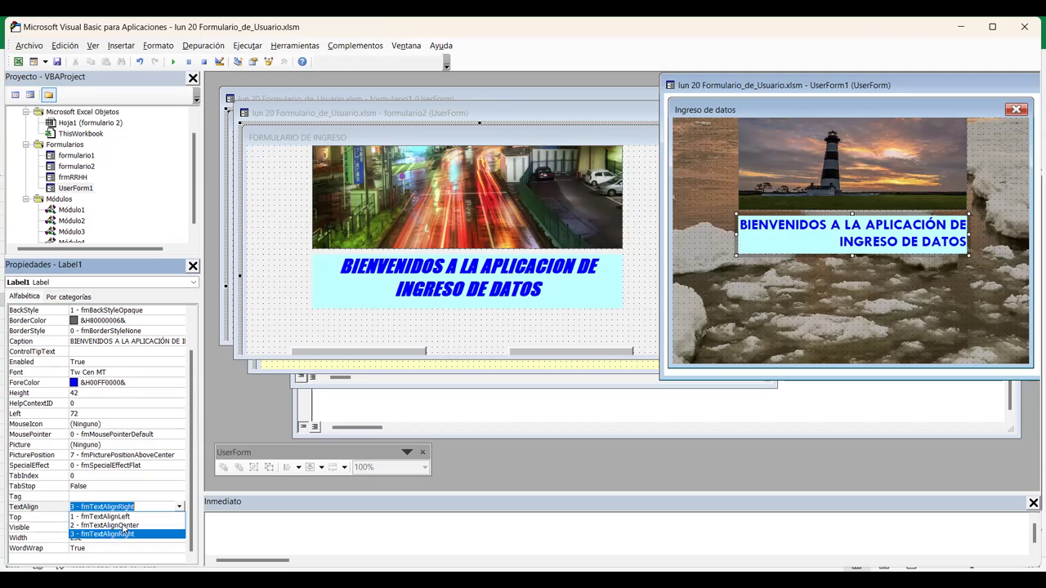
left_click(123, 525)
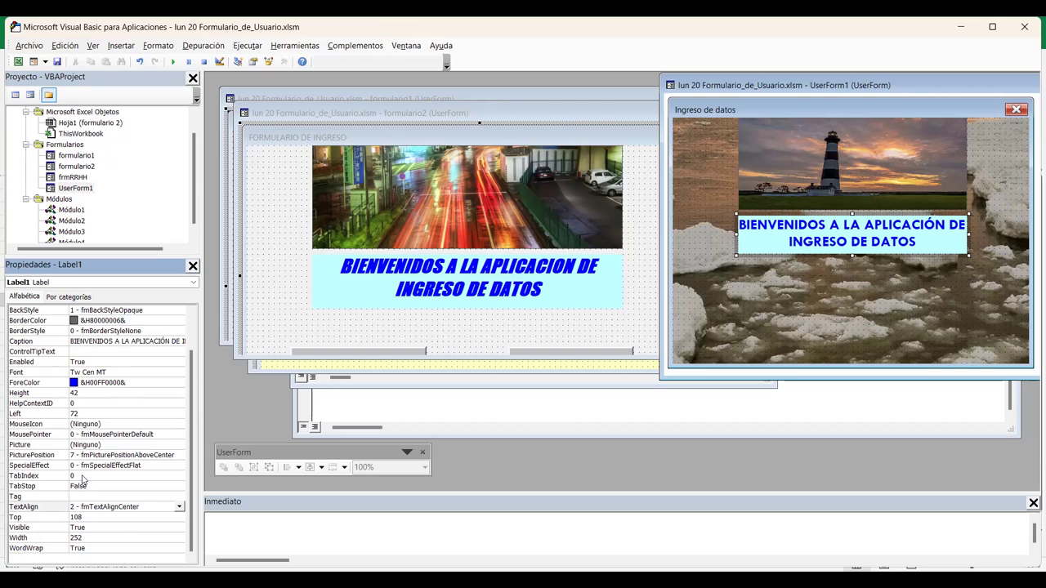
scroll(80, 485, "up", 3)
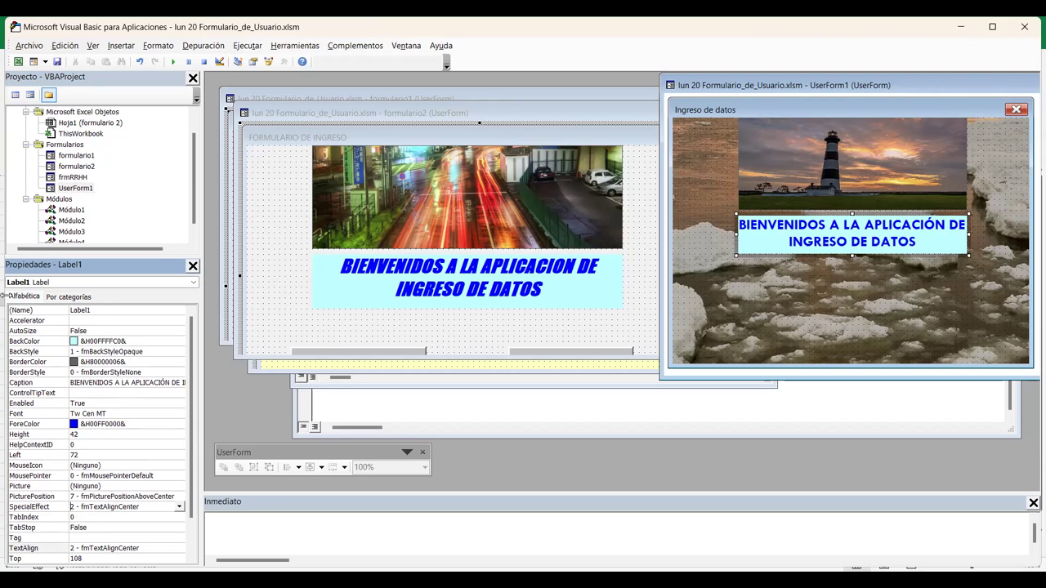
- Set the welcome label's Accelerator to 8 and keep AutoSize at False
left_click(108, 310)
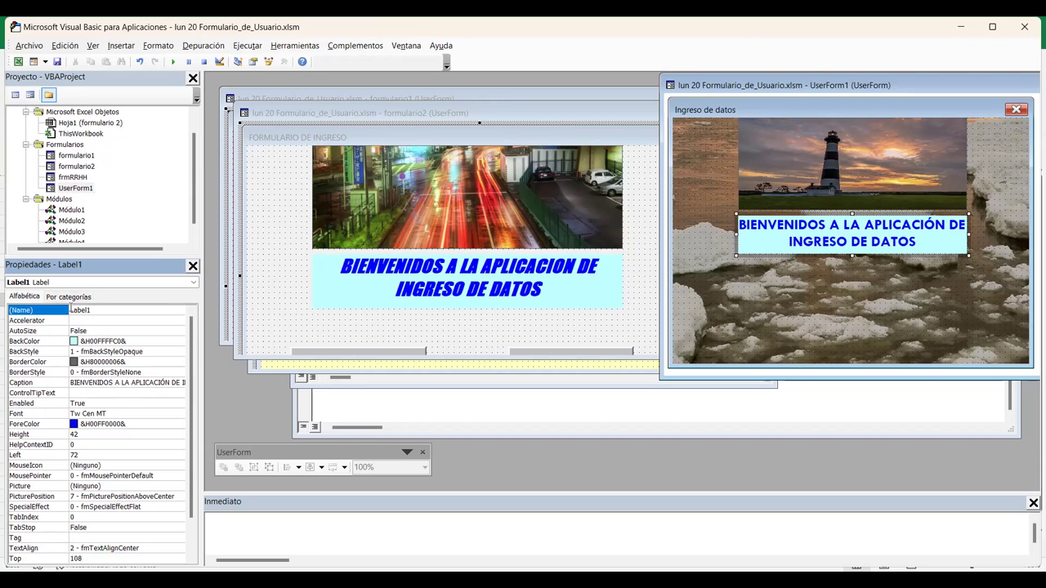
left_click(92, 321)
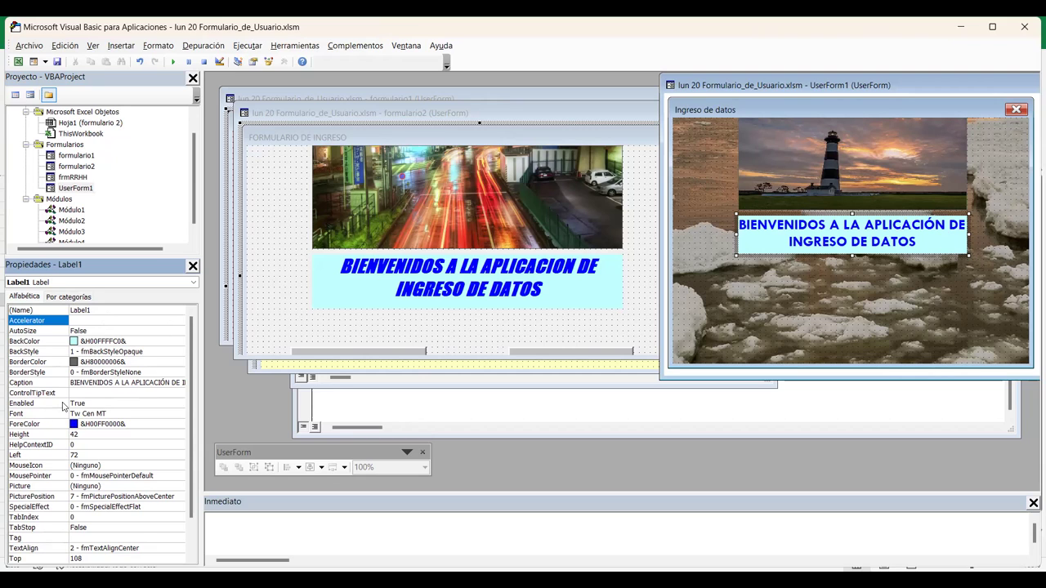
left_click(119, 320)
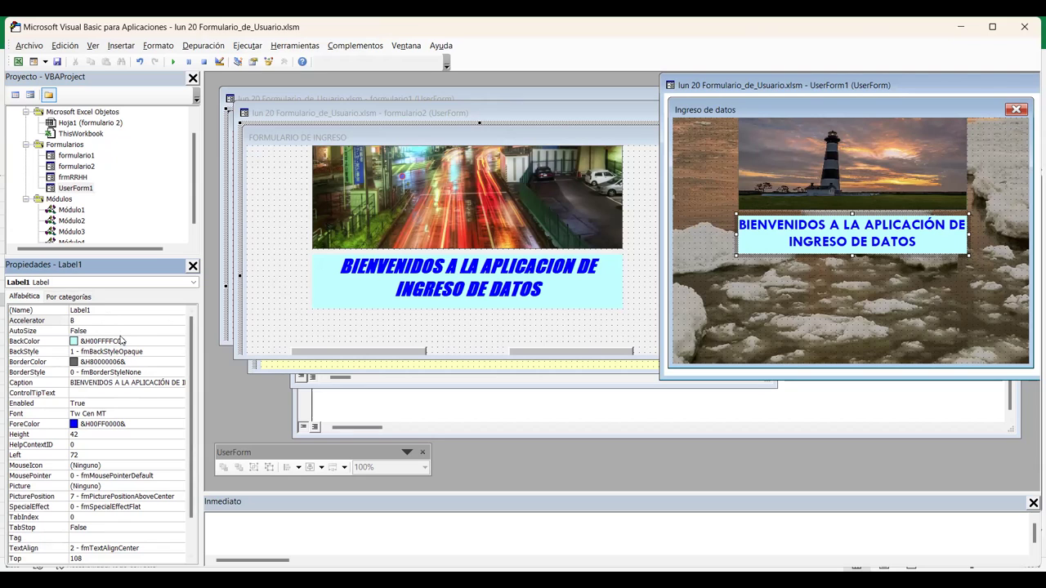
left_click(104, 331)
left_click(179, 331)
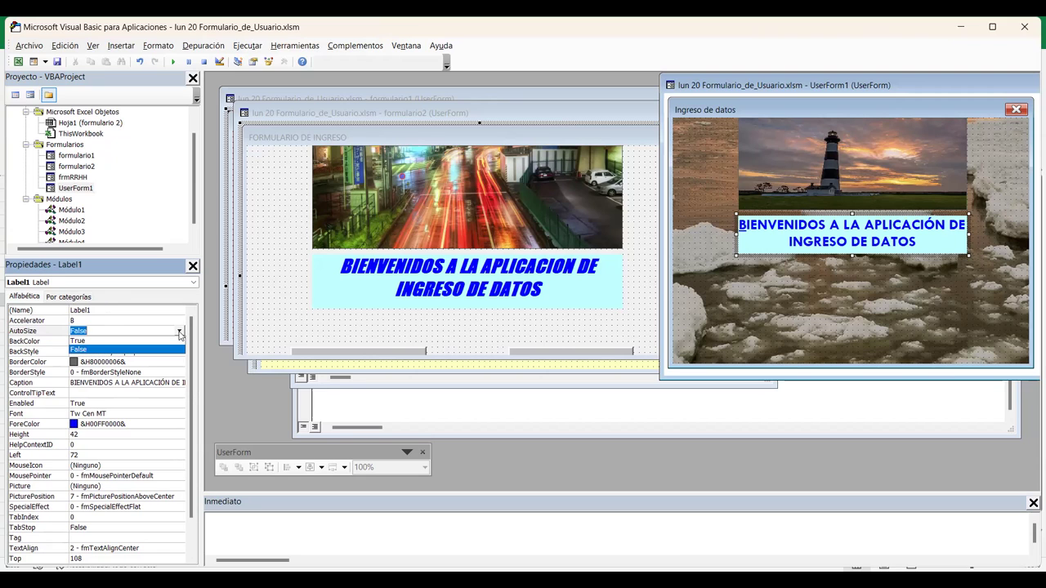
left_click(53, 286)
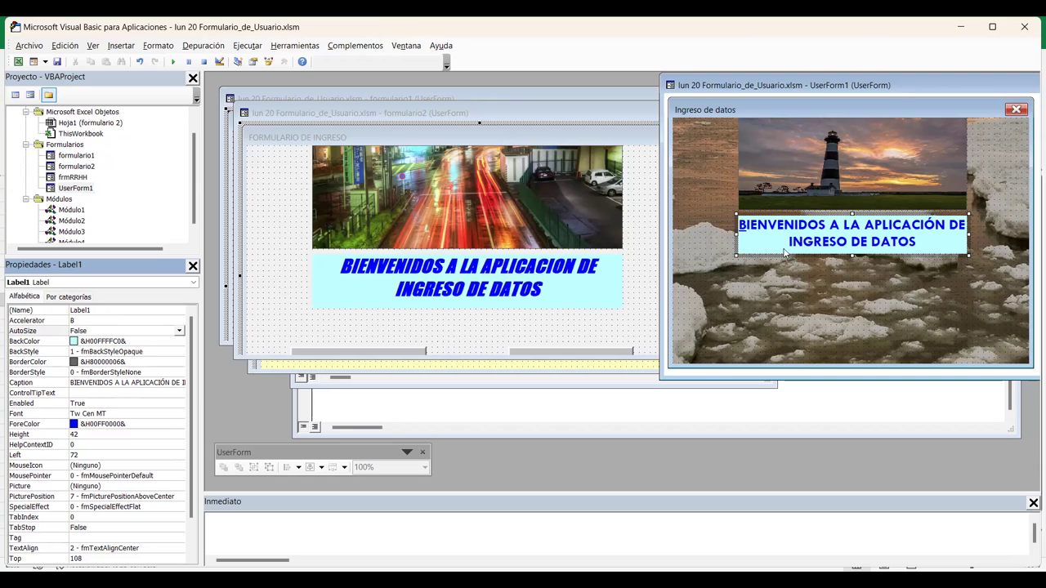
- Bring the formulario2 design window to the front
scroll(76, 410, "down", 1)
scroll(76, 410, "down", 2)
scroll(77, 410, "down", 1)
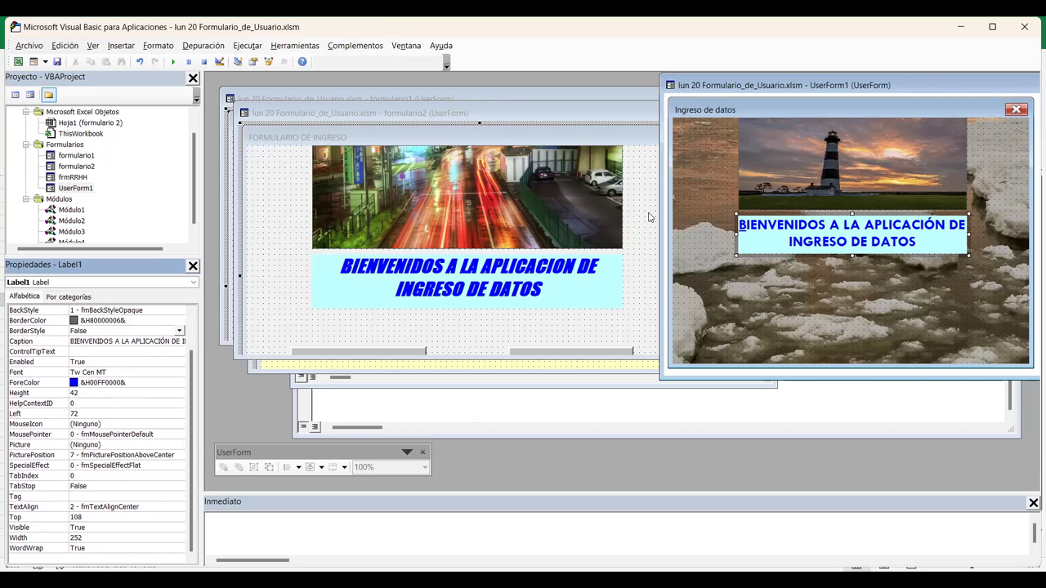
left_click(648, 182)
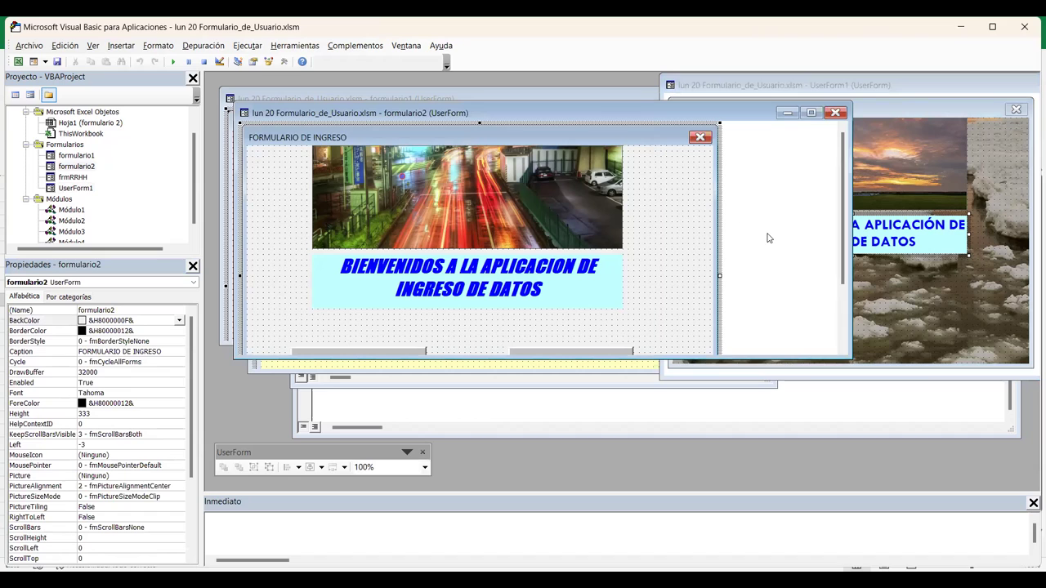
- Scroll formulario2 to see its INGRESAR and CANCELAR buttons, then return to UserForm1
left_click_drag(845, 241, 845, 288)
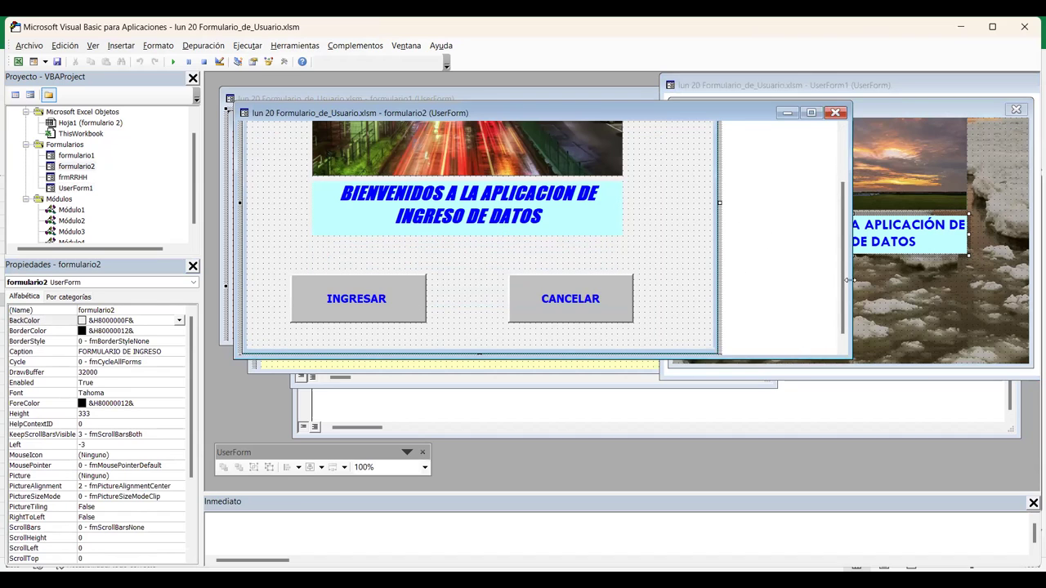
left_click(919, 299)
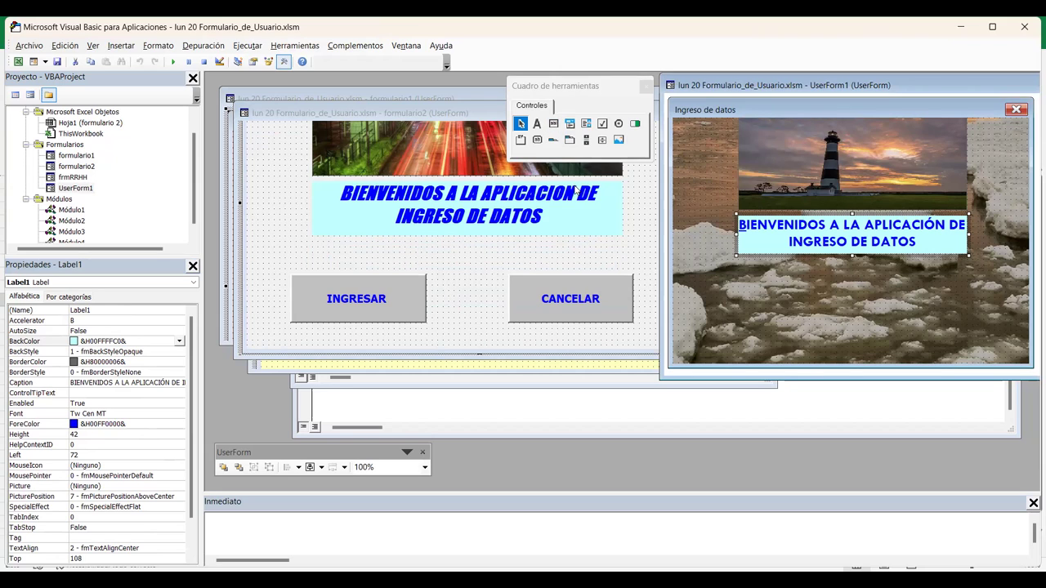
- Place a CommandButton1 at UserForm1's lower left, beneath the welcome label
left_click(538, 141)
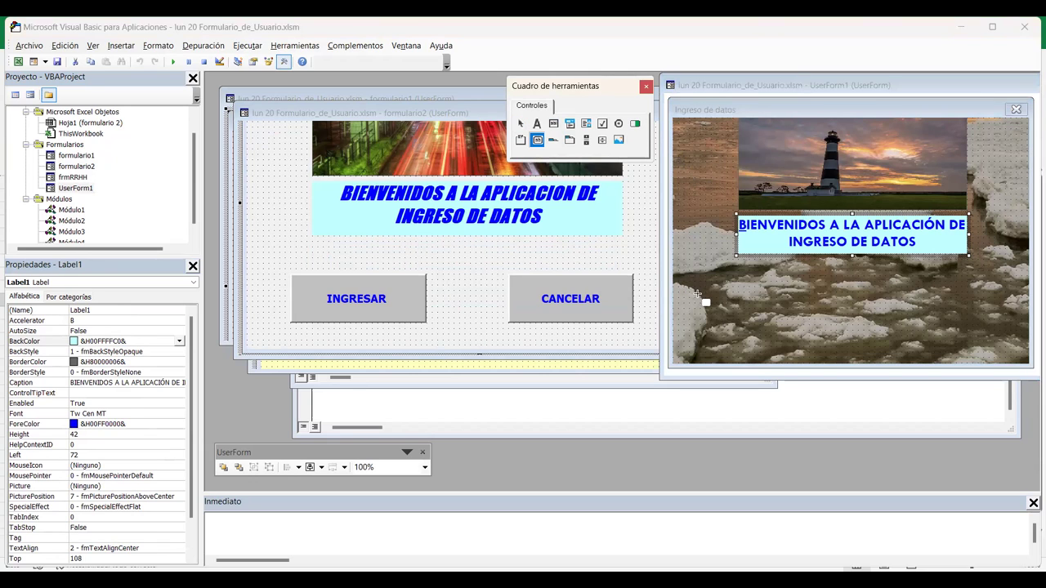
left_click(697, 293)
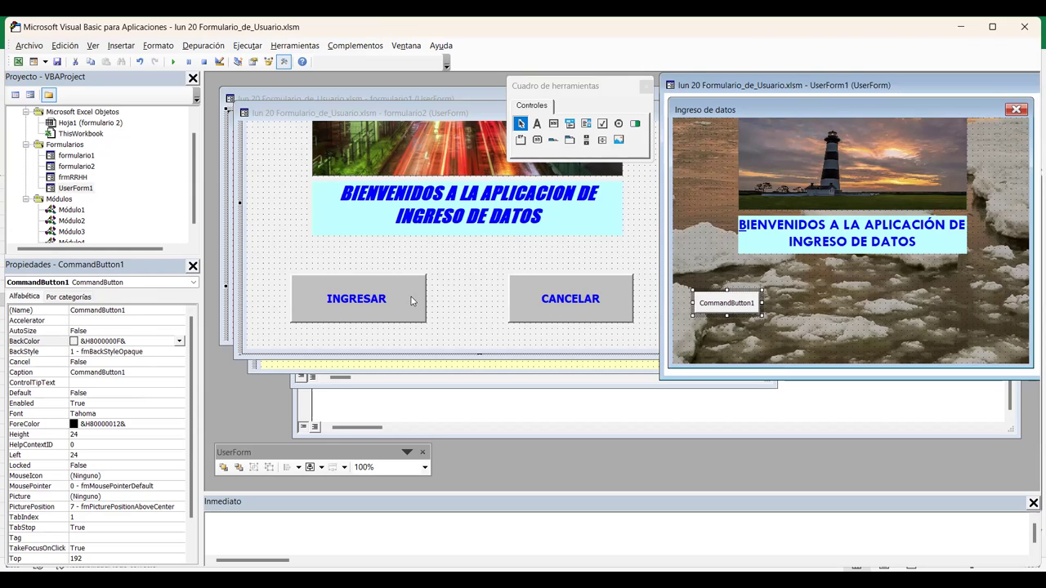
left_click(148, 309)
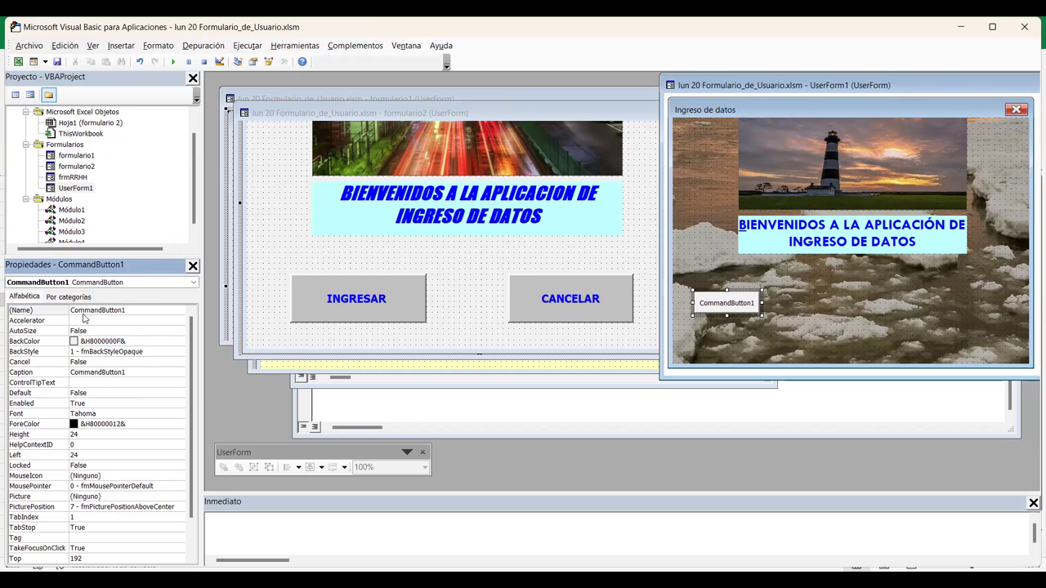
- Name the new button cmdIngresar and set its caption to Ingresar
left_click(43, 308)
type("cmd")
type("Ingresar")
key("Return")
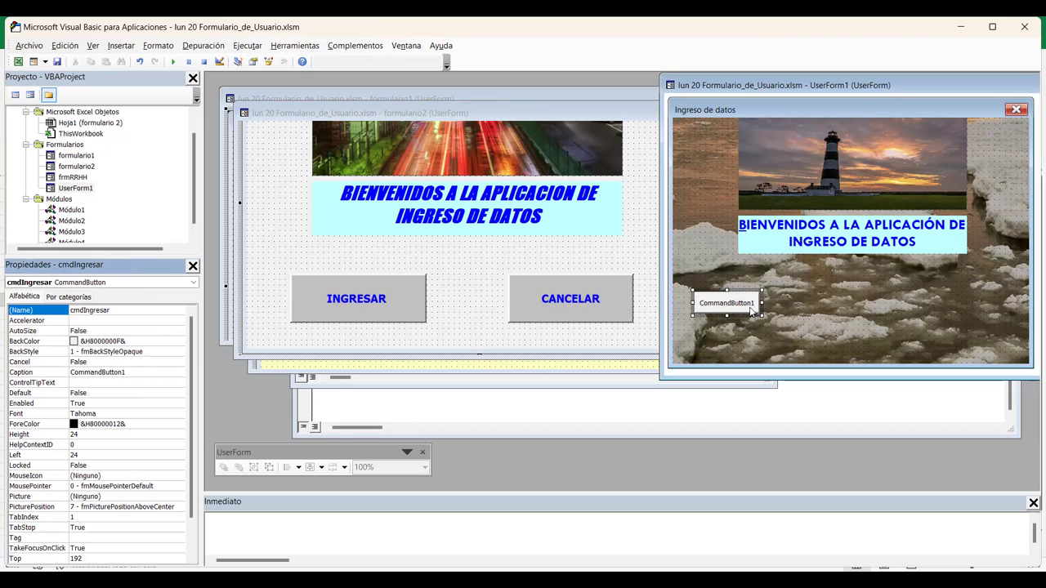
left_click(32, 372)
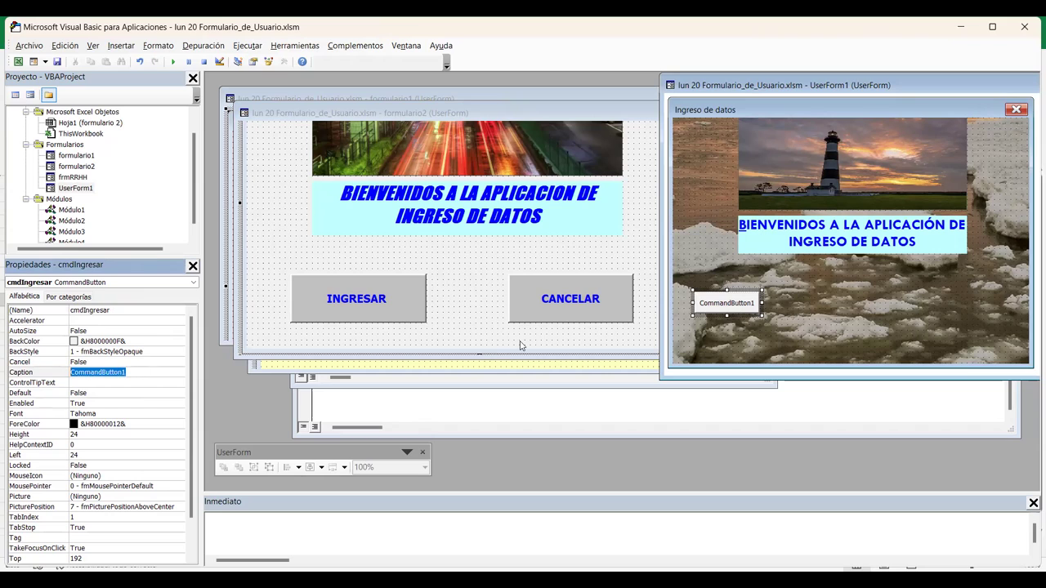
type("Ingresar")
key("Return")
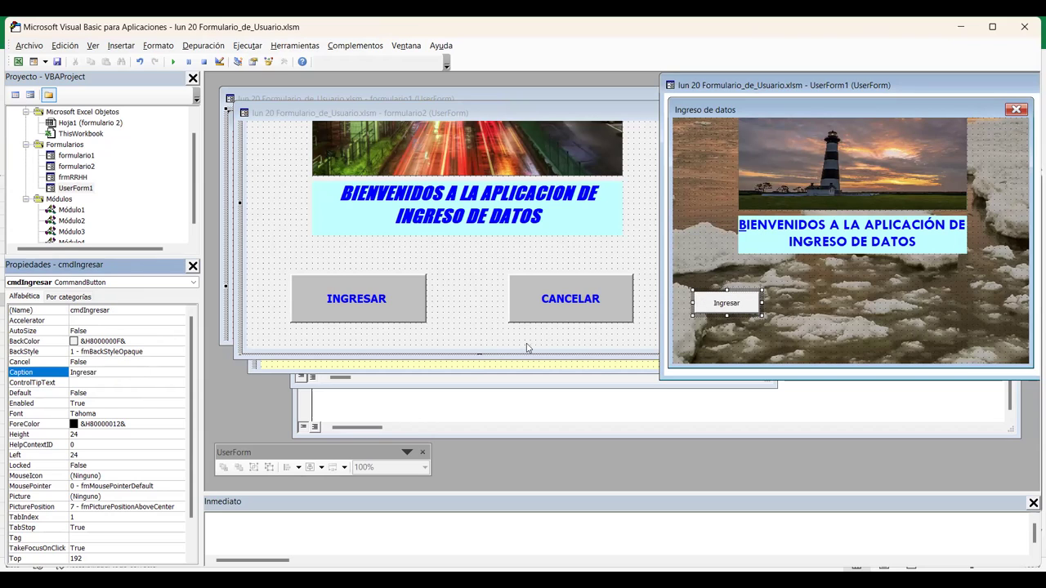
left_click(745, 299)
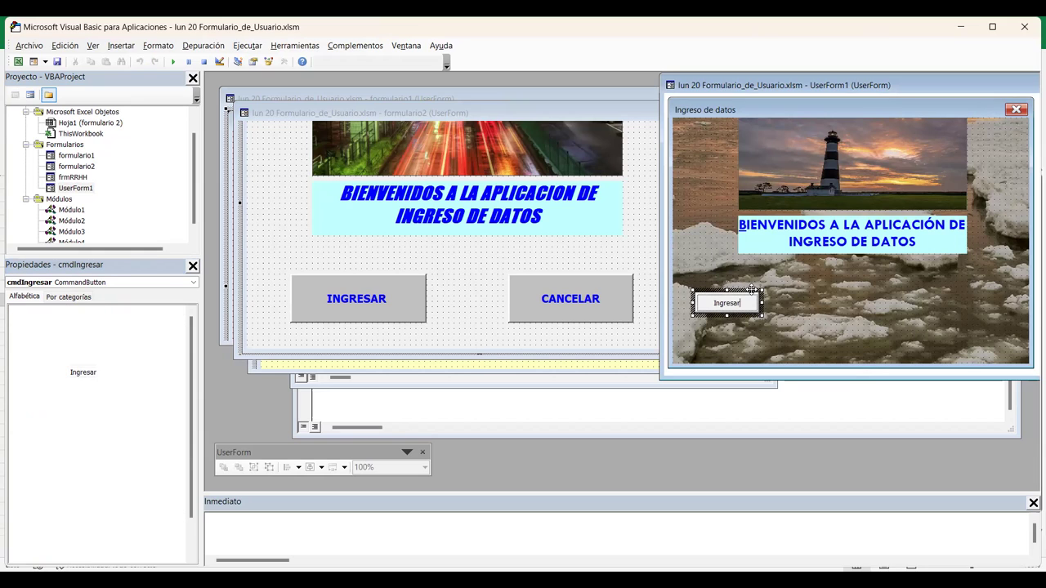
left_click(748, 289)
- Duplicate the Ingresar button and line both copies up side by side below the banner
left_click_drag(748, 289, 871, 230)
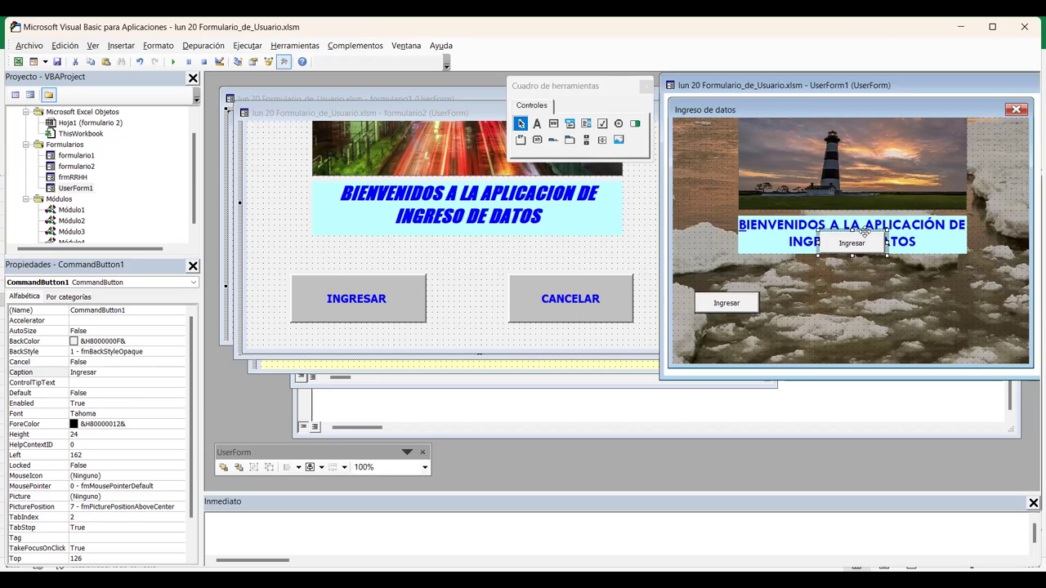
left_click_drag(884, 308, 890, 295)
left_click(738, 297)
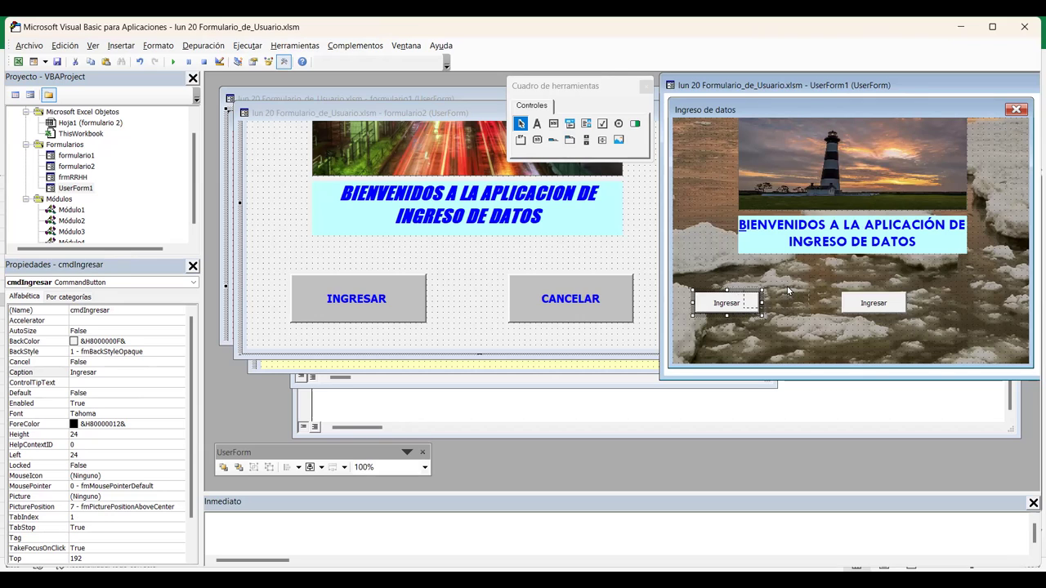
left_click_drag(735, 303, 786, 299)
left_click(878, 299)
left_click_drag(887, 293, 899, 287)
left_click(802, 297)
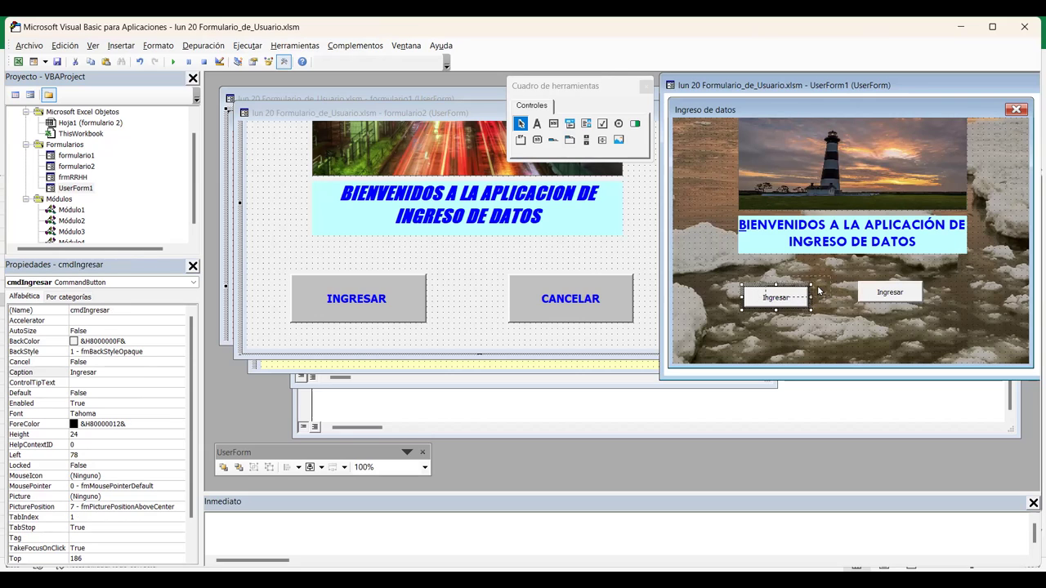
left_click(909, 283)
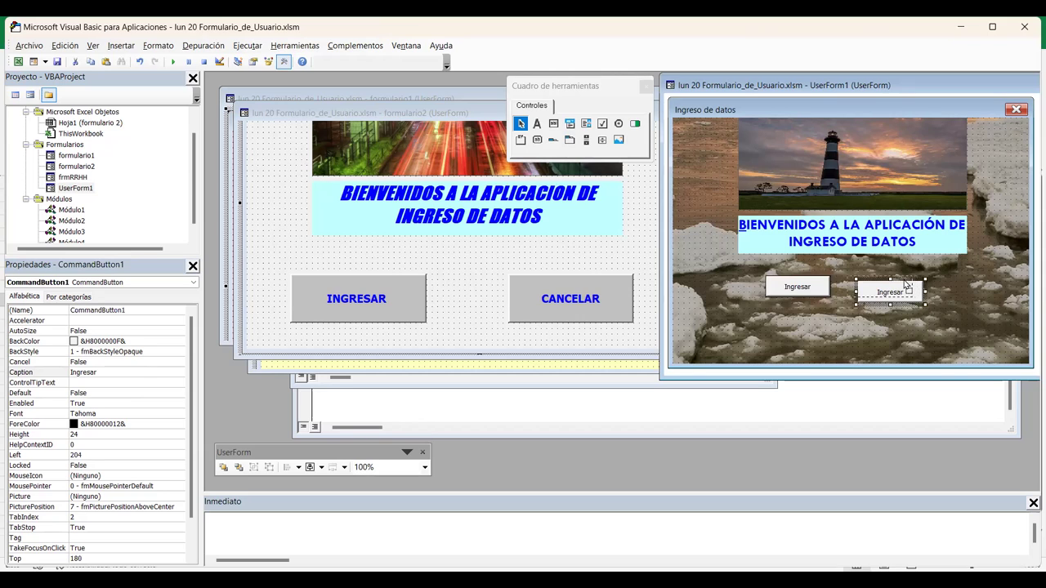
left_click_drag(905, 284, 895, 278)
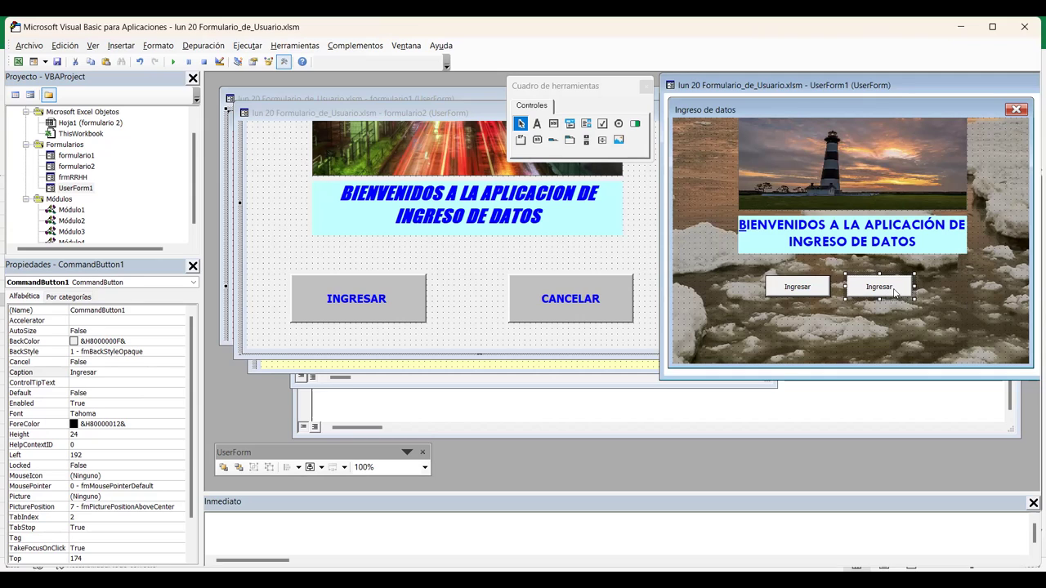
- Set the copied button's caption to Cancelar and its name to cmdCancelar
left_click(103, 372)
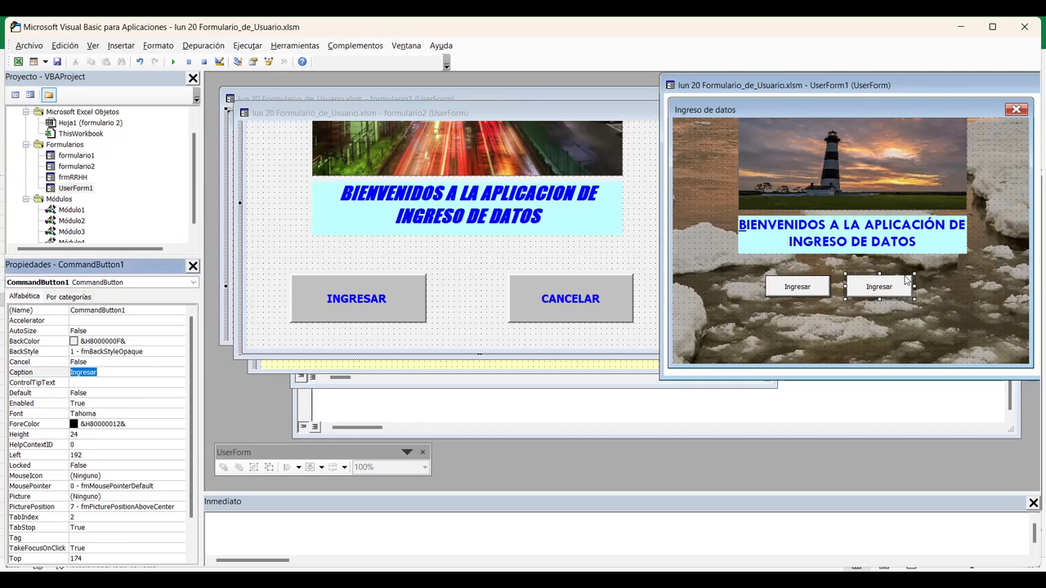
type("Cancelar")
key("Return")
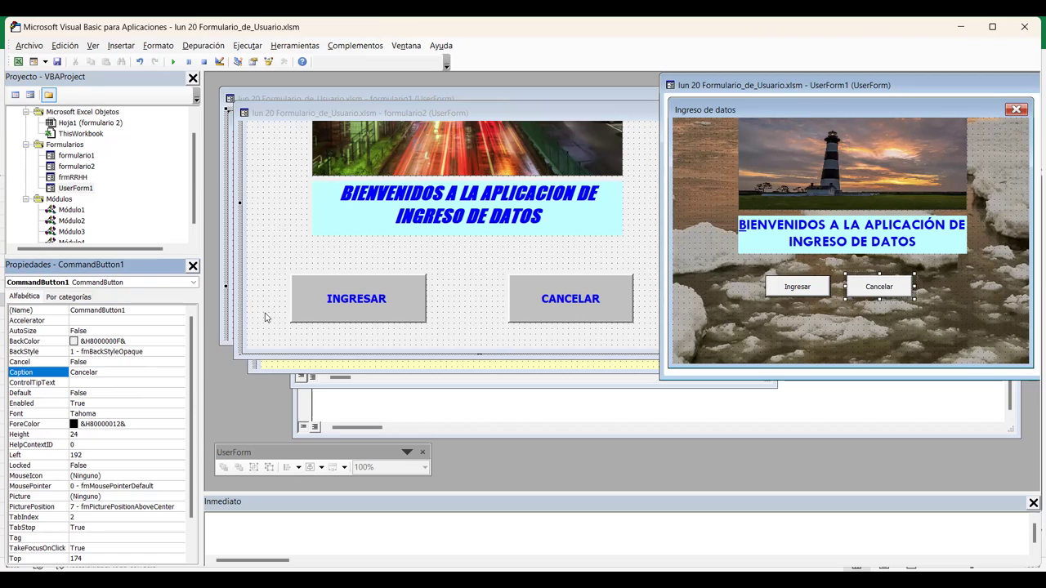
left_click(123, 309)
double_click(124, 309)
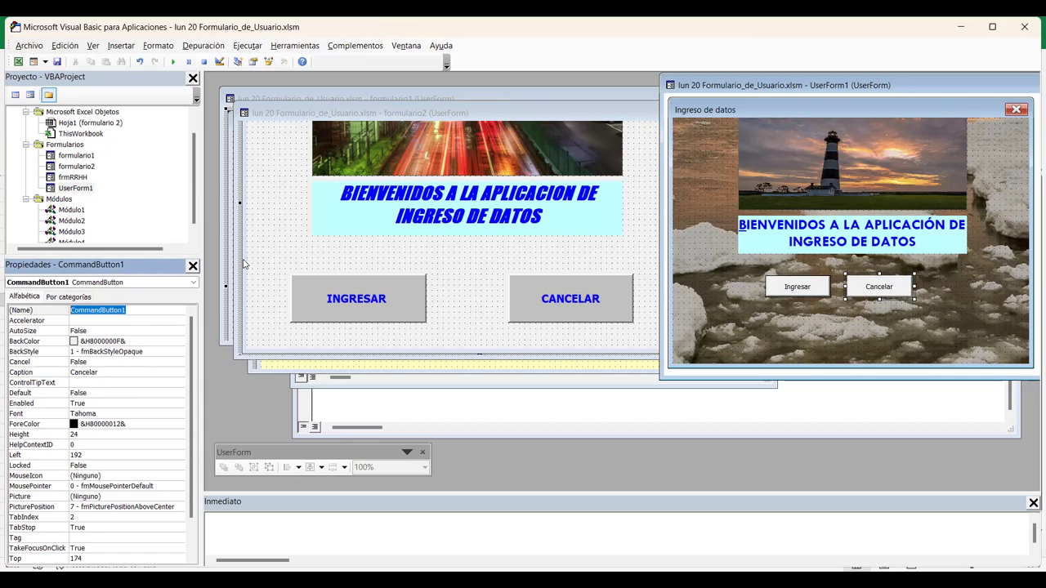
type("cmdCancelar")
key("Return")
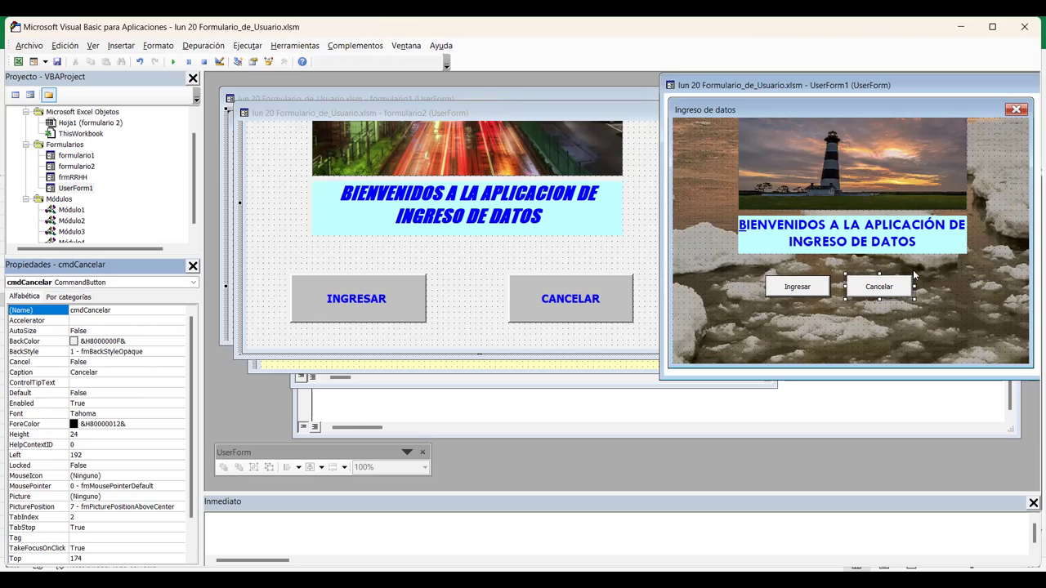
left_click(626, 248)
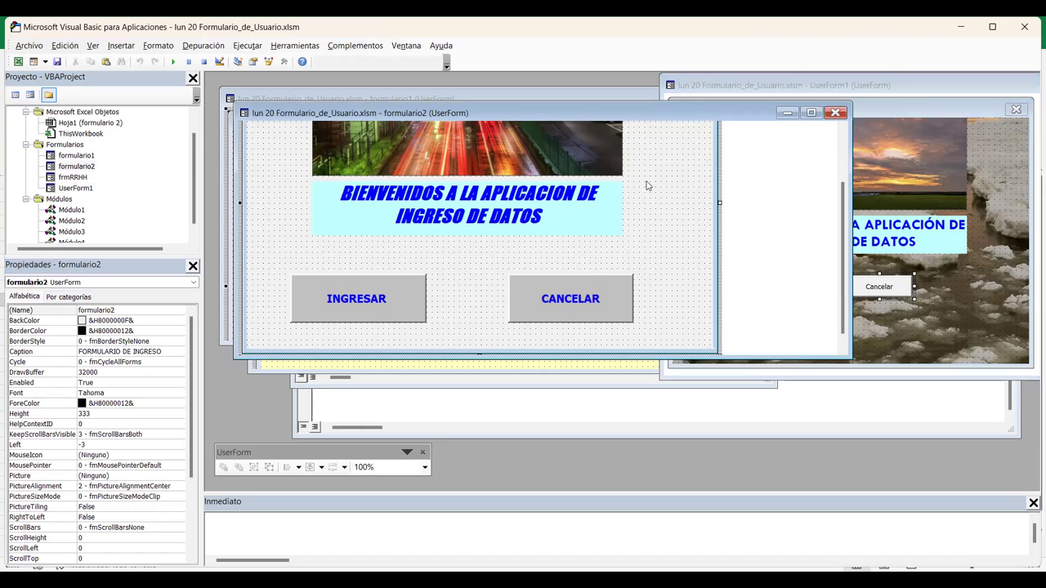
left_click(994, 165)
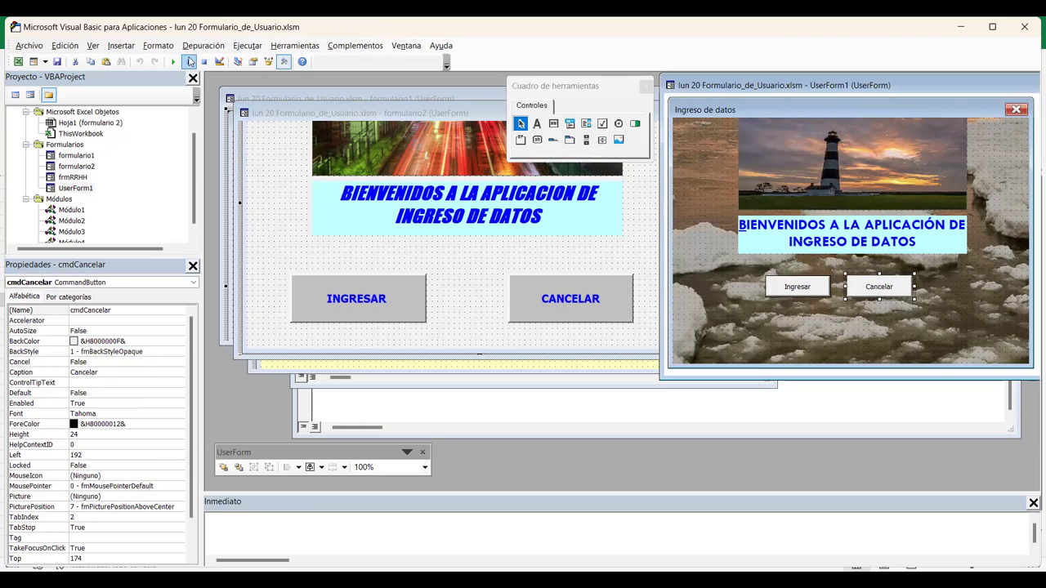
- Run the Ingreso de datos form, try its Cancelar and Ingresar buttons, then close it
left_click(173, 62)
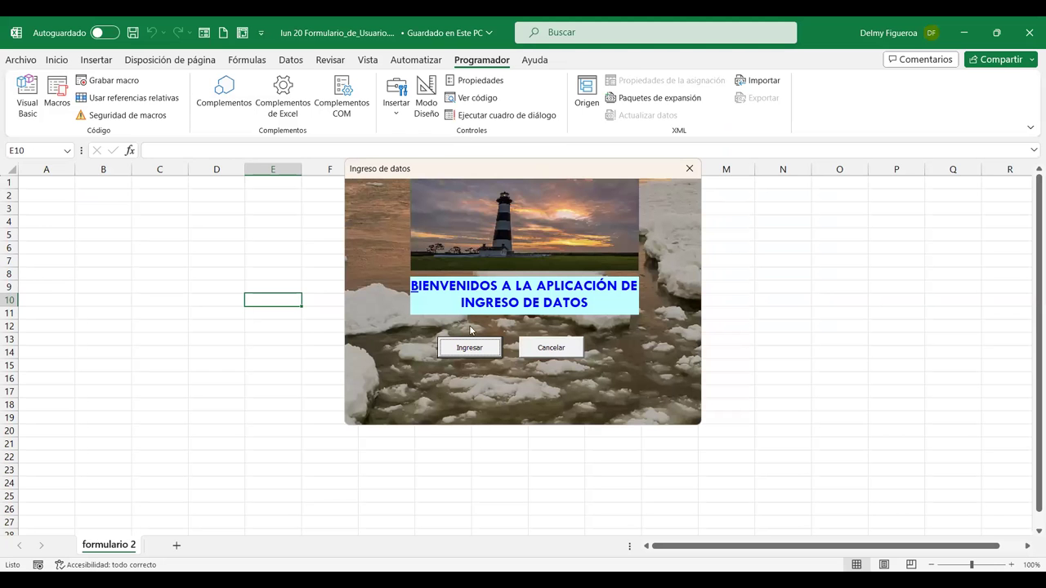
left_click(558, 351)
left_click(558, 351)
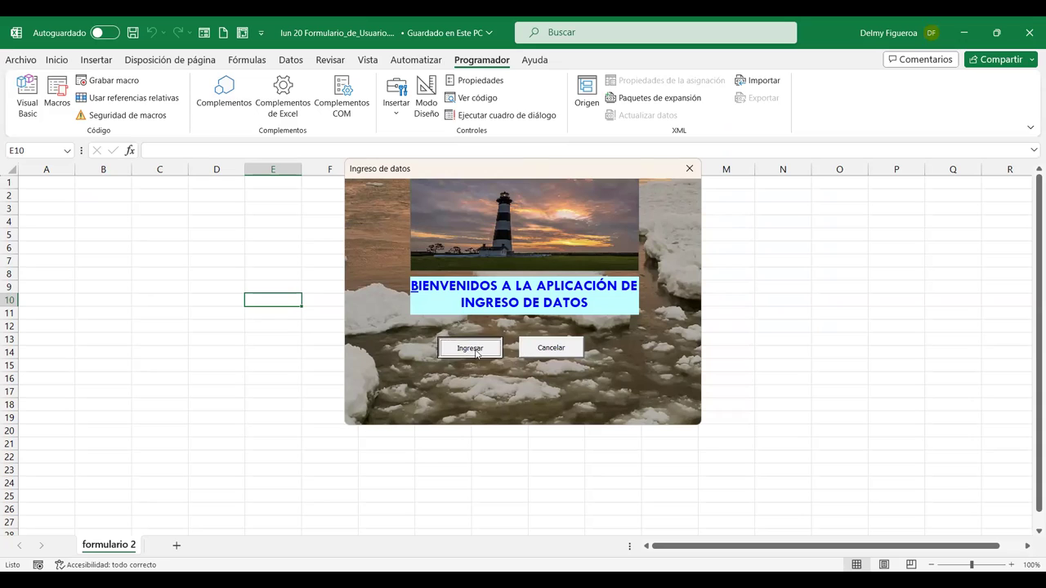
left_click(557, 352)
left_click(555, 353)
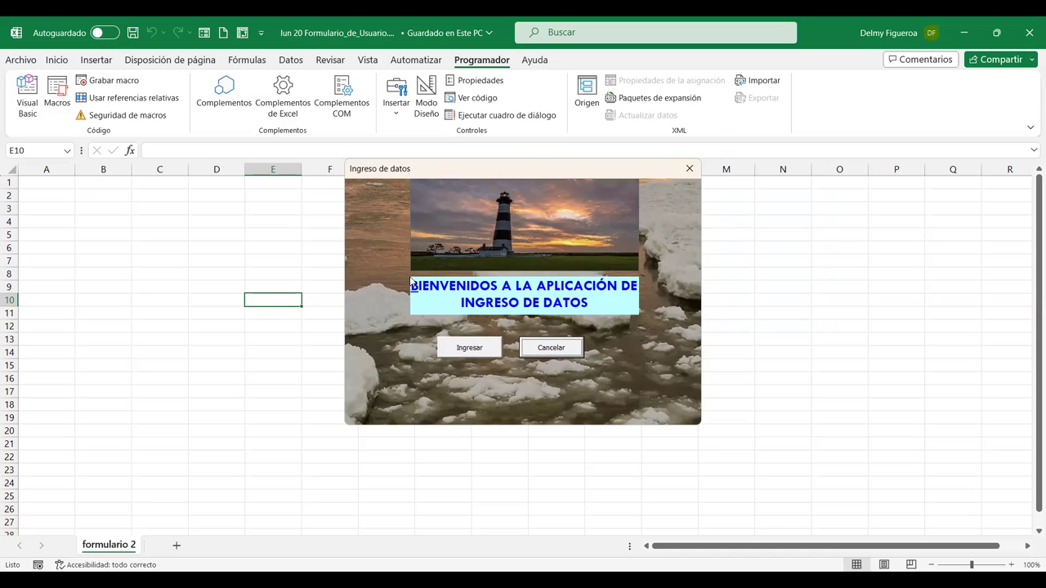
key("Tab")
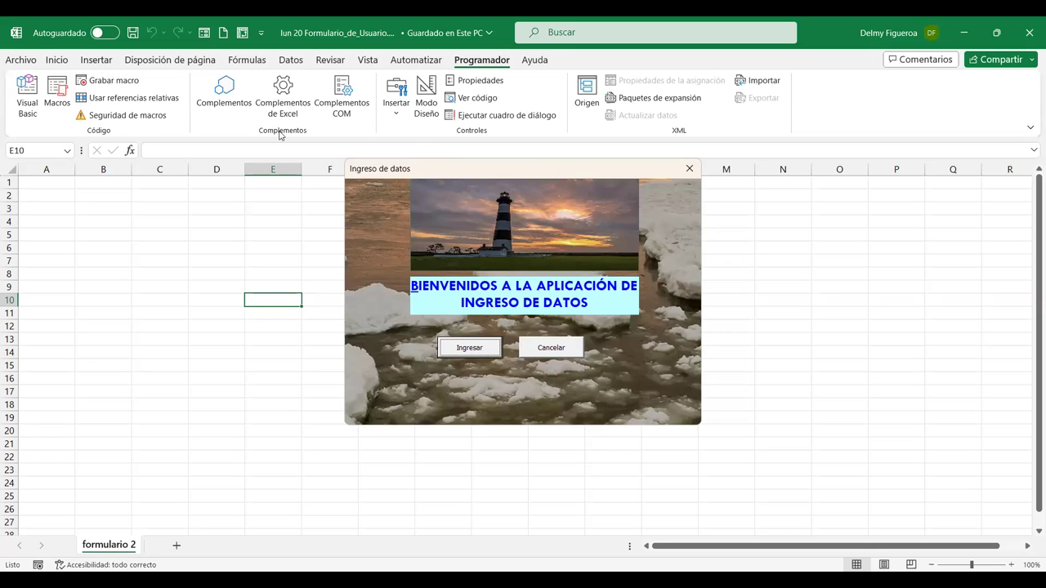
left_click(691, 169)
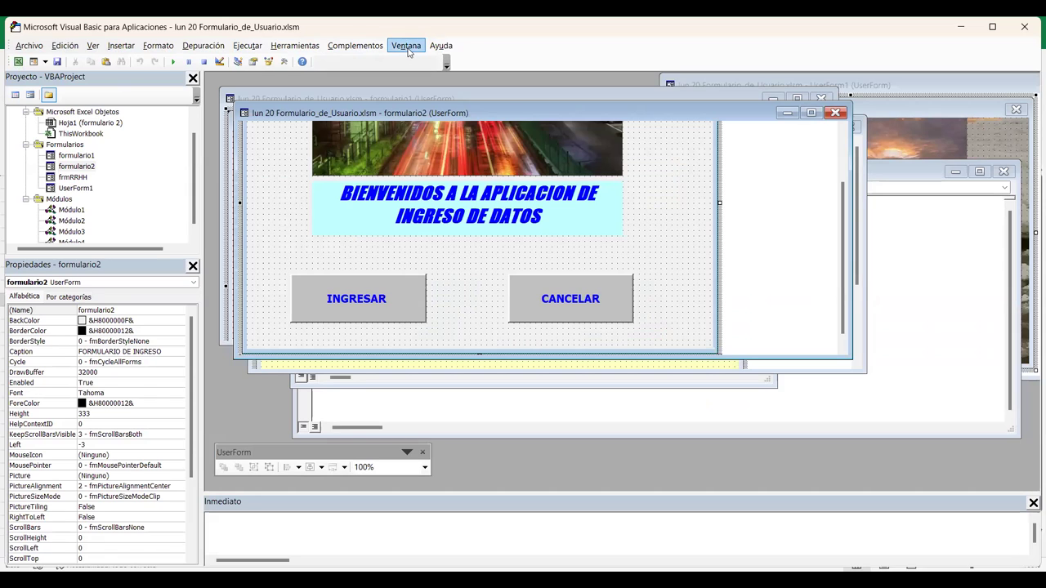
- Check the Ventana window list, view Módulo4's code, then bring UserForm1's design forward
left_click(407, 46)
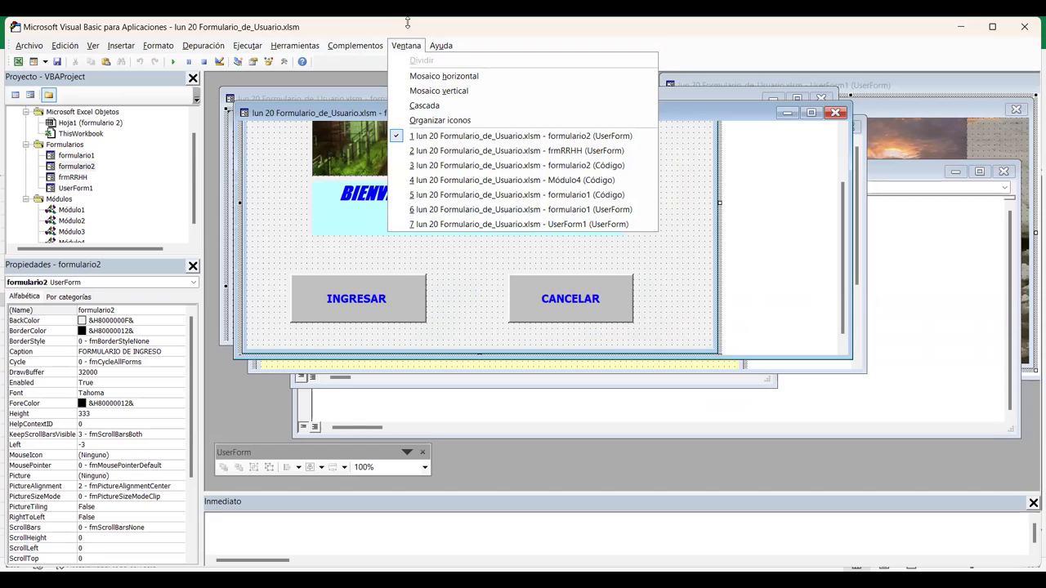
left_click(565, 40)
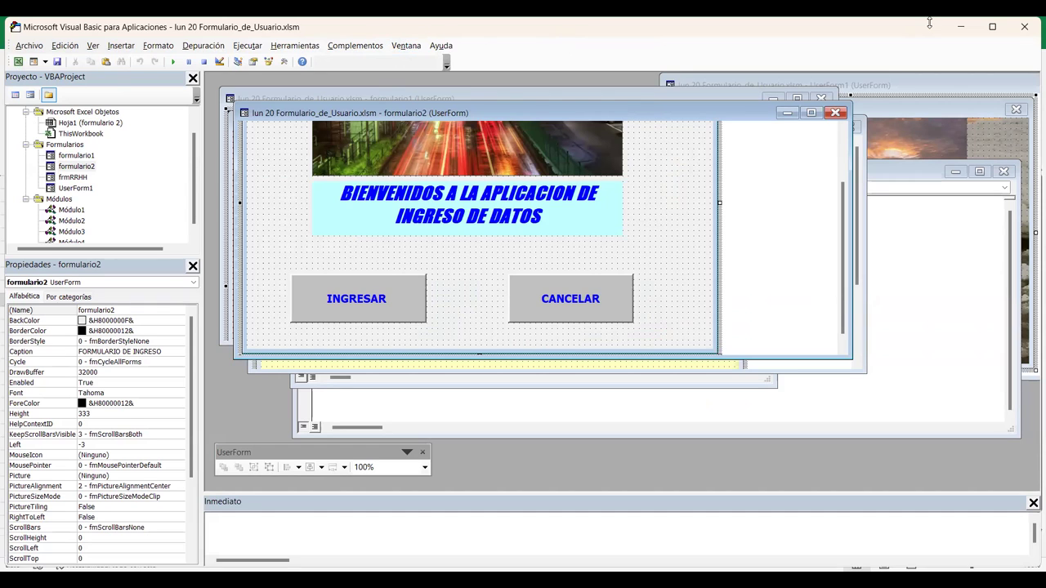
key("alt+n")
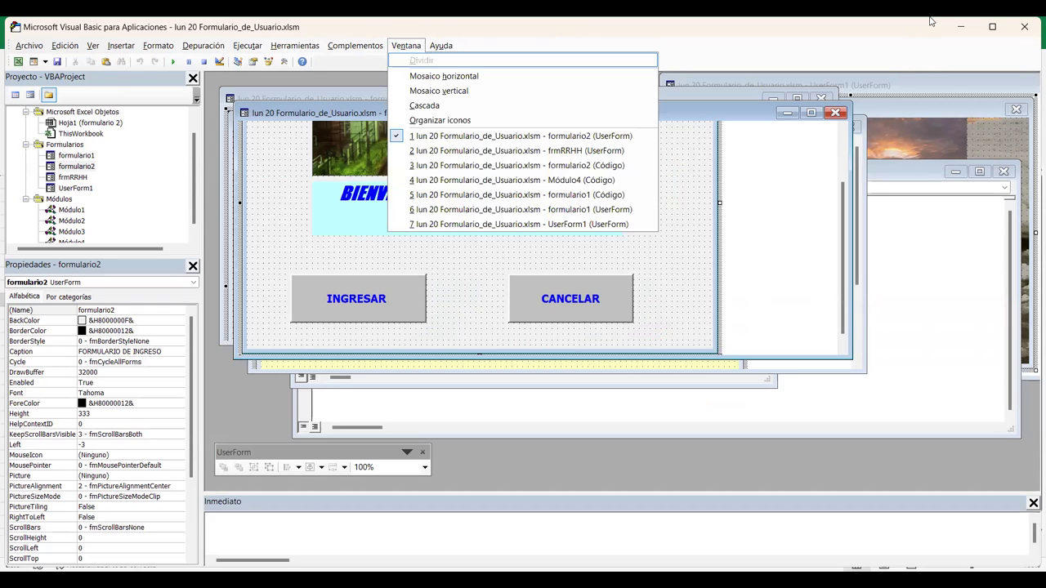
left_click(565, 31)
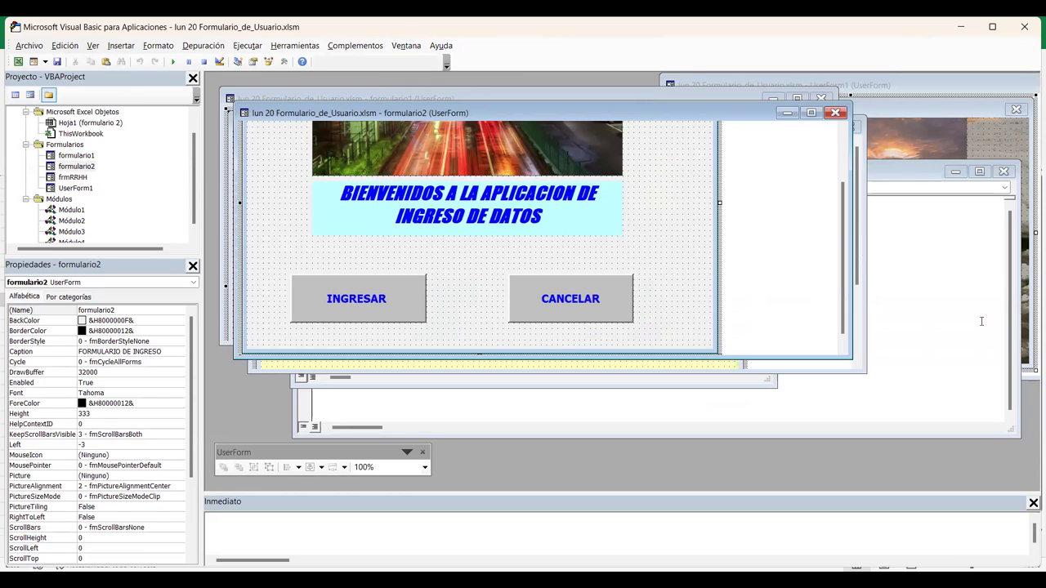
left_click(908, 193)
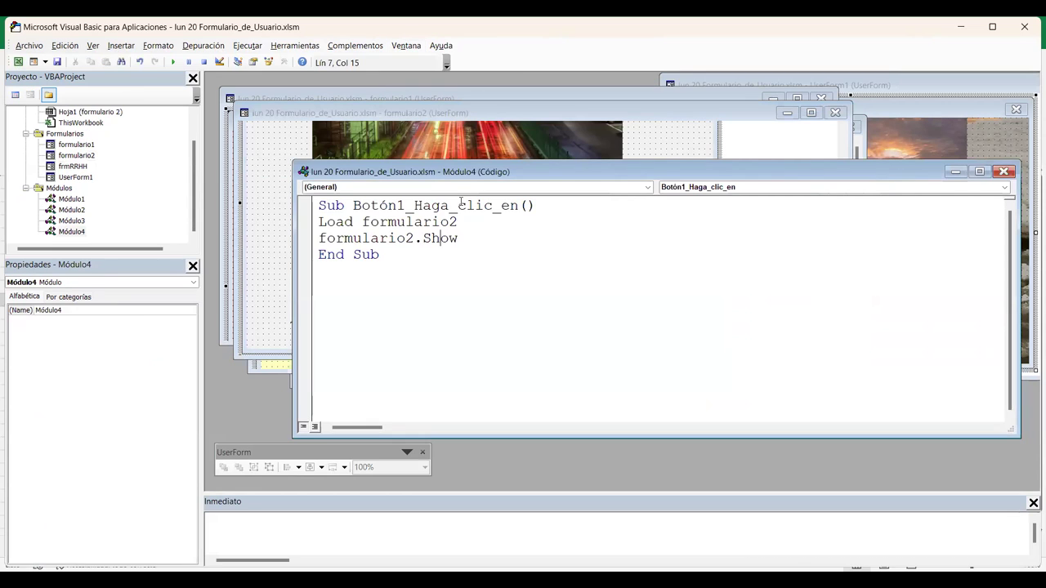
left_click(934, 113)
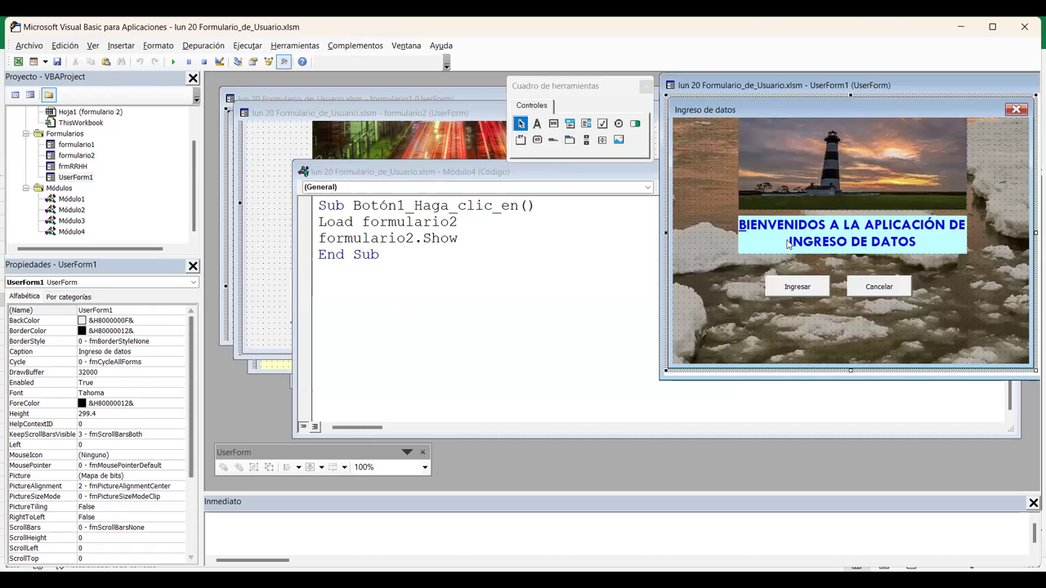
left_click(850, 237)
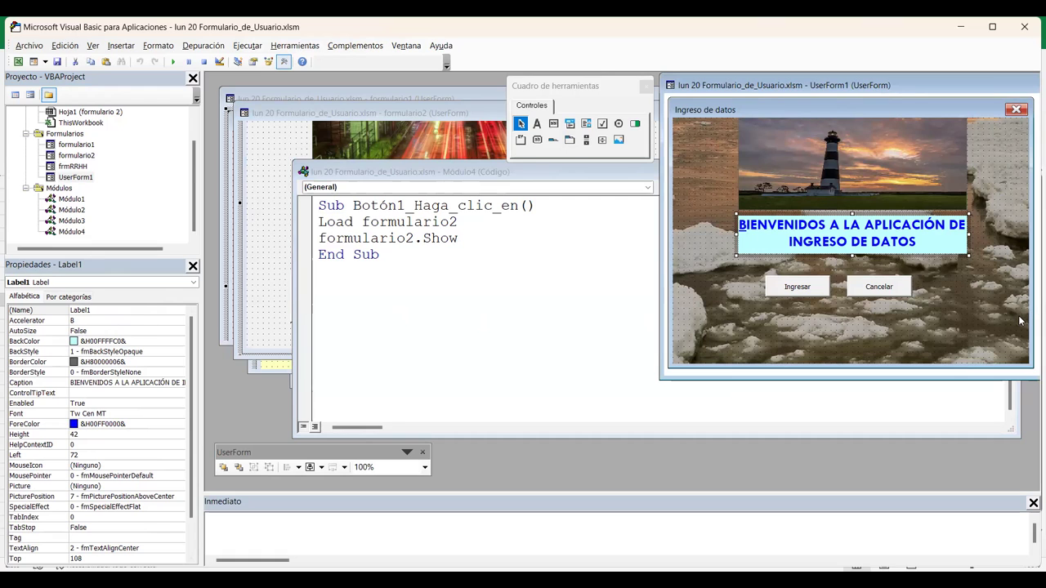
left_click(821, 338)
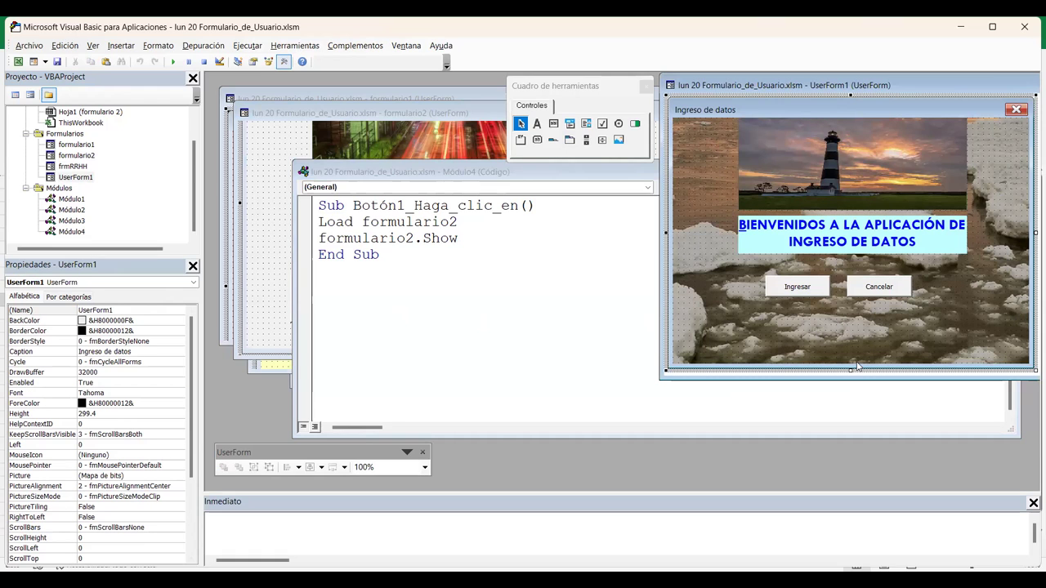
left_click(827, 284)
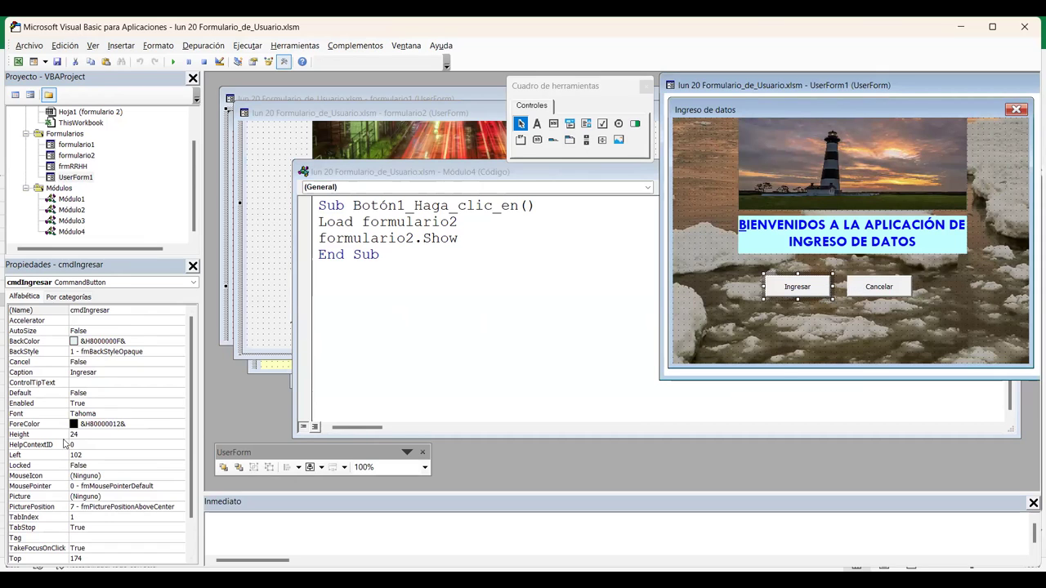
scroll(77, 486, "down", 2)
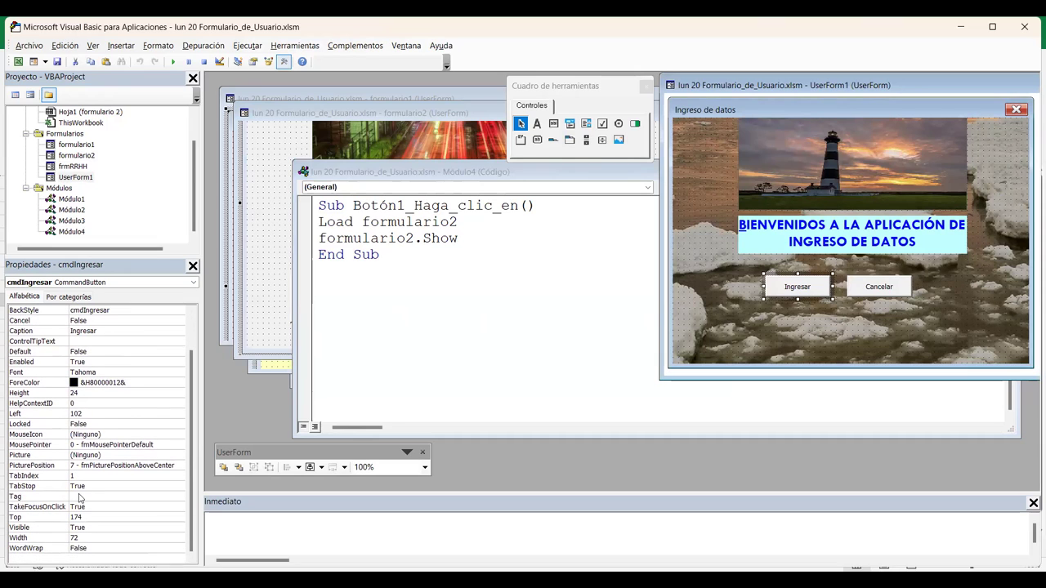
left_click(83, 539)
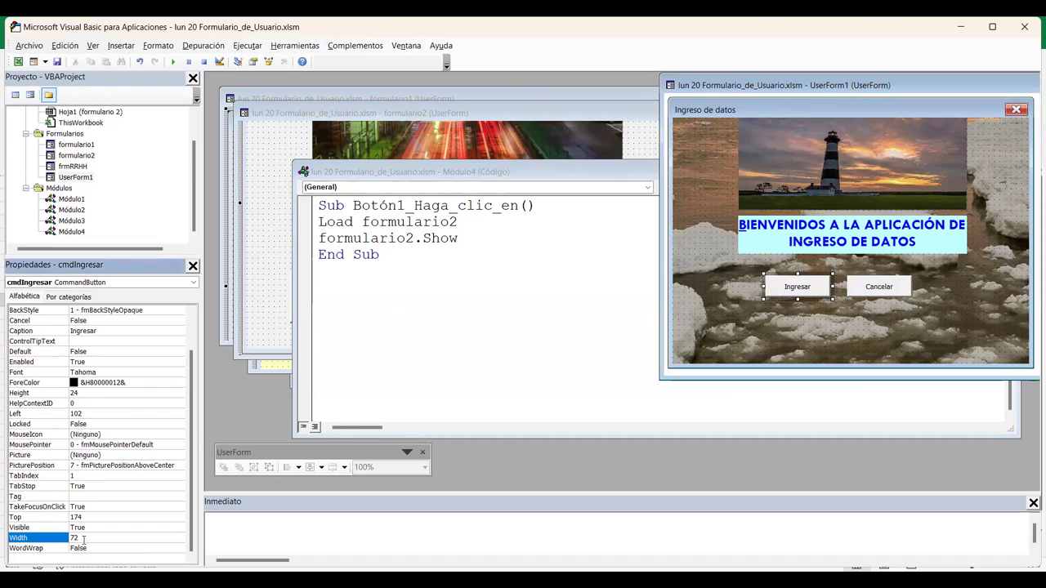
double_click(48, 529)
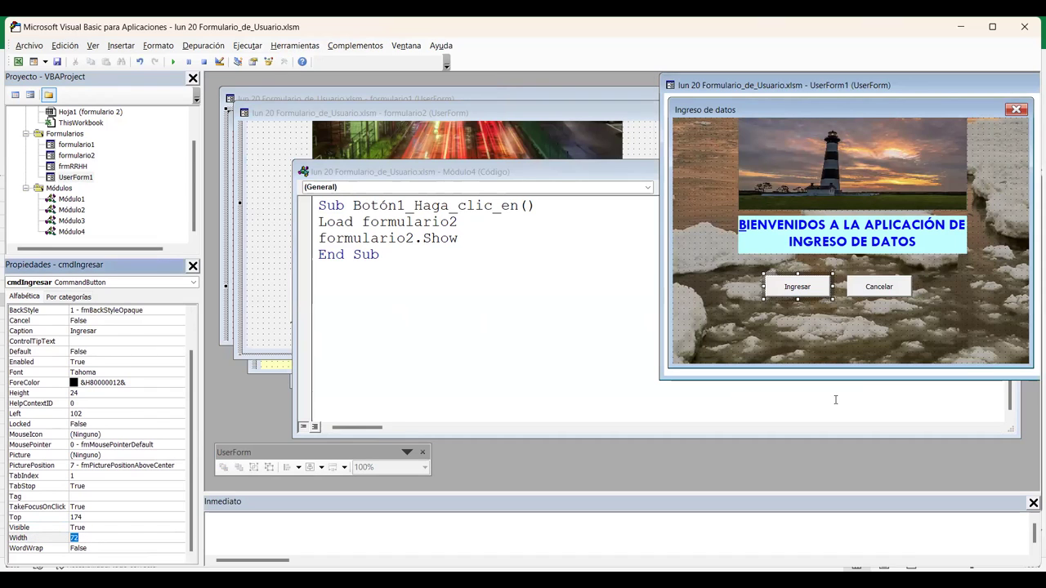
left_click(597, 116)
- Inspect Height and Width of formulario2's INGRESAR and CANCELAR buttons, then select UserForm1's Ingresar button
left_click(349, 303)
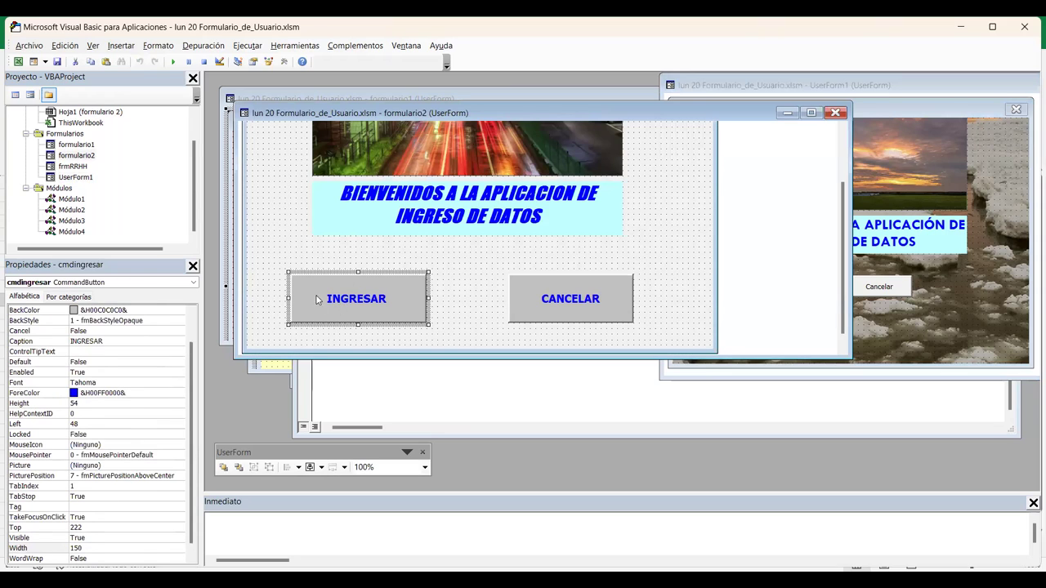
scroll(65, 487, "down", 1)
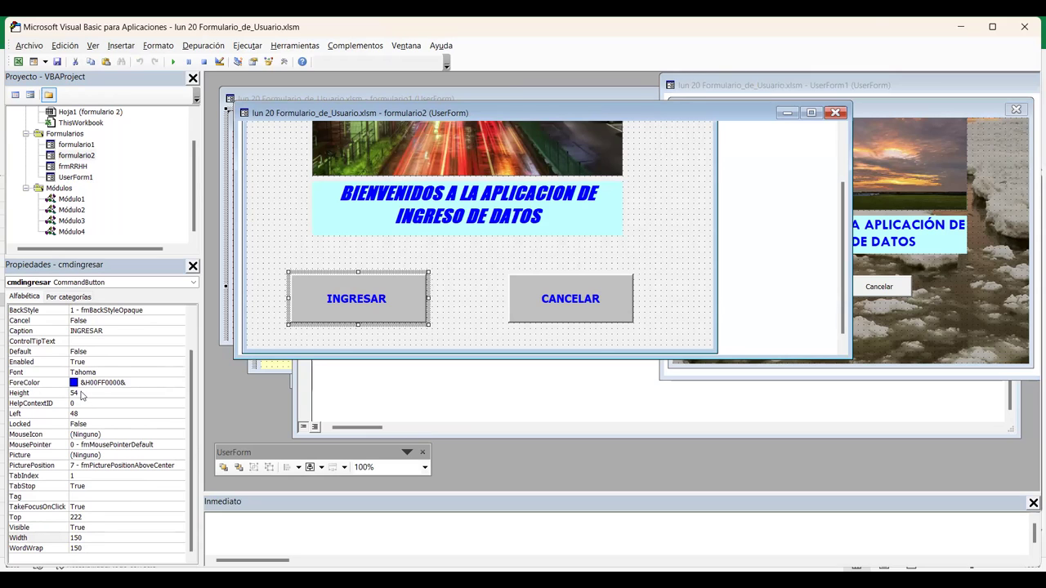
left_click(601, 286)
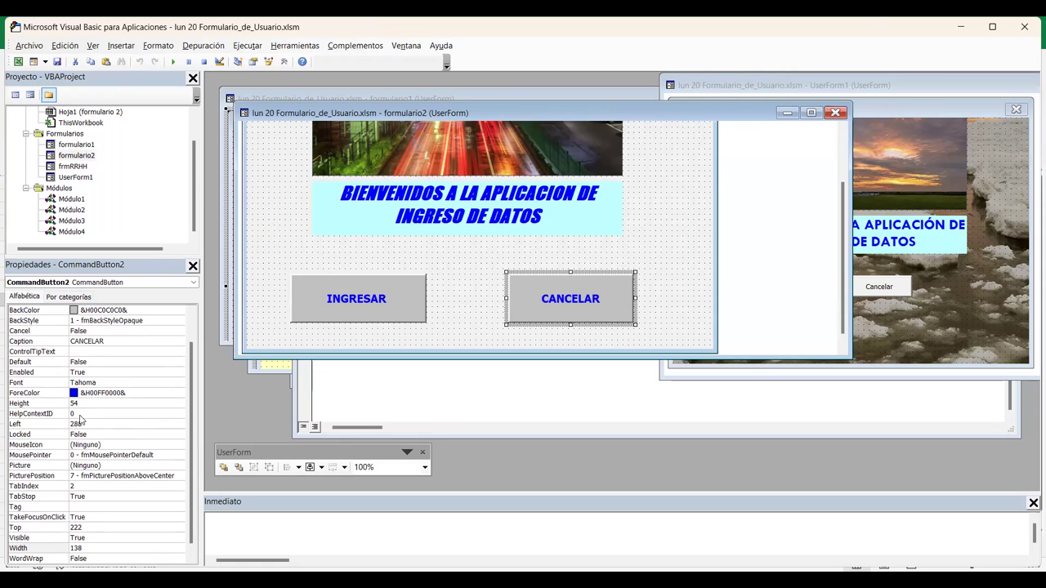
scroll(80, 419, "down", 1)
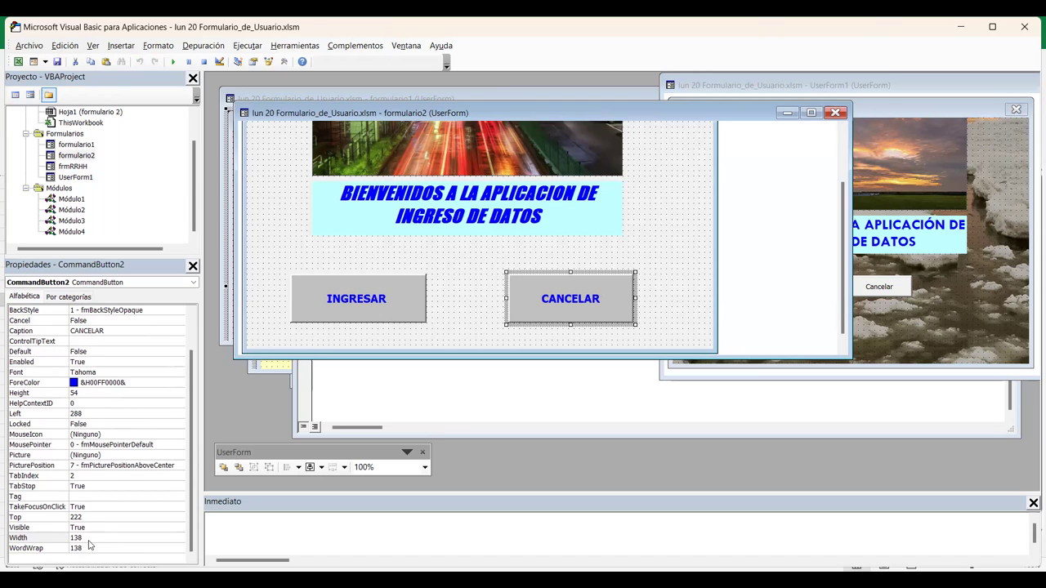
left_click(950, 299)
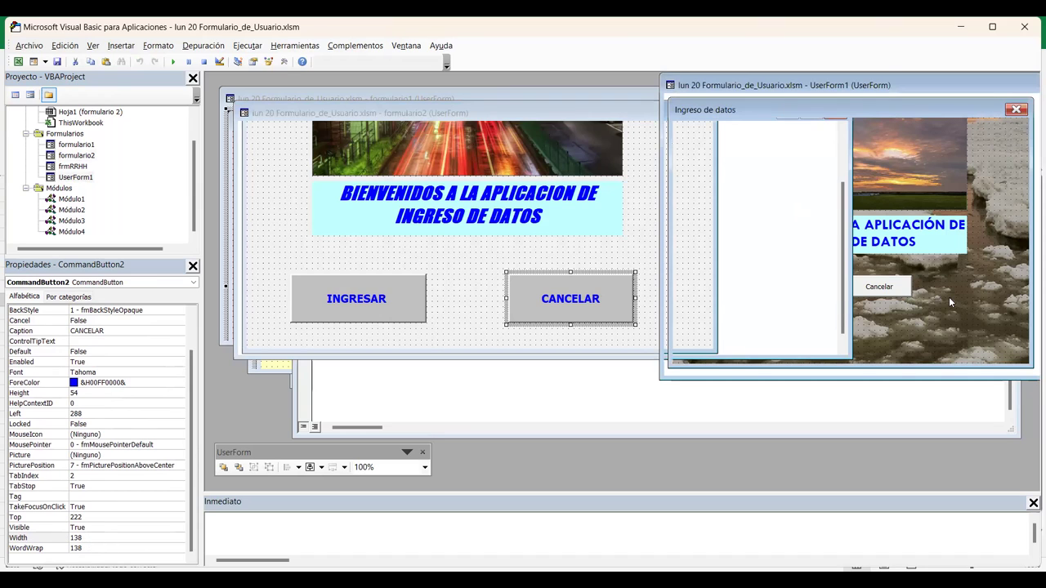
left_click(787, 293)
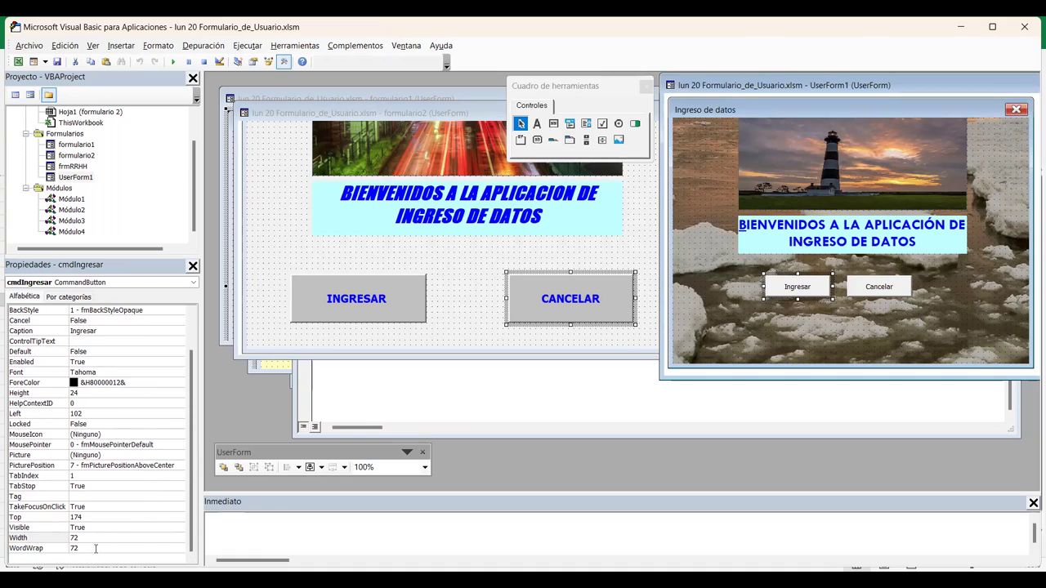
- Make the Ingresar button 100 wide and 40 tall, and shift Cancelar to Left 228, Top 180
left_click(95, 548)
left_click(95, 539)
left_click(96, 539)
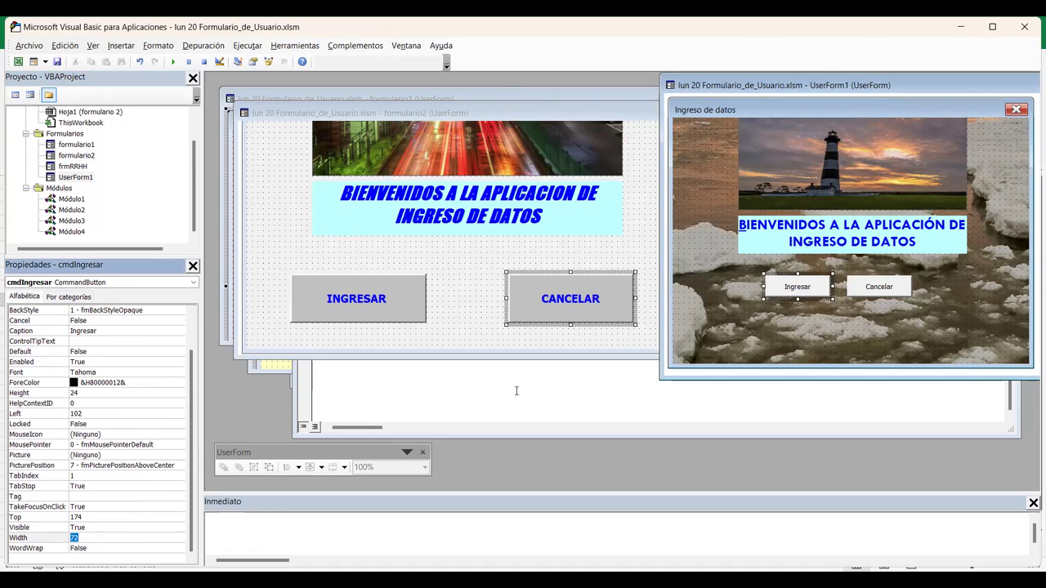
type("100")
key("Return")
scroll(127, 411, "up", 2)
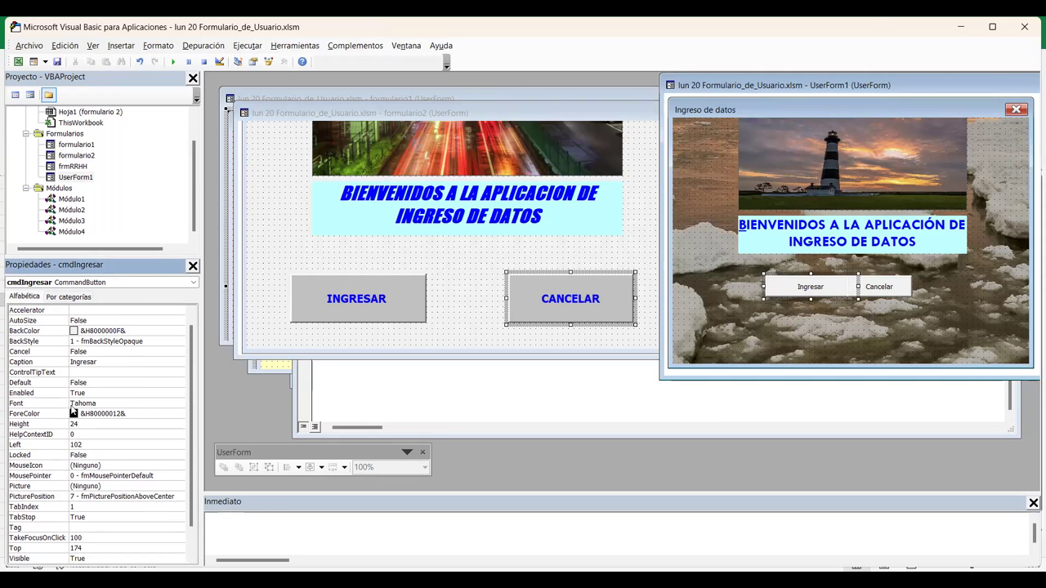
scroll(72, 411, "up", 1)
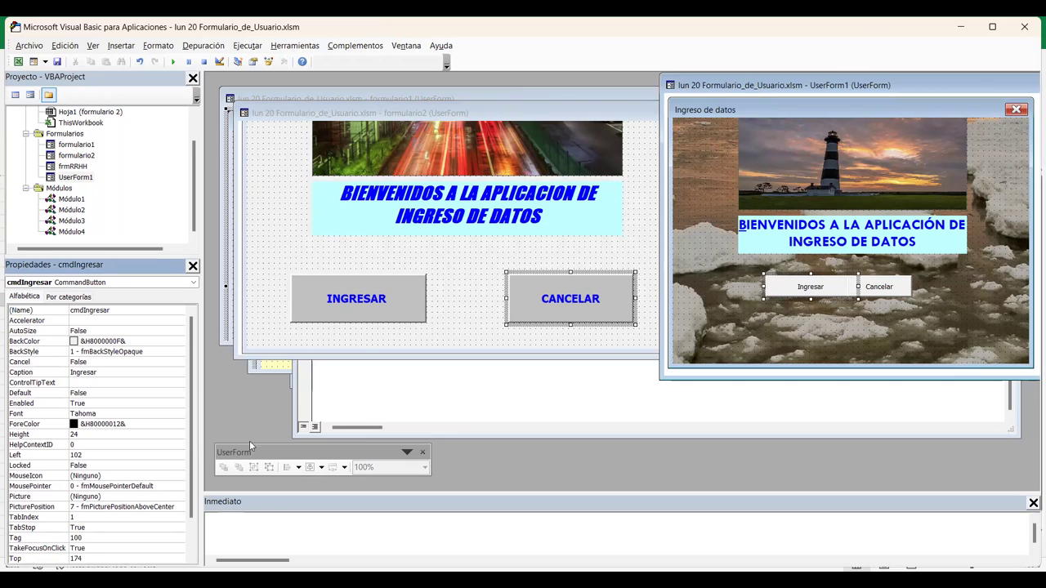
left_click(88, 436)
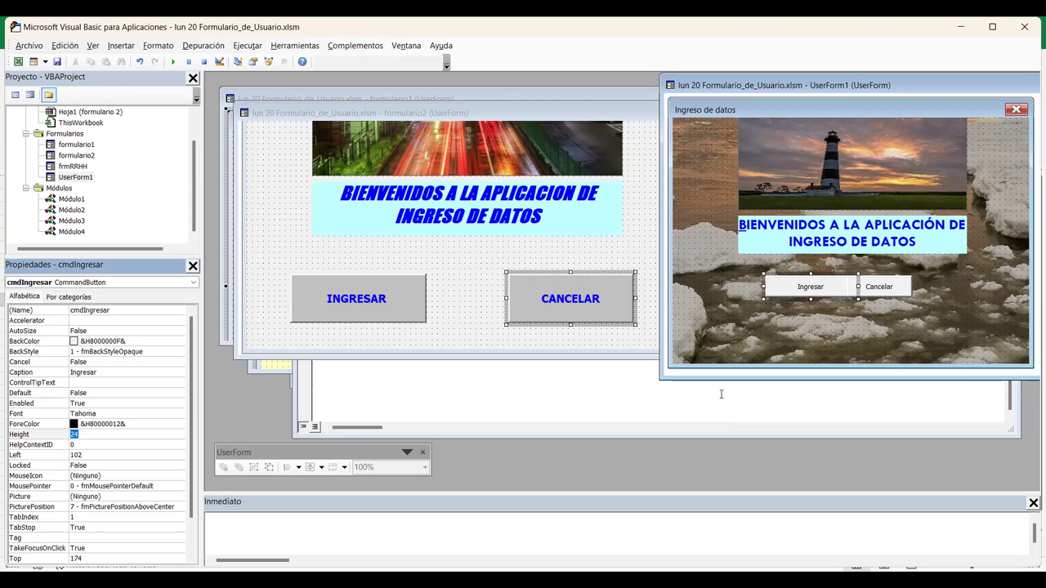
type("80")
key("Return")
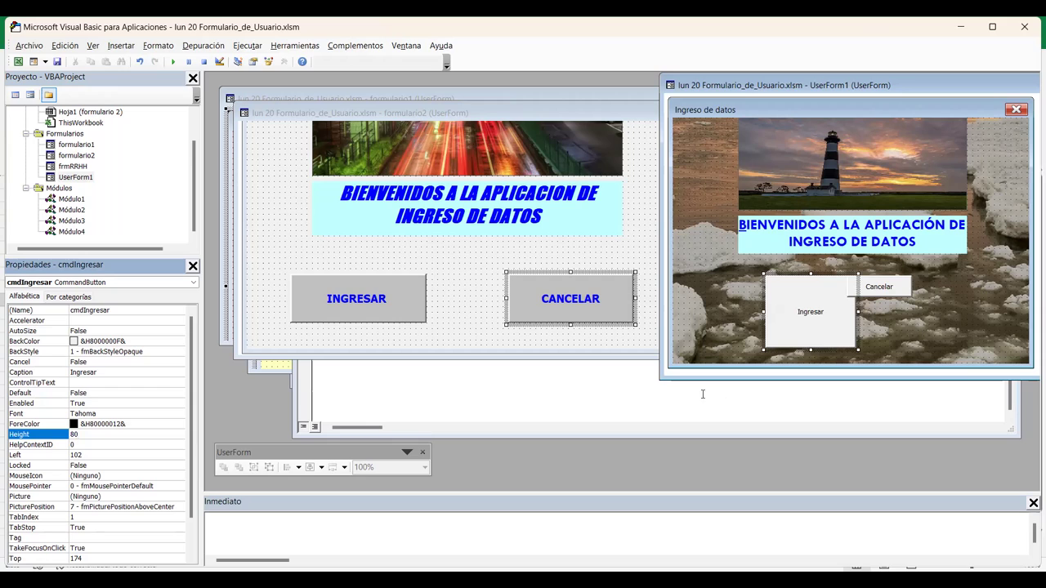
left_click(96, 435)
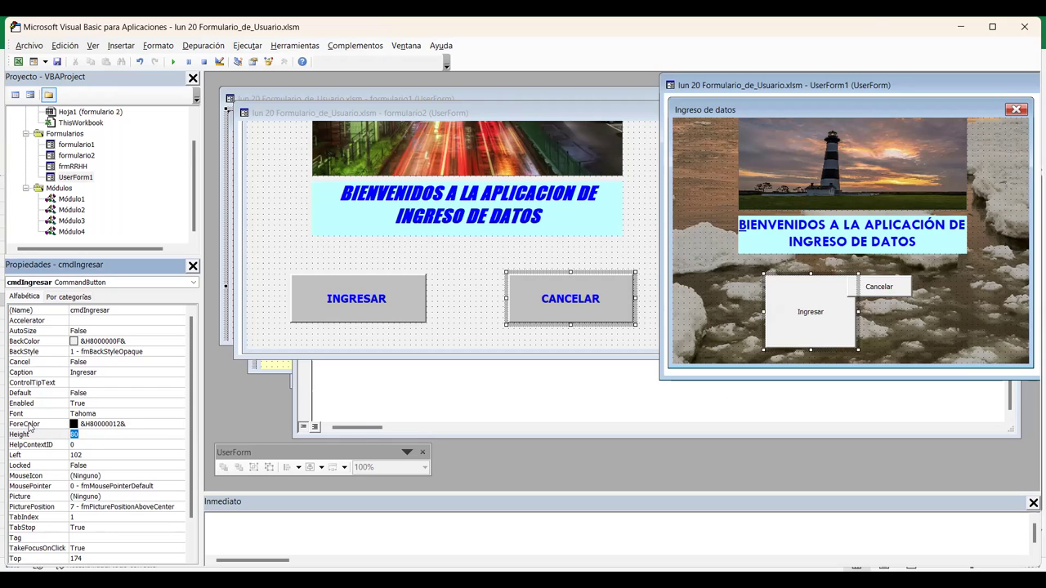
type("40")
key("Return")
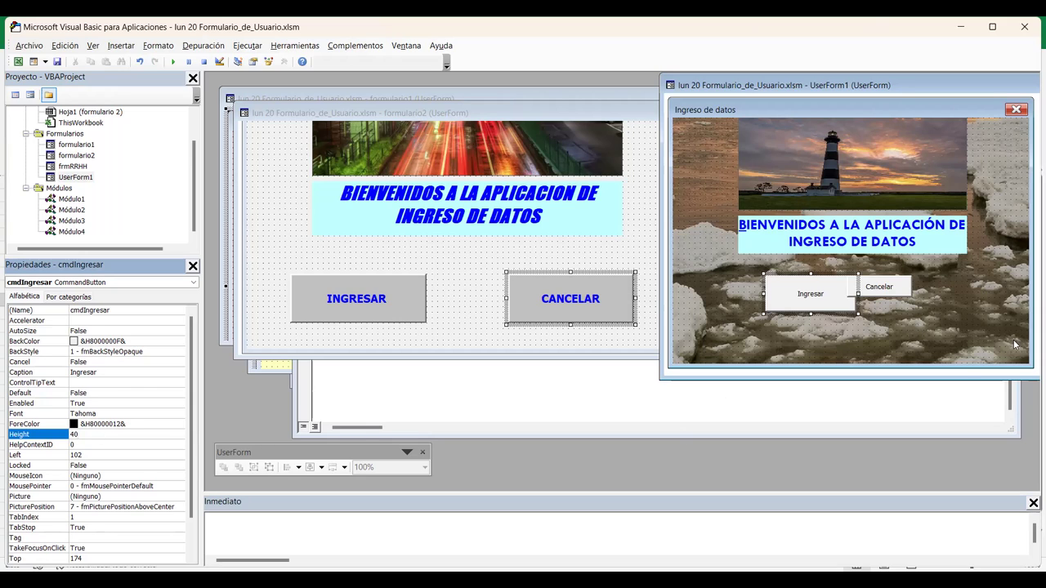
left_click_drag(899, 284, 918, 289)
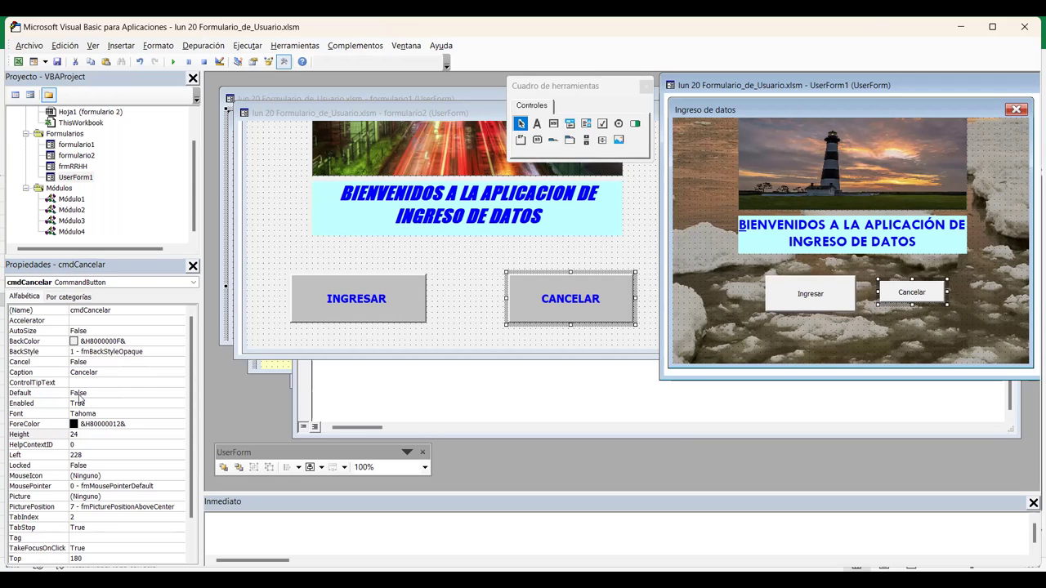
- Size Cancelar to height 40 and width 100, then drag it level beside Ingresar
double_click(101, 435)
type("40")
key("Return")
scroll(92, 464, "down", 2)
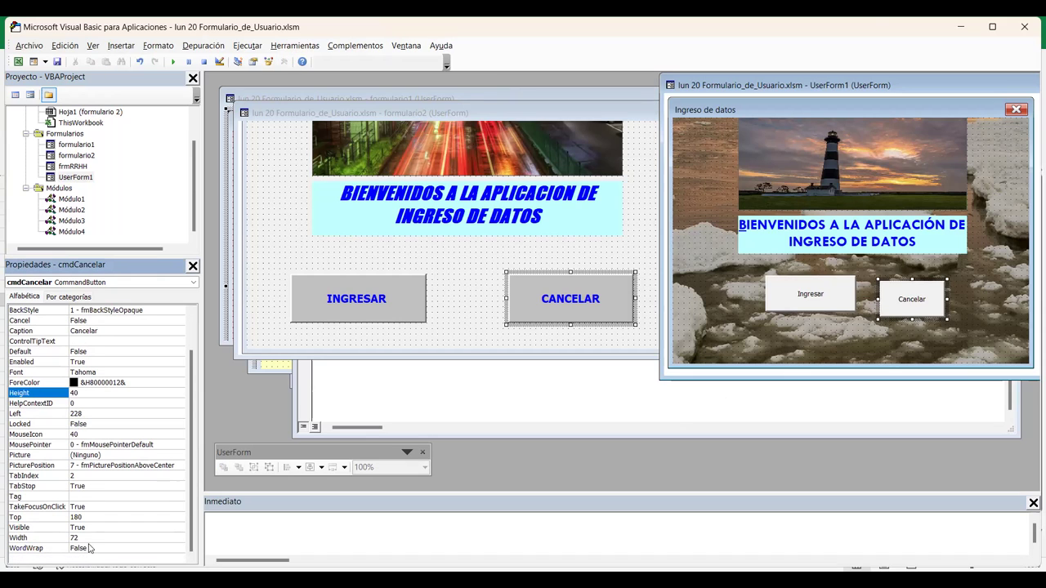
left_click(91, 538)
double_click(92, 537)
type("100")
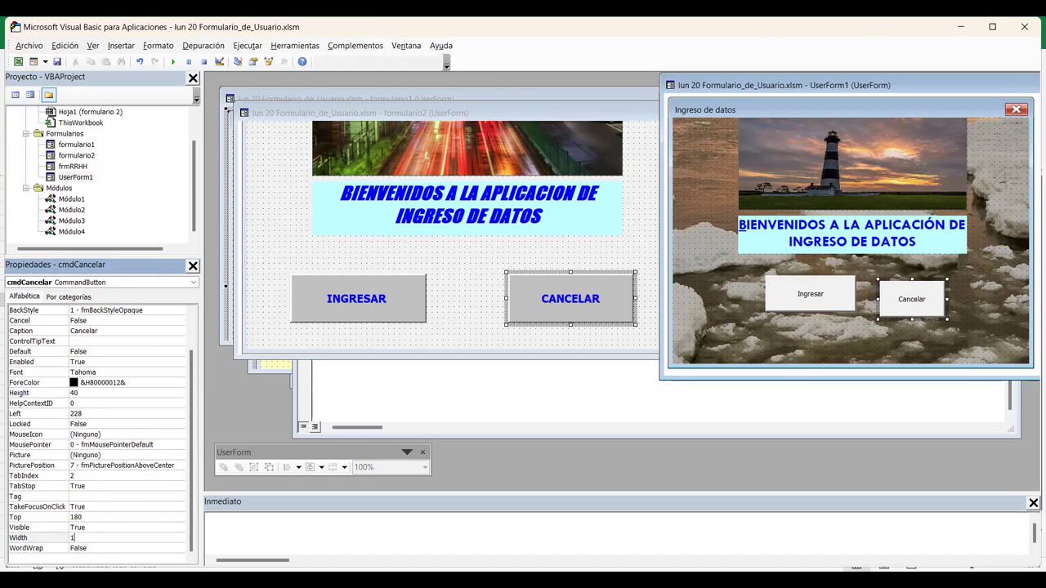
key("Return")
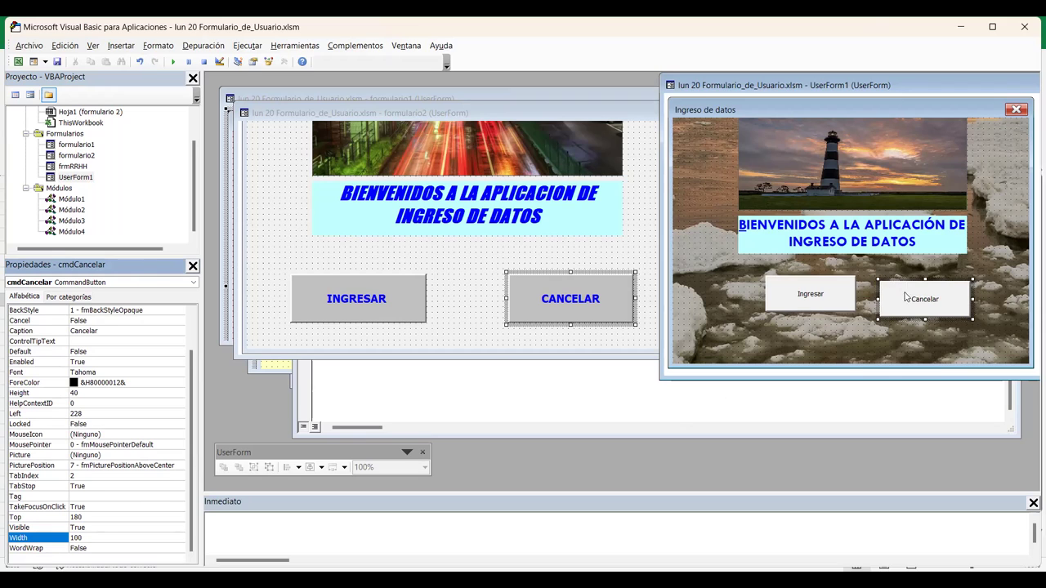
left_click(902, 292)
left_click_drag(892, 292, 877, 287)
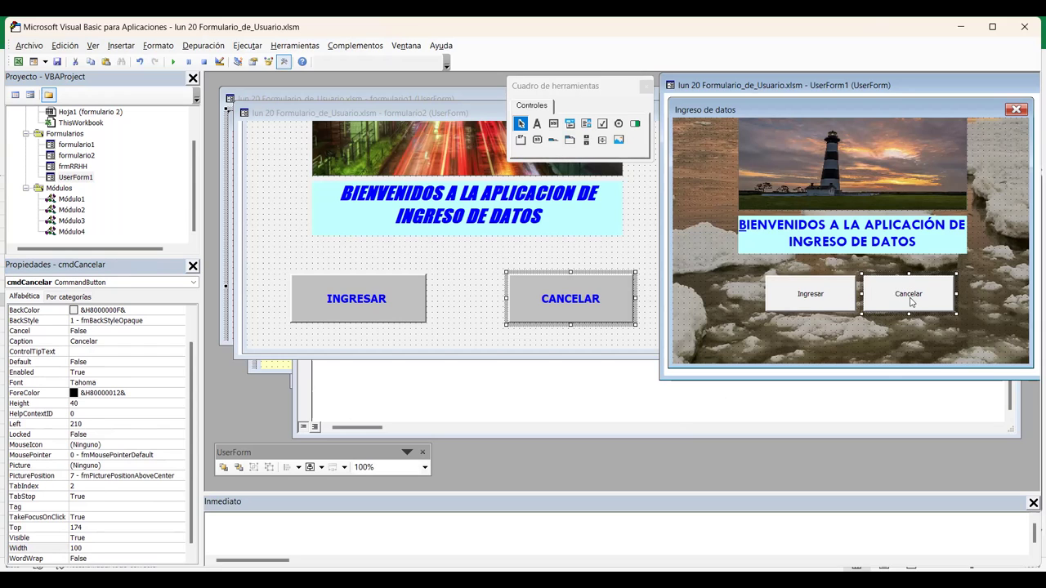
- Set the Cancelar button's font to Tahoma size 12
scroll(123, 399, "up", 1)
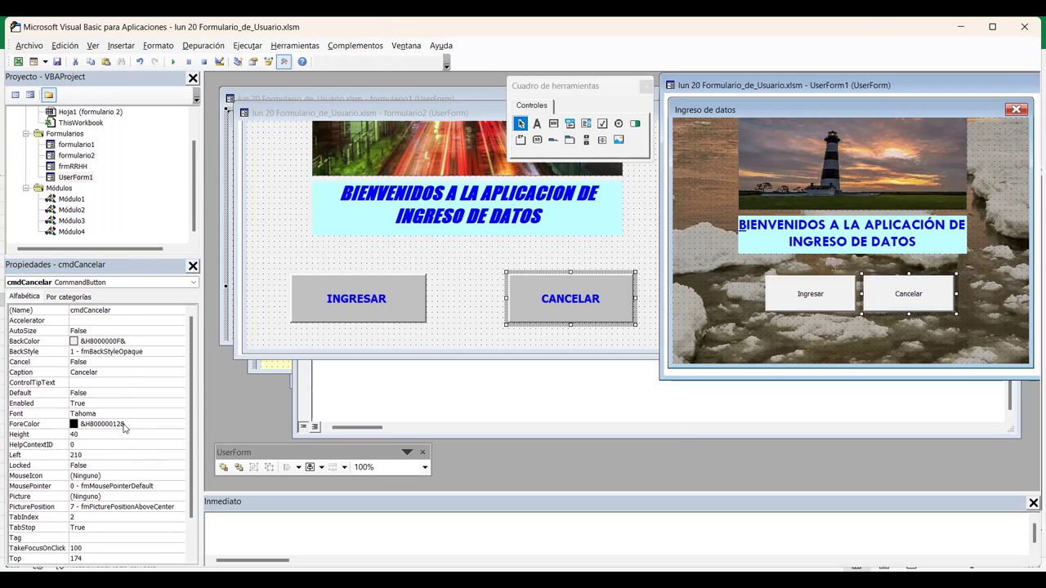
scroll(124, 428, "down", 2)
scroll(124, 427, "down", 1)
scroll(125, 428, "down", 1)
scroll(124, 427, "up", 3)
scroll(125, 427, "up", 1)
left_click(112, 414)
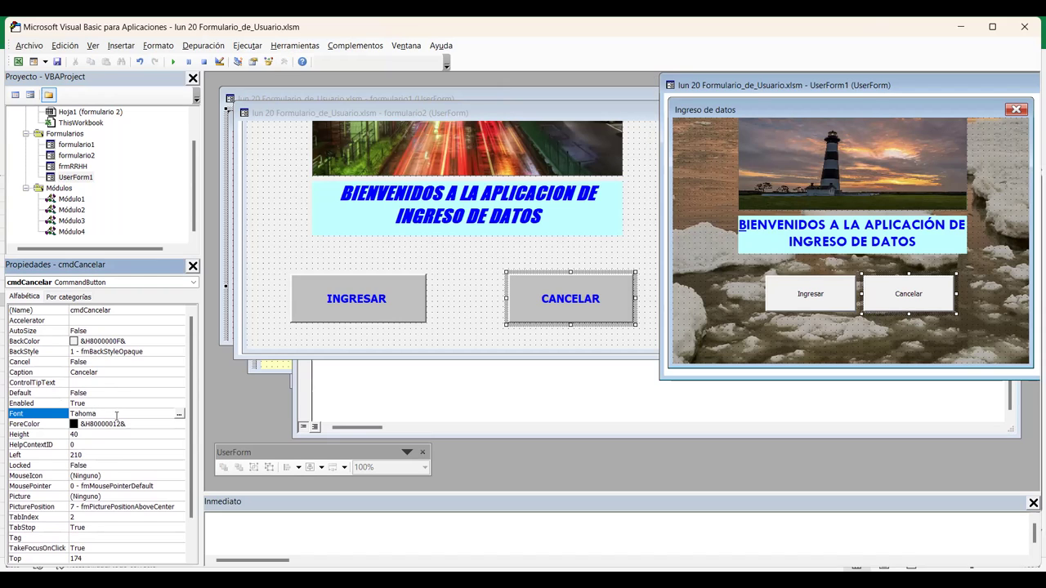
left_click(179, 416)
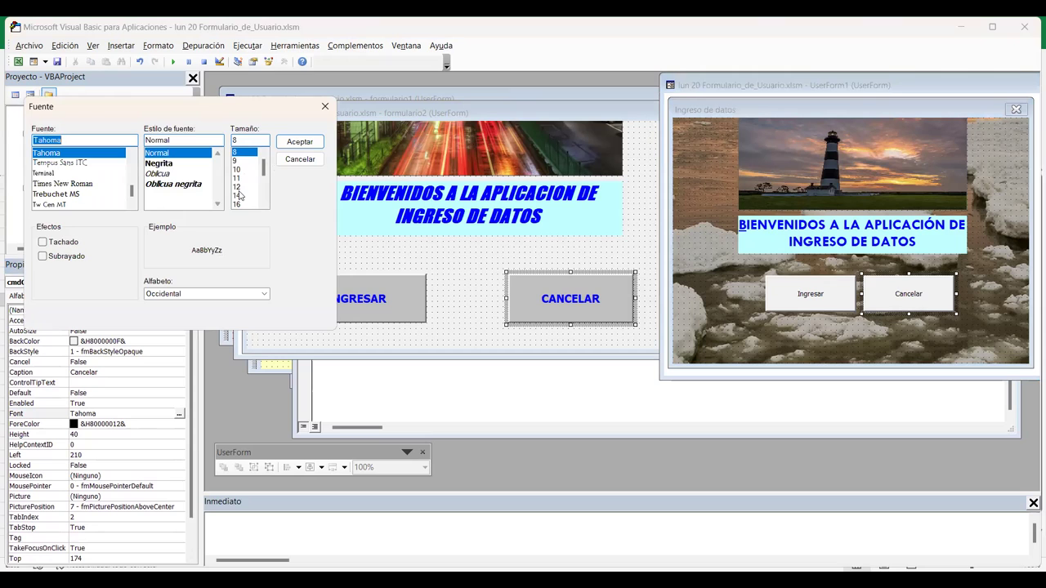
left_click(240, 187)
left_click(299, 142)
- Give the Ingresar button the same size-12 Tahoma font
left_click(811, 297)
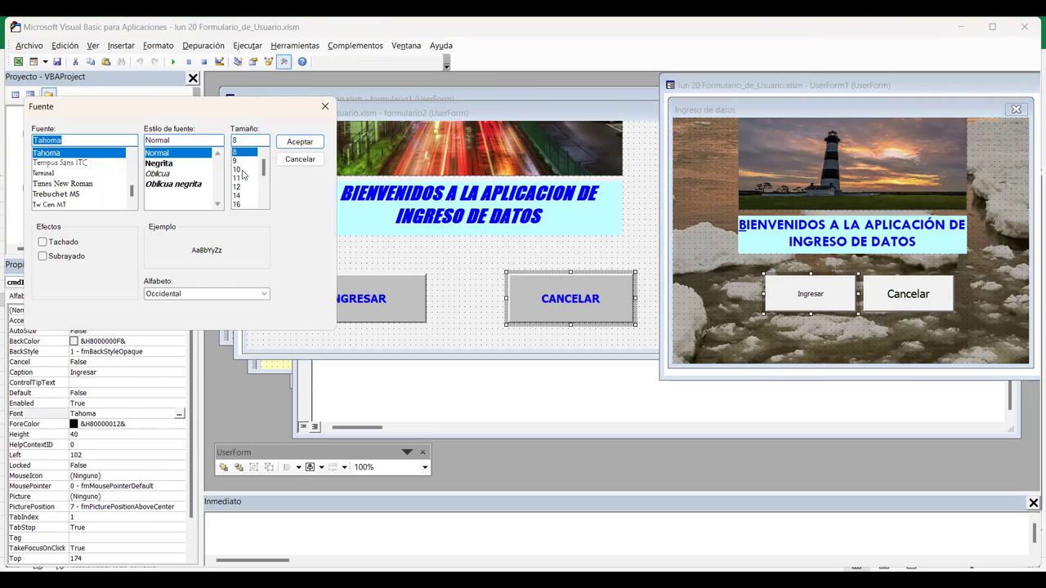
left_click(237, 186)
left_click(301, 142)
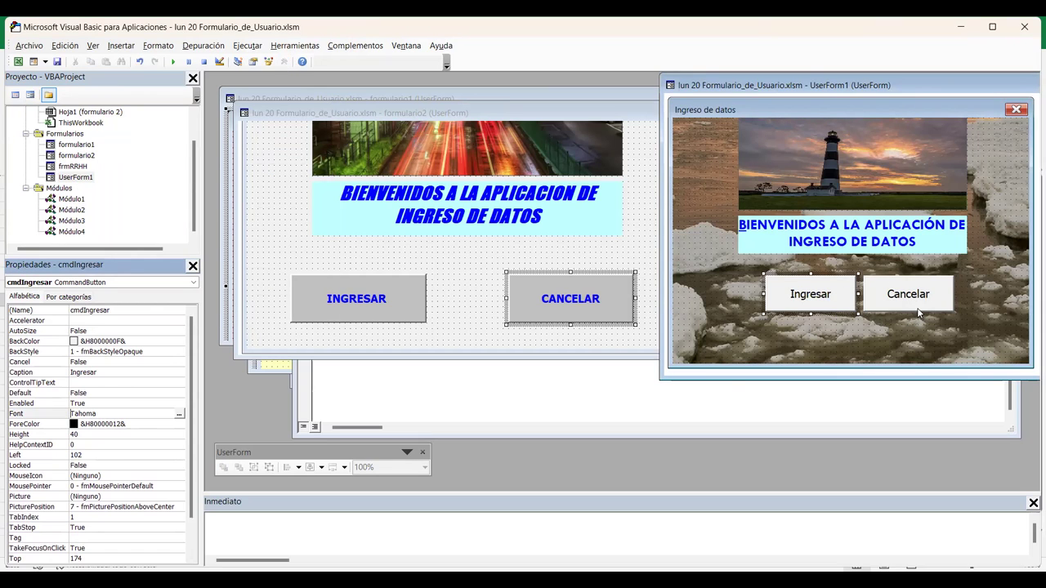
- Nudge the lighthouse picture and title down, shorten the form to height 268.8, and run it
left_click(866, 344)
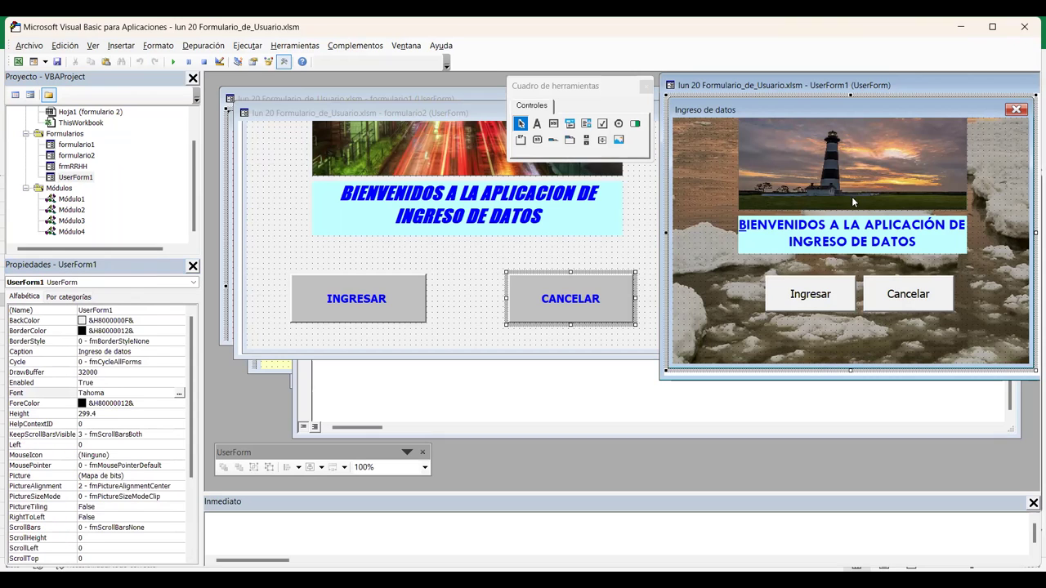
left_click(862, 162)
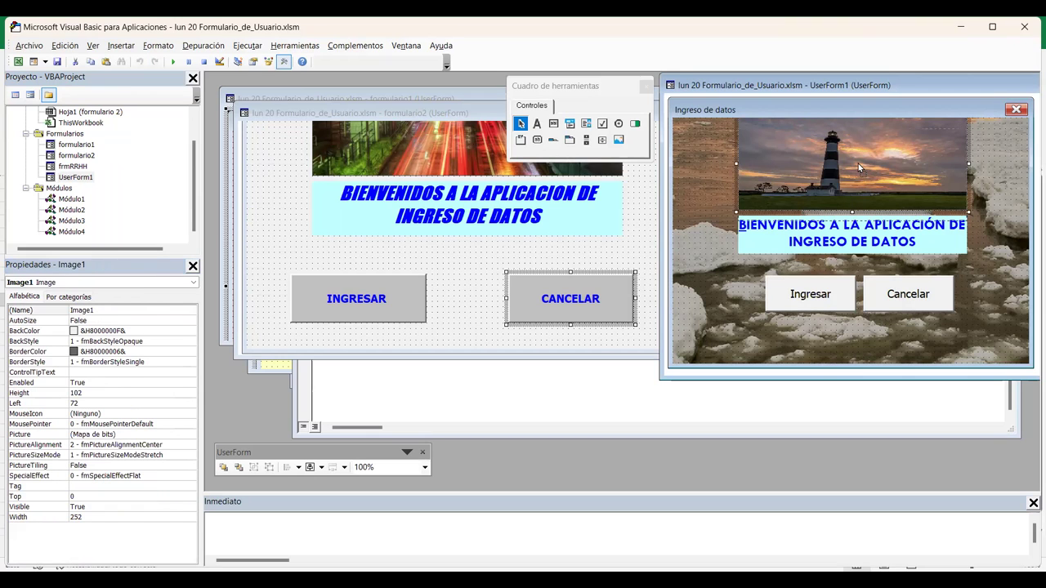
left_click_drag(858, 163, 858, 174)
left_click(849, 245)
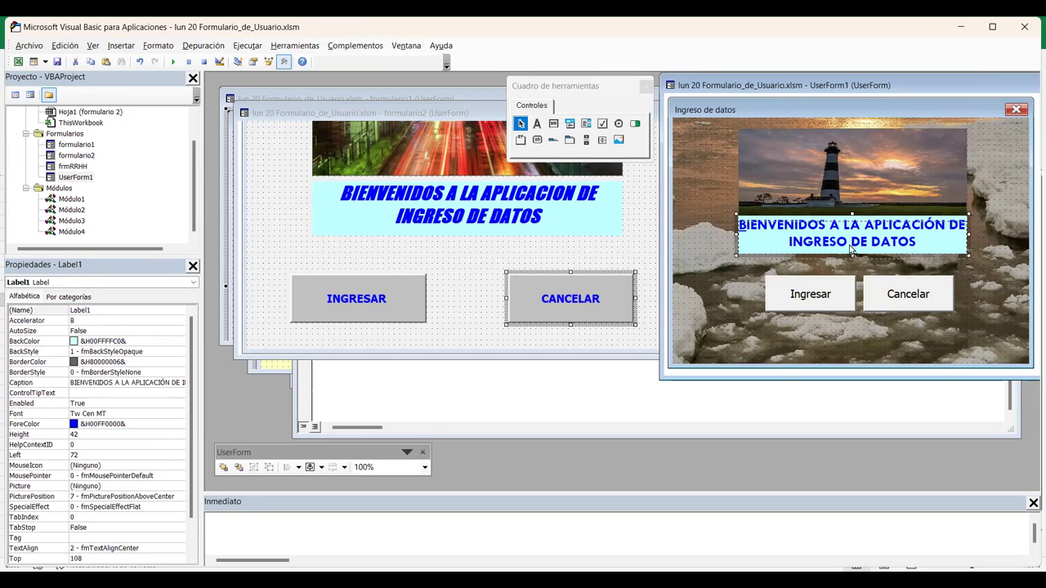
left_click_drag(850, 253, 849, 264)
left_click(851, 340)
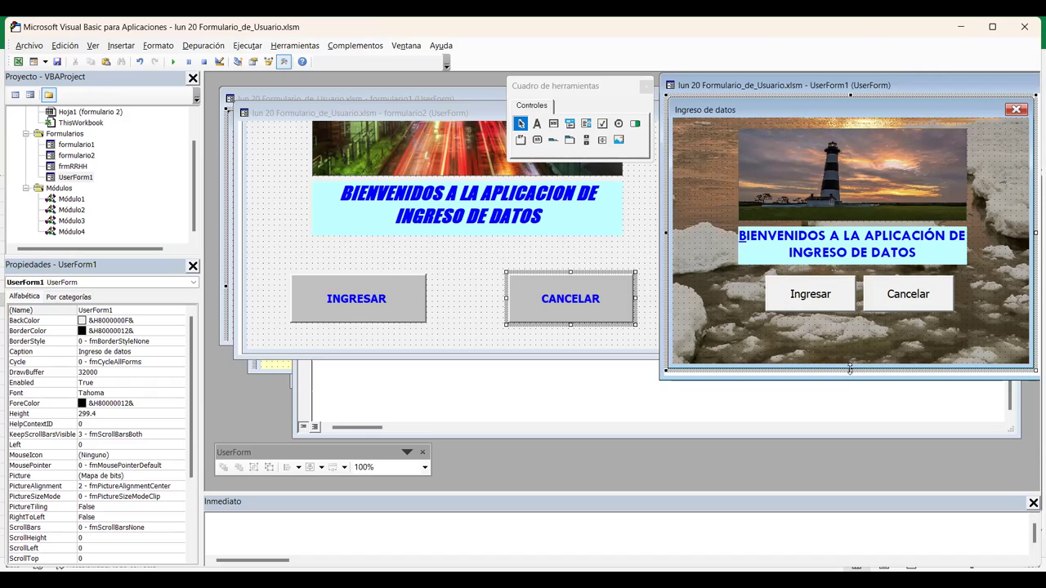
left_click_drag(850, 369, 850, 341)
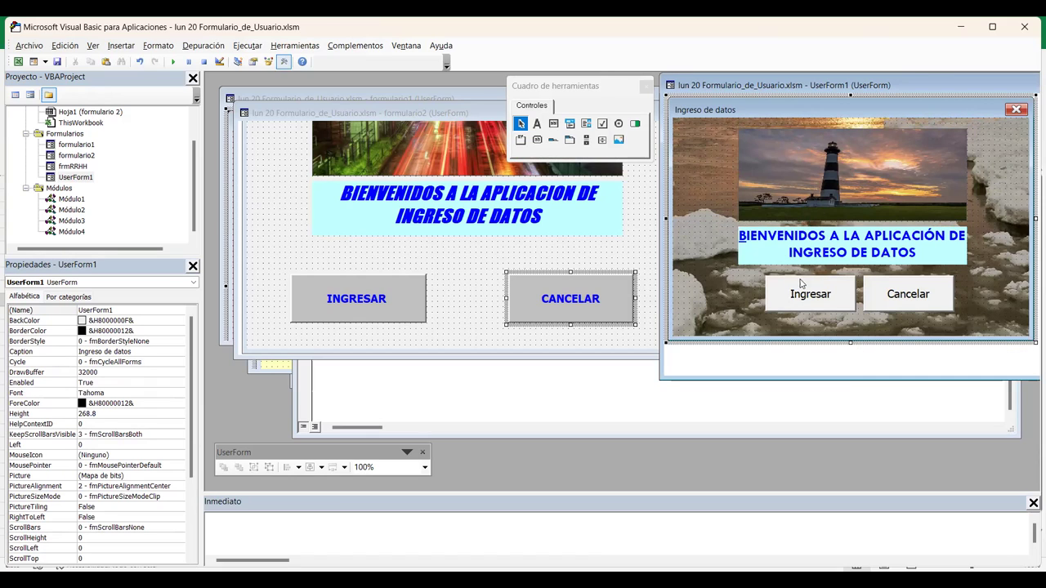
left_click(173, 63)
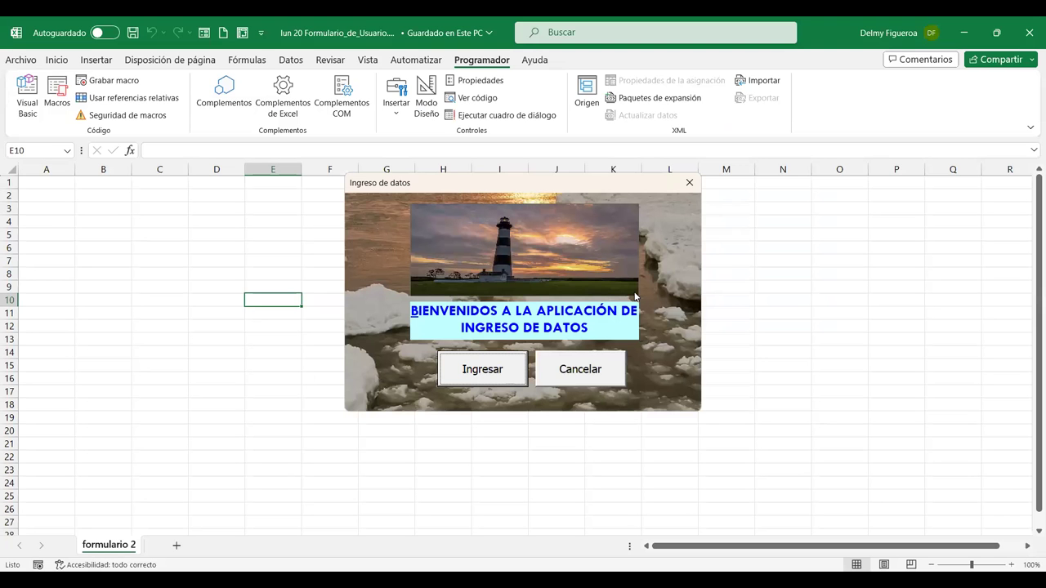
left_click(594, 373)
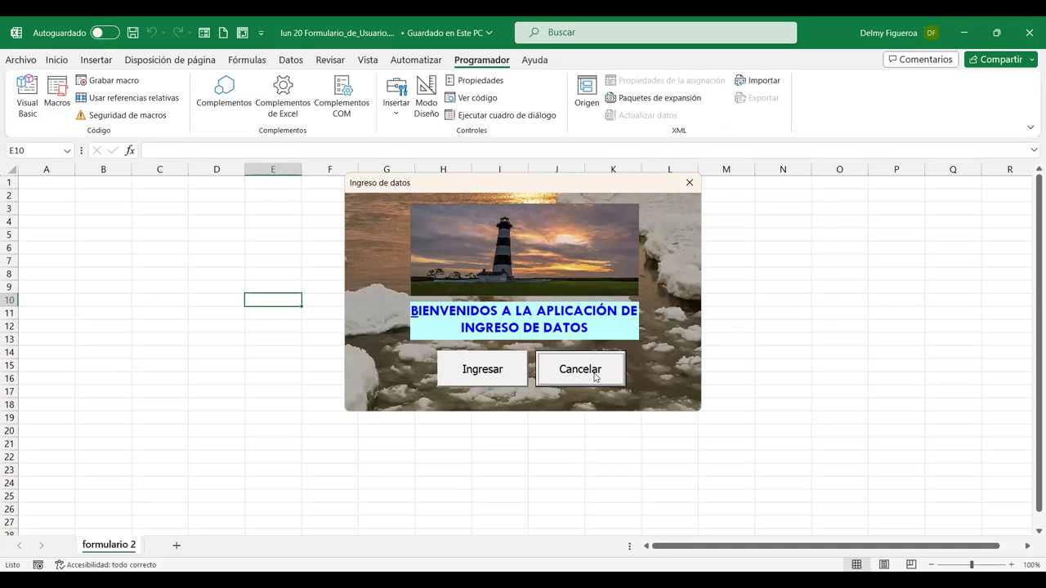
left_click(606, 378)
left_click(689, 183)
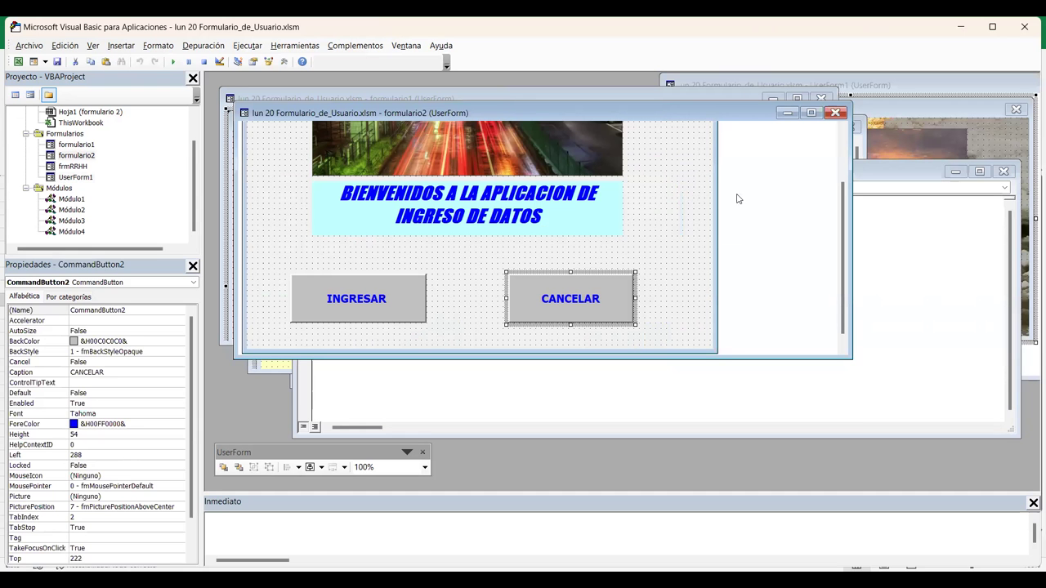
left_click(907, 115)
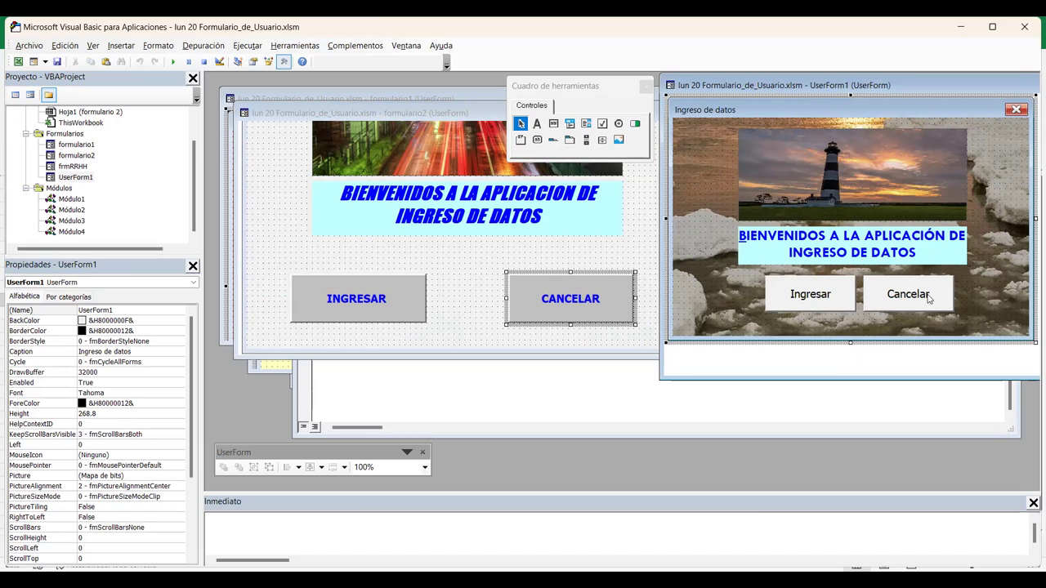
left_click(928, 298)
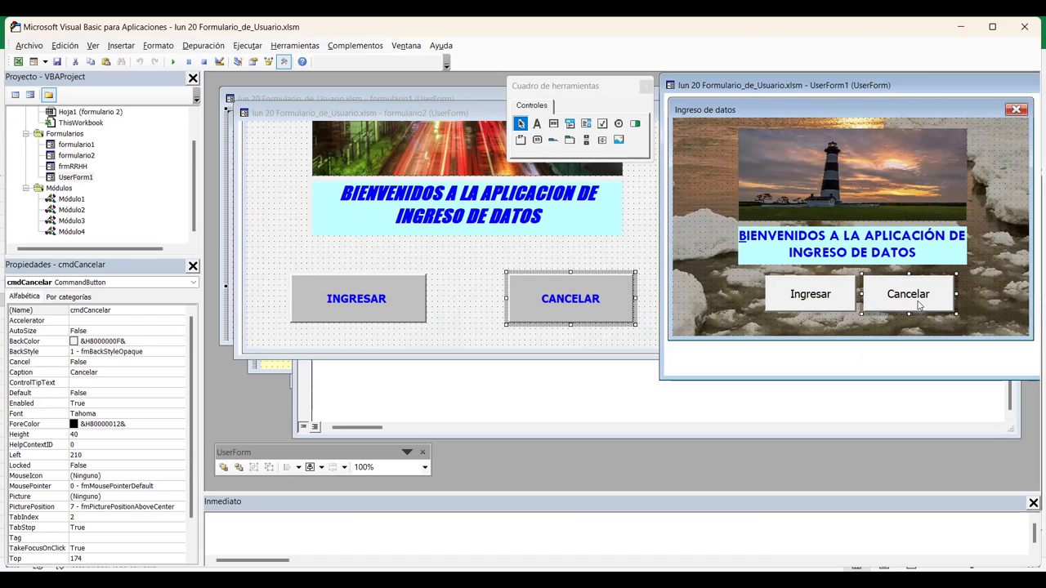
left_click(174, 62)
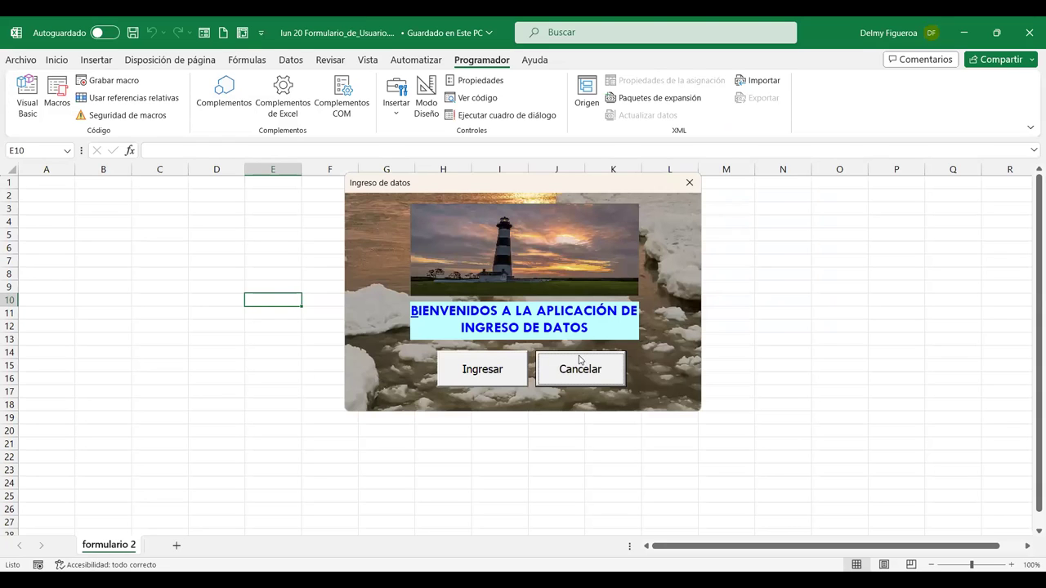
left_click(689, 182)
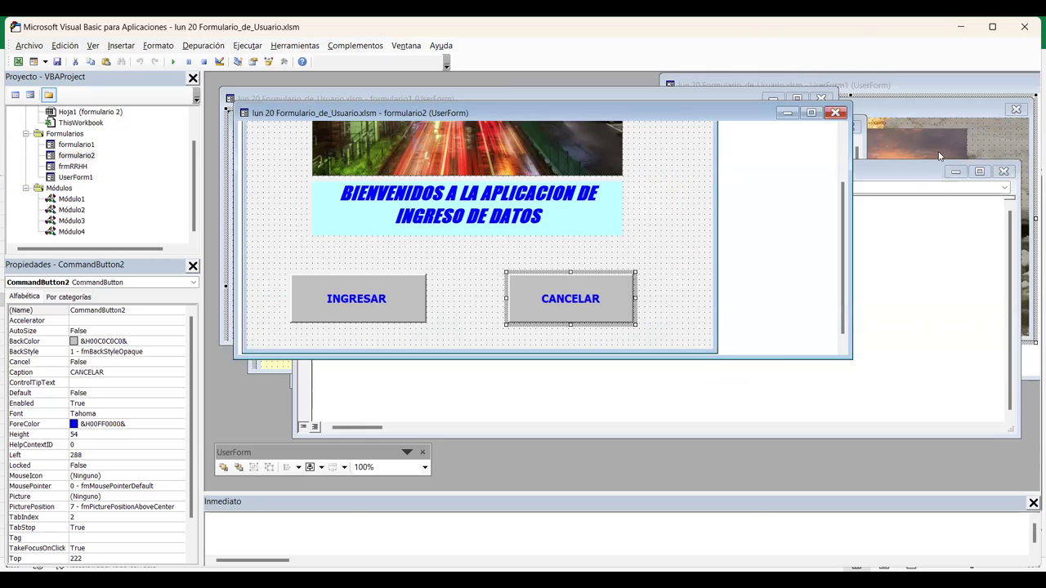
left_click(911, 176)
- Make cmdCancelar the form's cancel button by setting its Cancel property to True
left_click(893, 304)
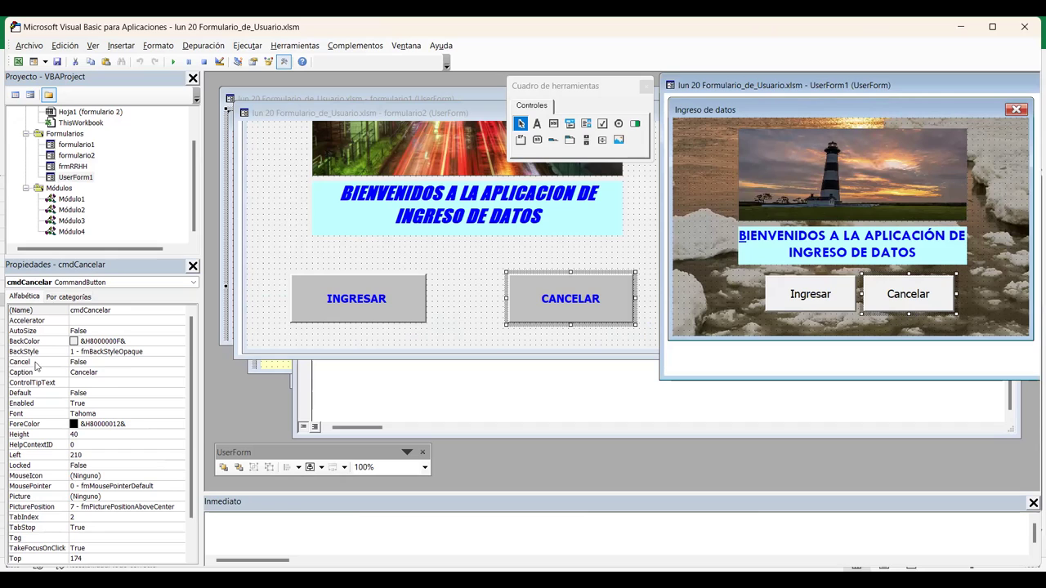
left_click(120, 362)
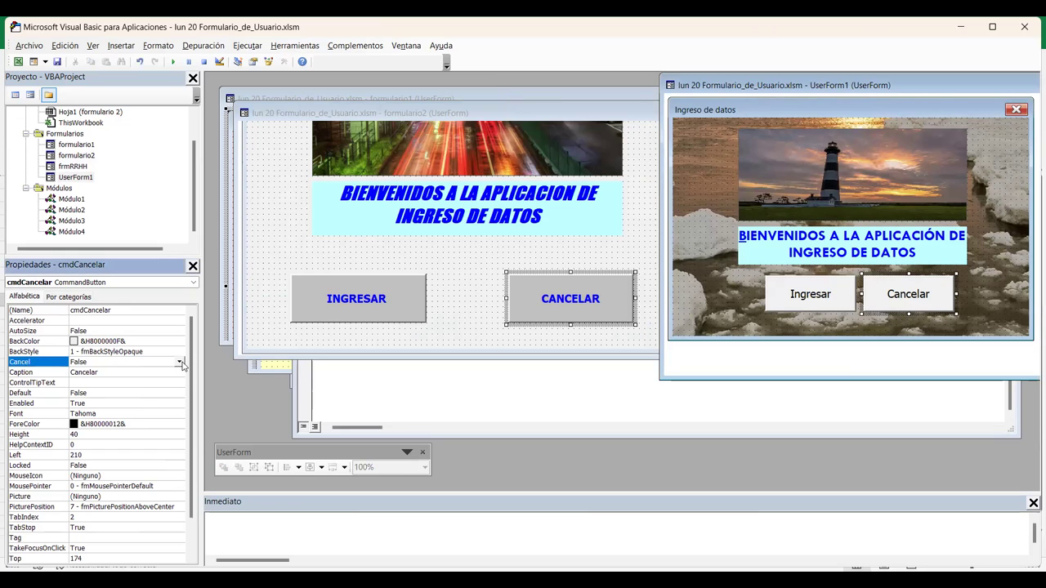
left_click(180, 362)
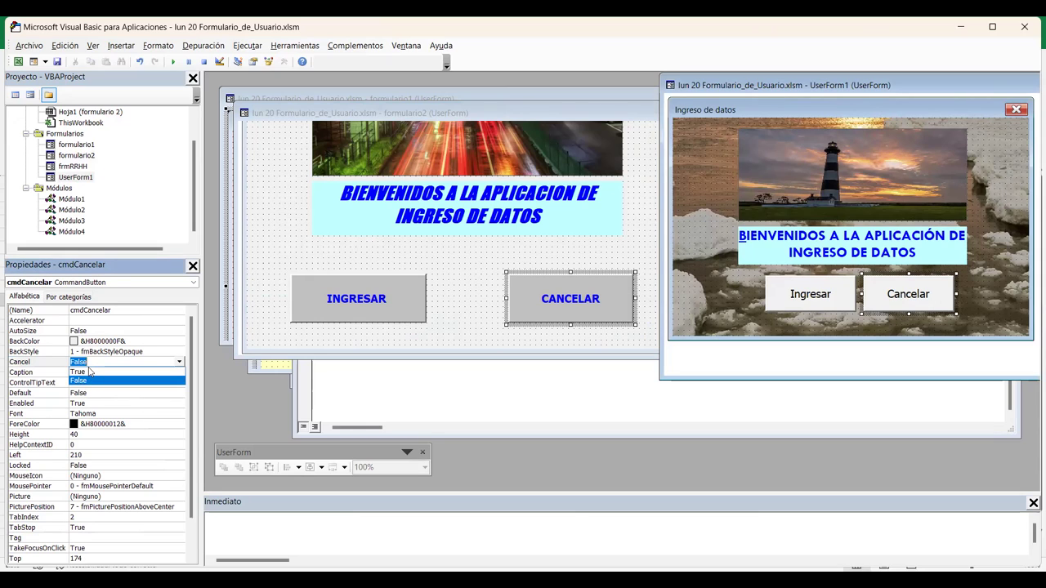
left_click(87, 370)
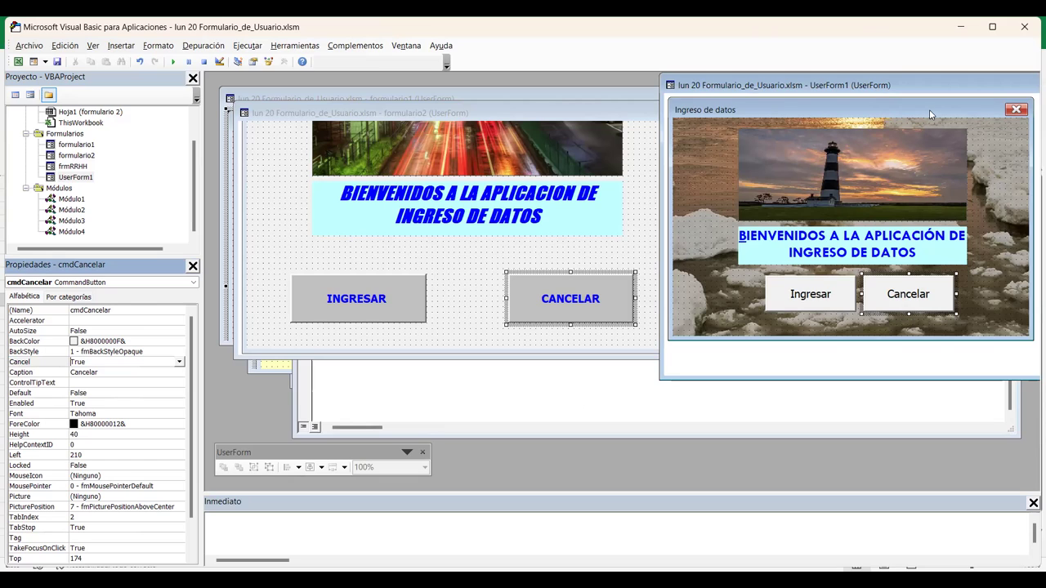
- Dismiss the Macros dialog, select UserForm1, and save the project
left_click(174, 62)
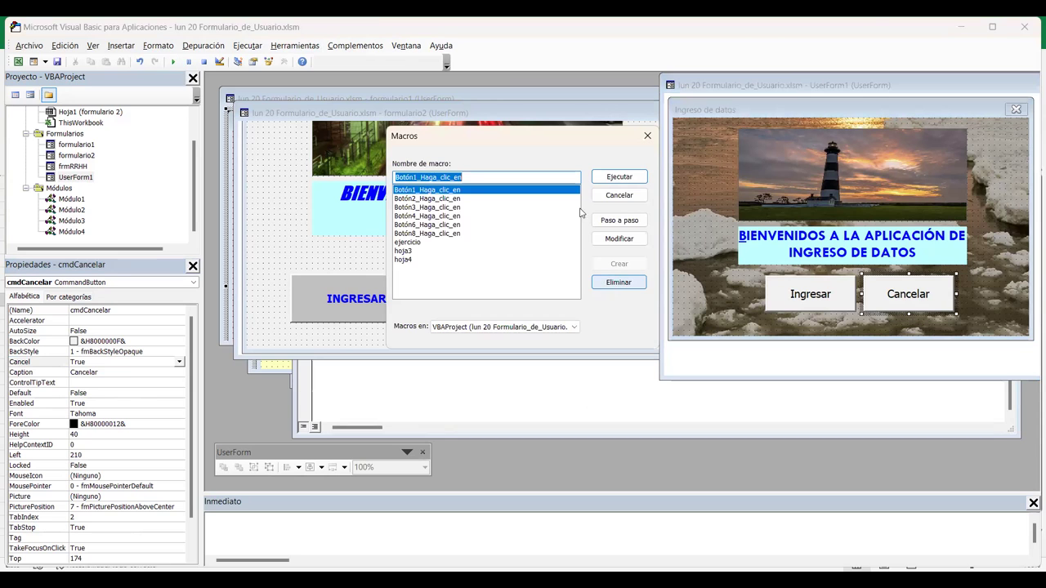
left_click(647, 136)
left_click(1007, 242)
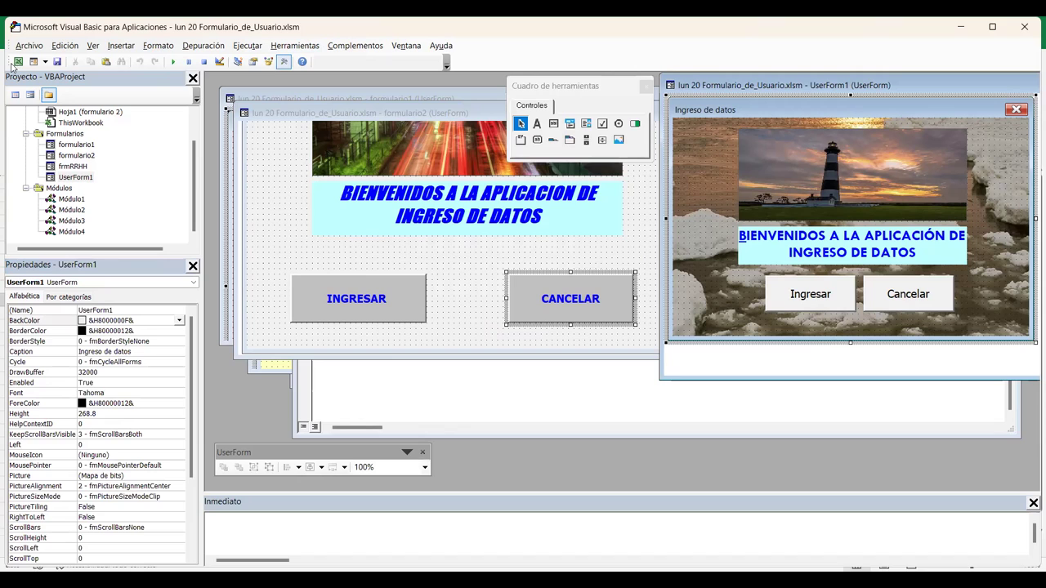
left_click(57, 61)
- Run the entry form and test its Cancelar button until the form closes
left_click(174, 63)
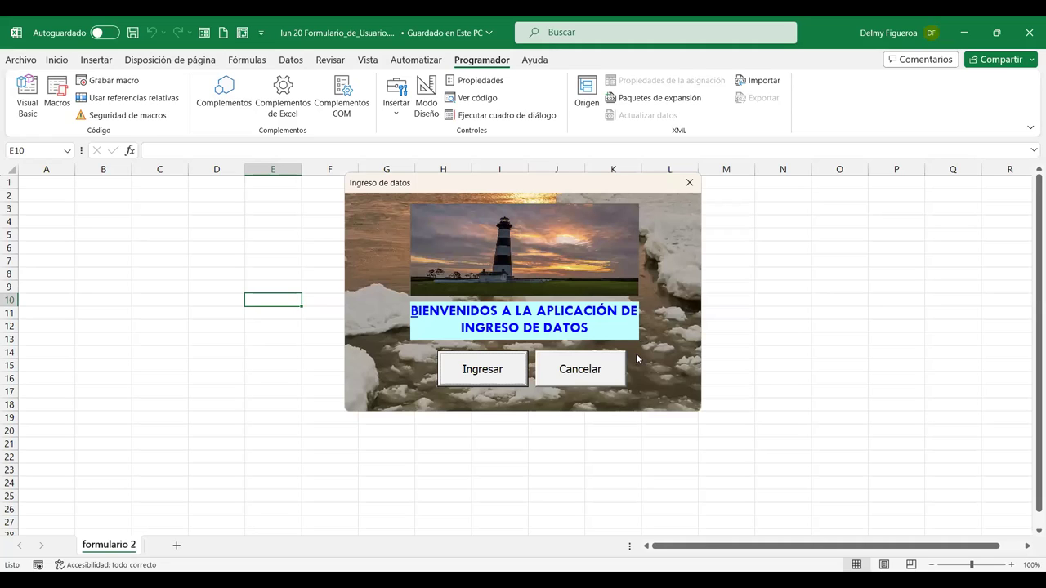
left_click(581, 370)
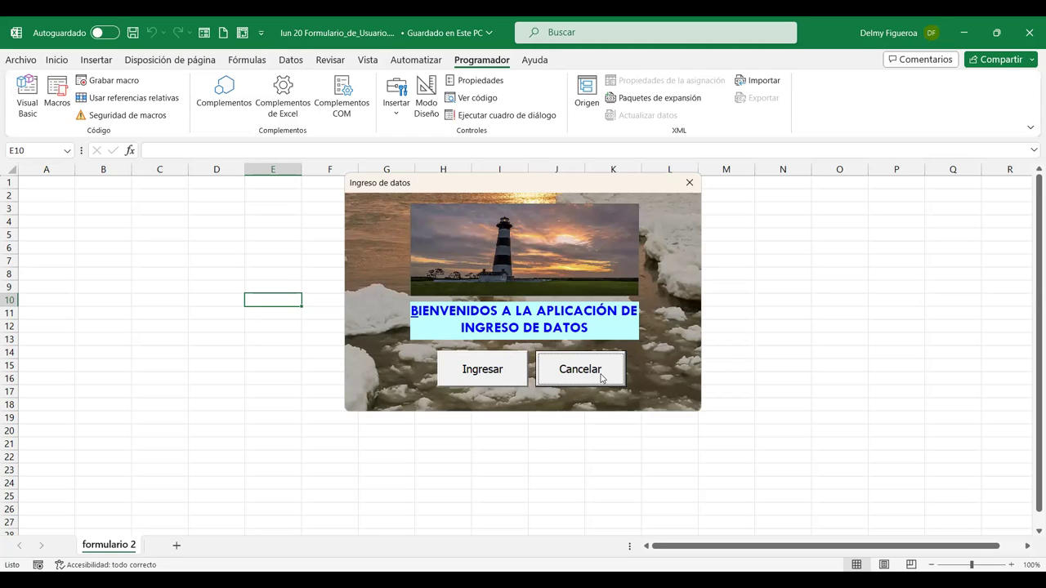
left_click(599, 371)
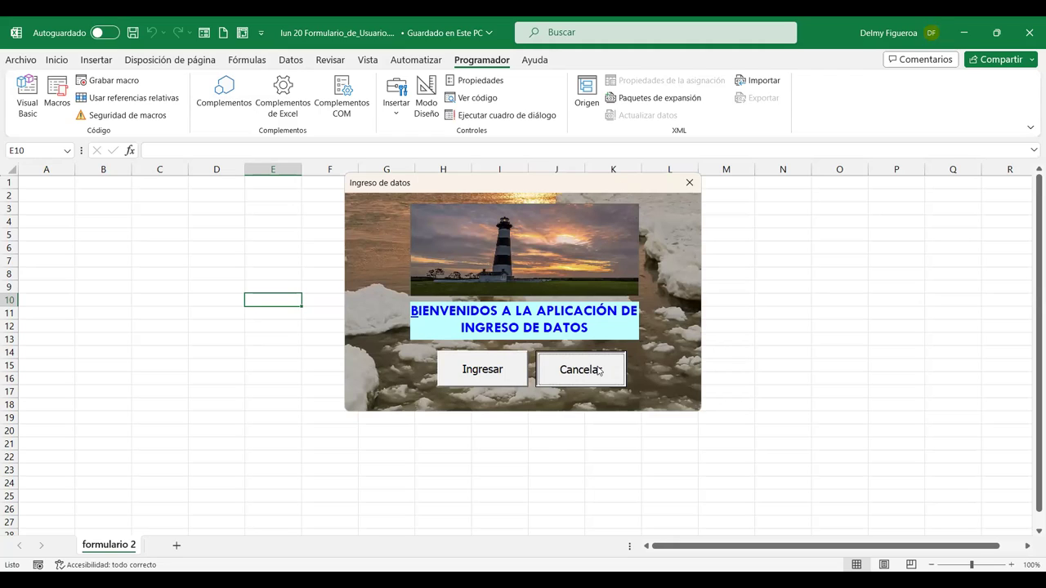
left_click(690, 183)
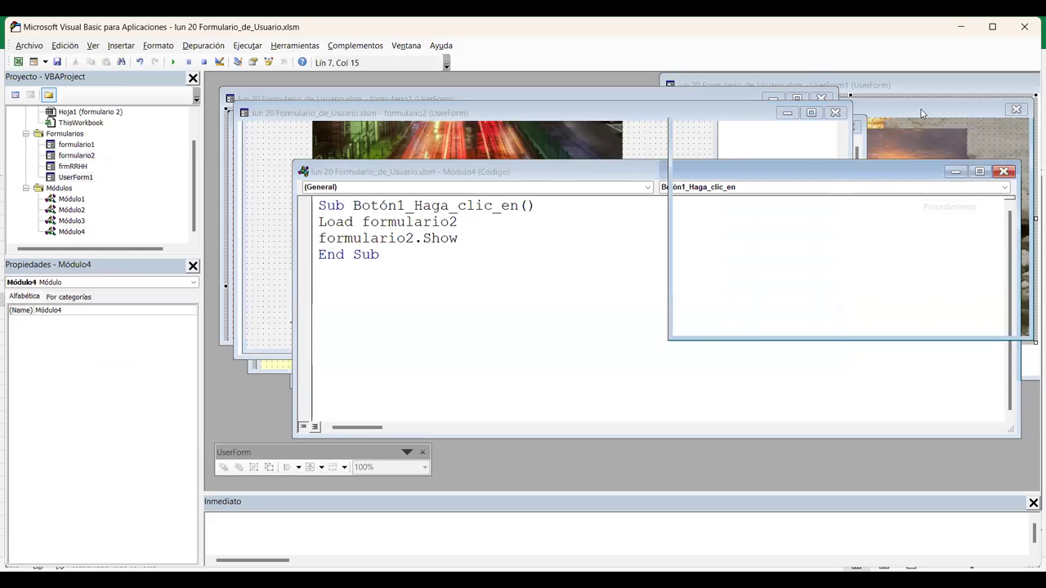
- Confirm Cancelar's Cancel property is True, then run UserForm1 again
left_click(875, 303)
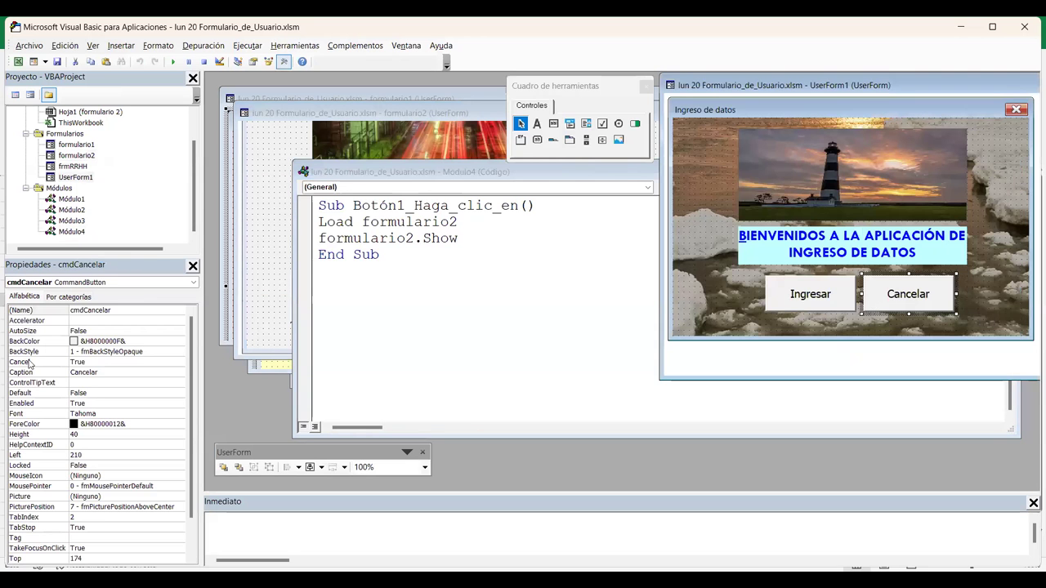
left_click(163, 362)
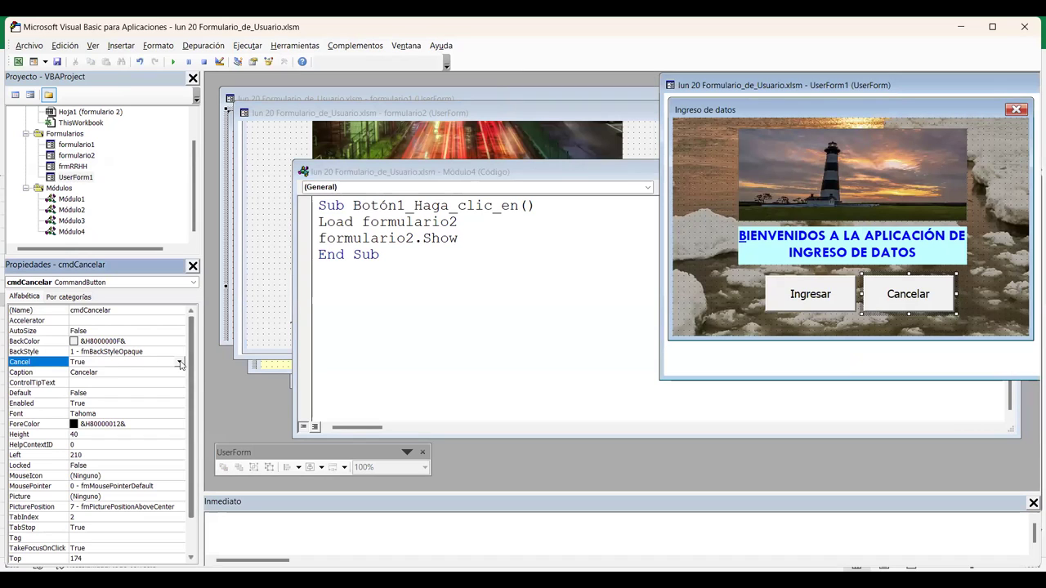
left_click(908, 294)
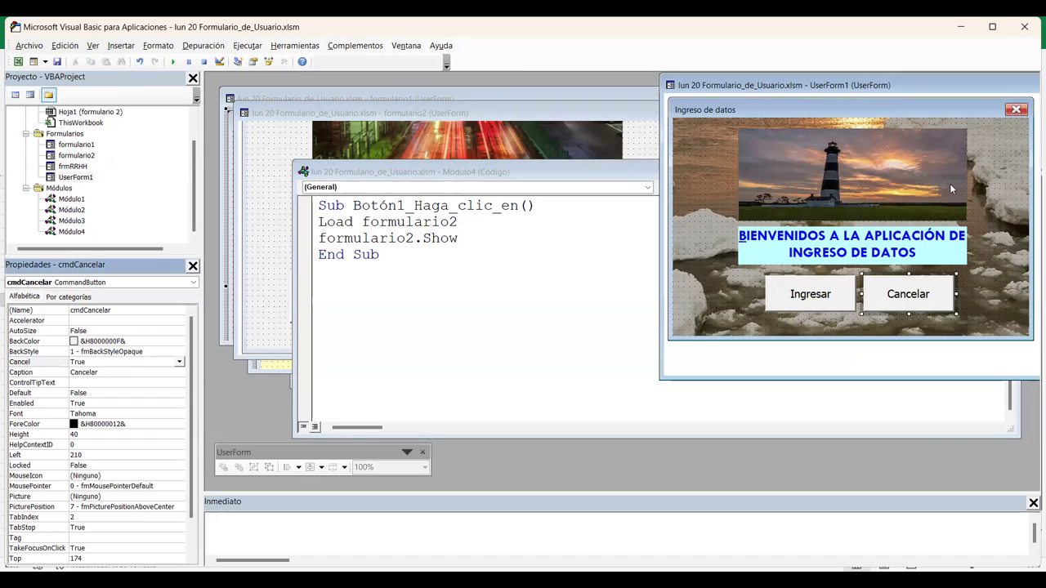
left_click(881, 110)
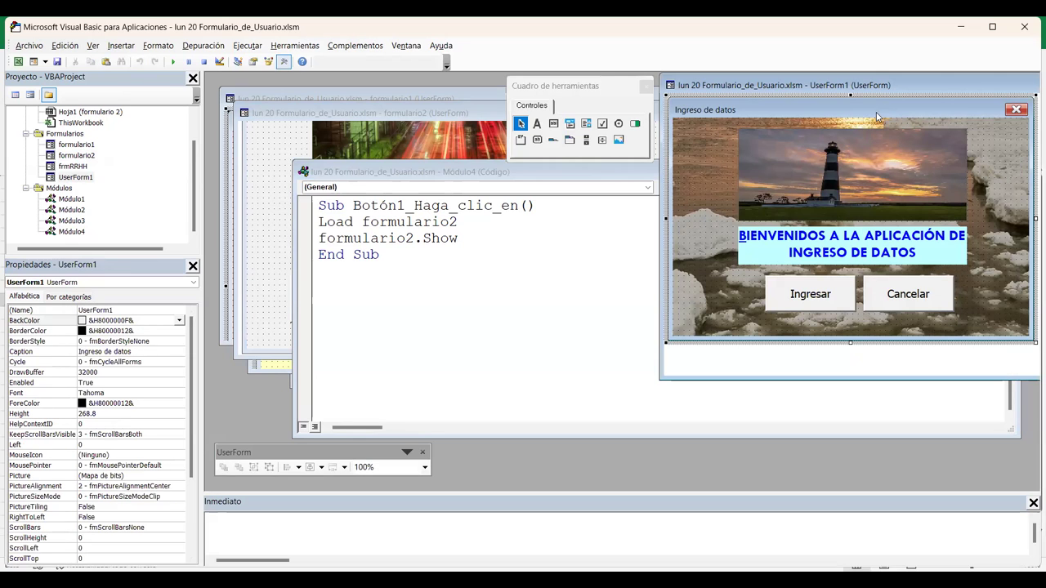
left_click(172, 62)
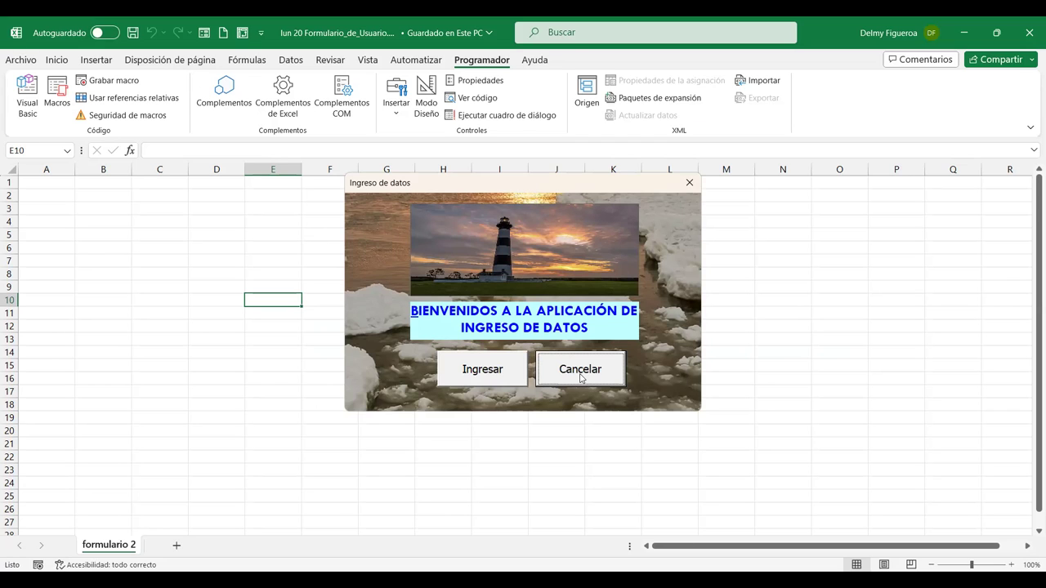
- Close the test run and return to the UserForm1 designer with Cancelar selected
left_click(689, 182)
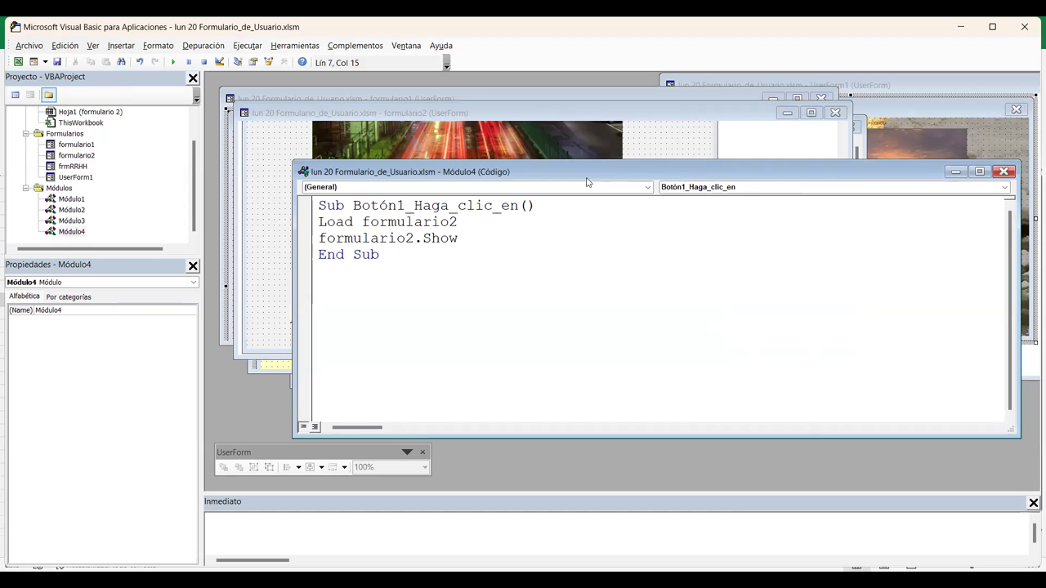
left_click(962, 115)
left_click(390, 118)
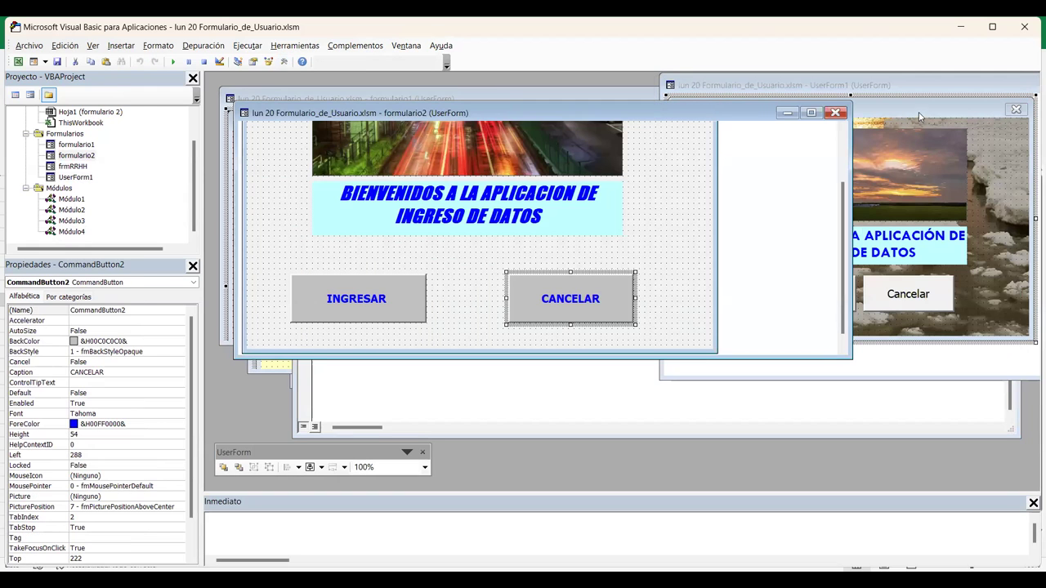
left_click(915, 102)
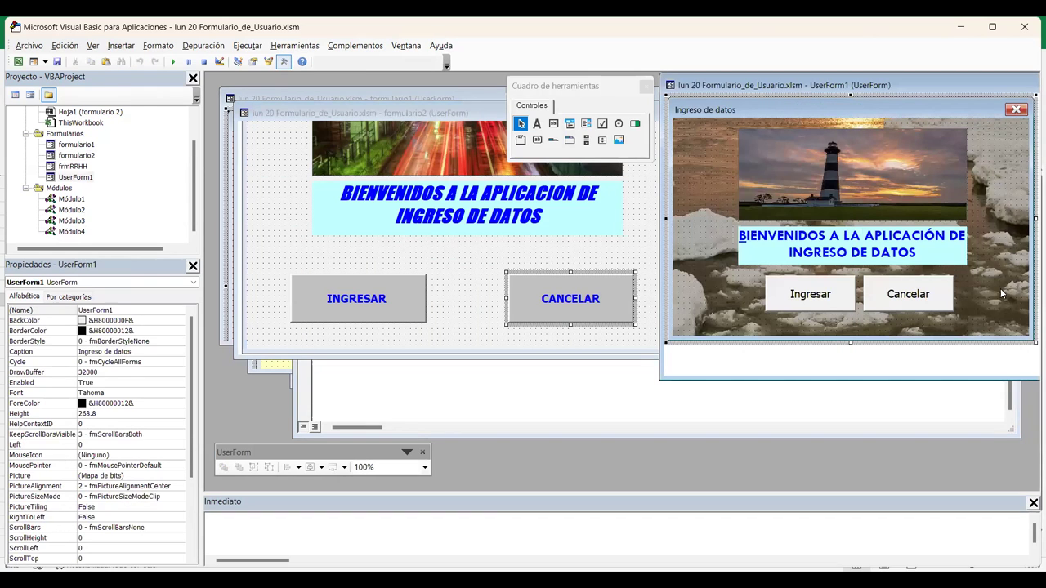
left_click(917, 295)
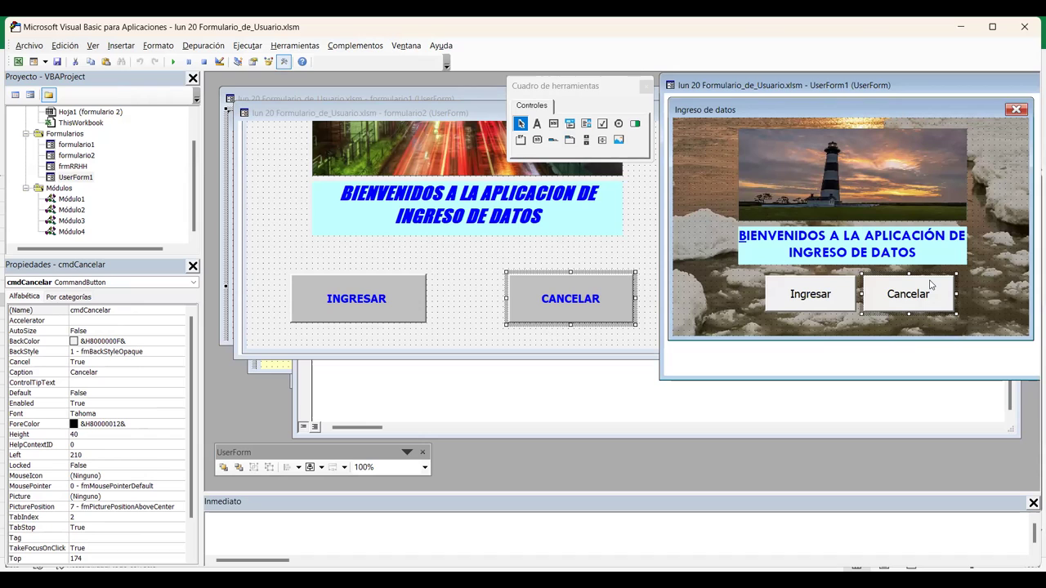
- Add an indented End statement to cmdCancelar_Click, save the project, and close the code window
double_click(945, 289)
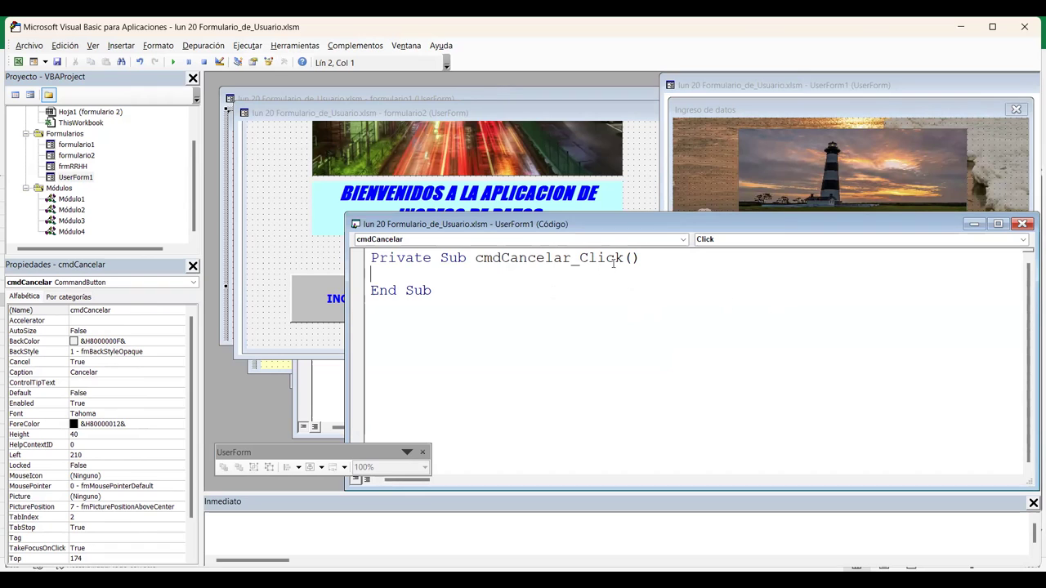
type("E")
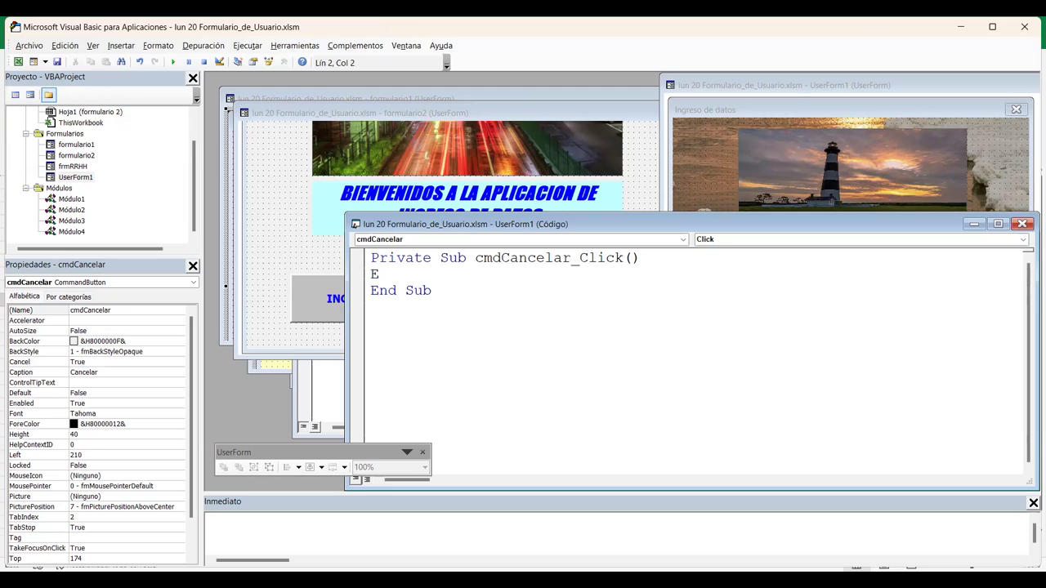
key("BackSpace")
key("Tab")
type("End")
left_click(514, 314)
left_click(454, 276)
left_click(58, 62)
left_click(1020, 226)
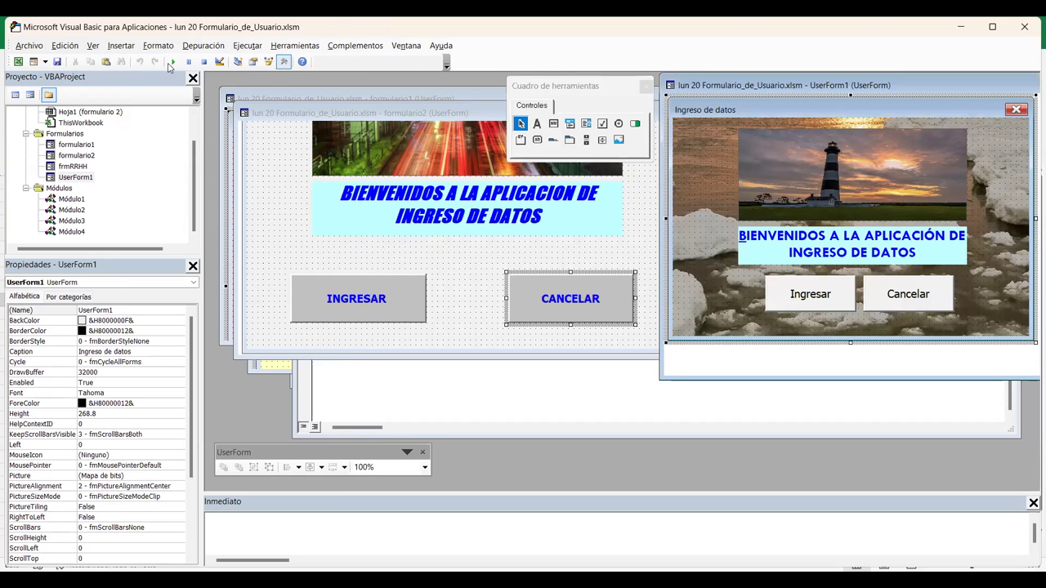
- Run UserForm1 and confirm Cancelar closes it
left_click(172, 62)
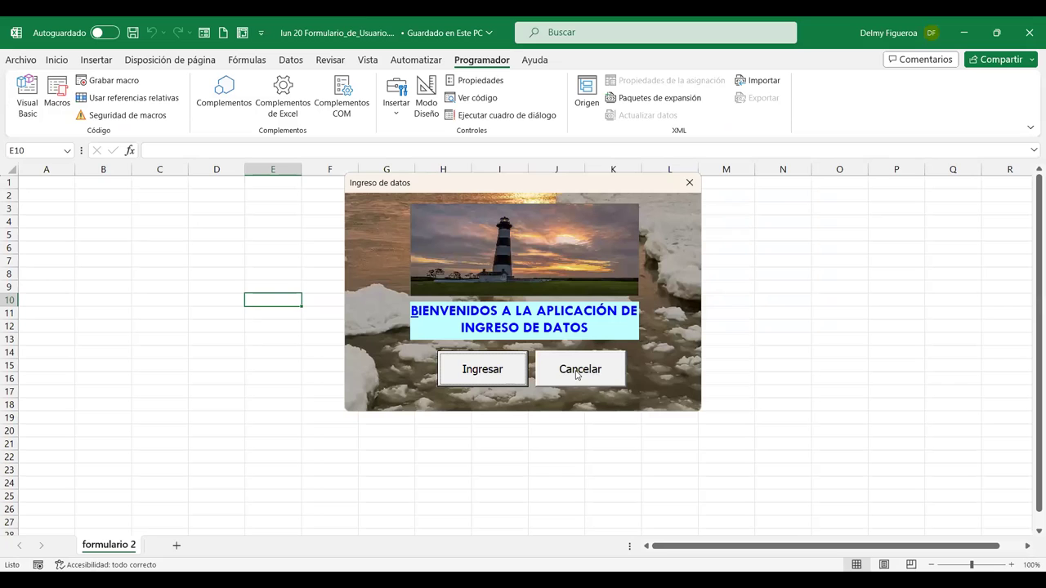
left_click(577, 374)
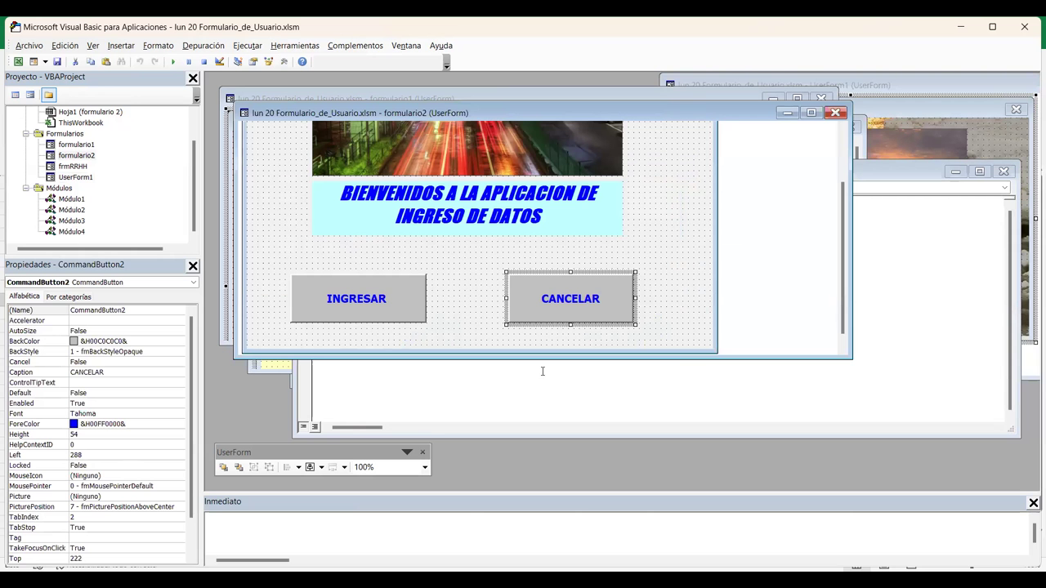
left_click(942, 108)
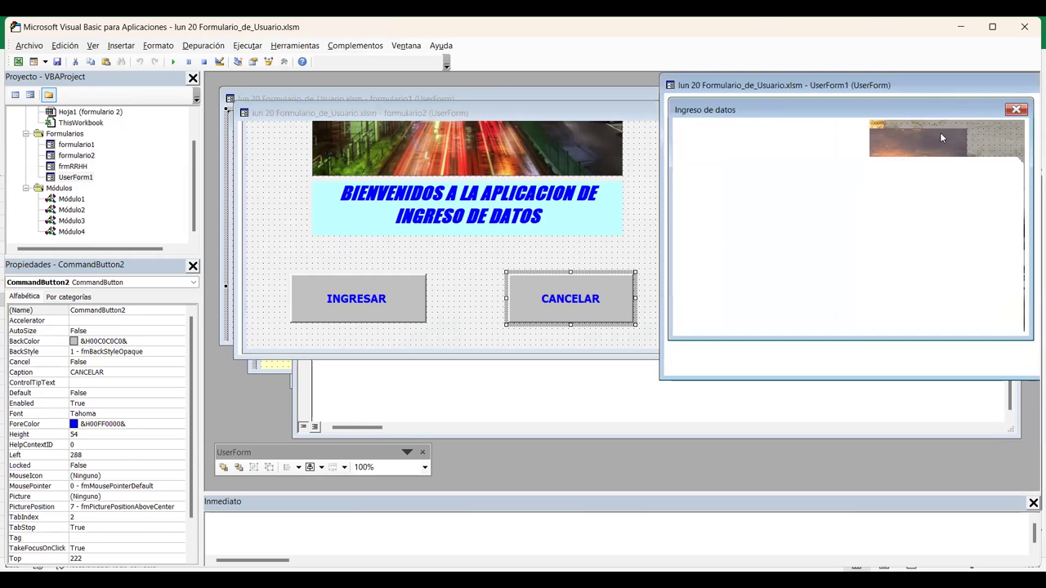
left_click(911, 290)
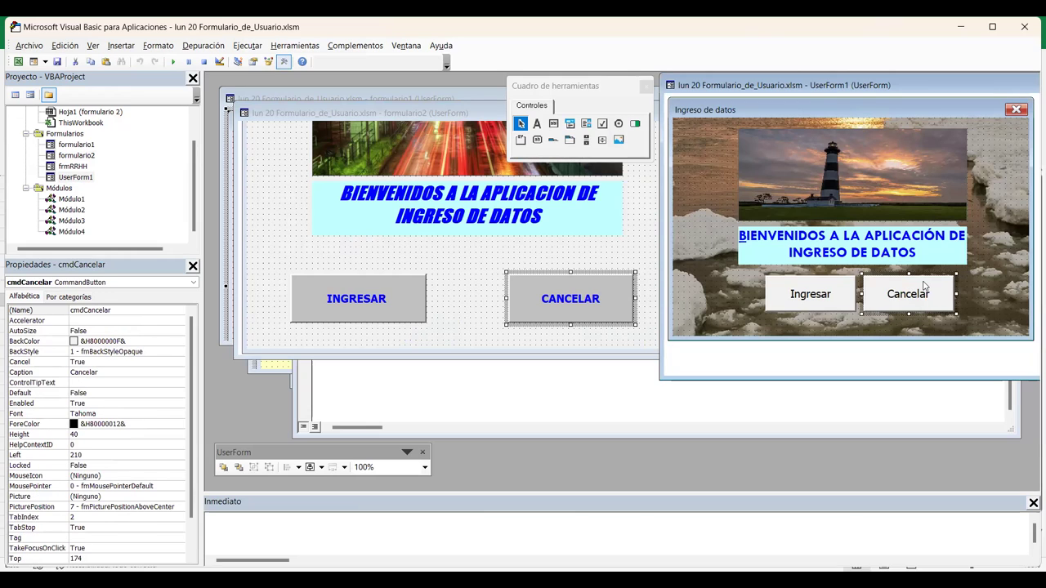
- Review the End statement in cmdCancelar_Click, then select CANCELAR on formulario2
double_click(922, 286)
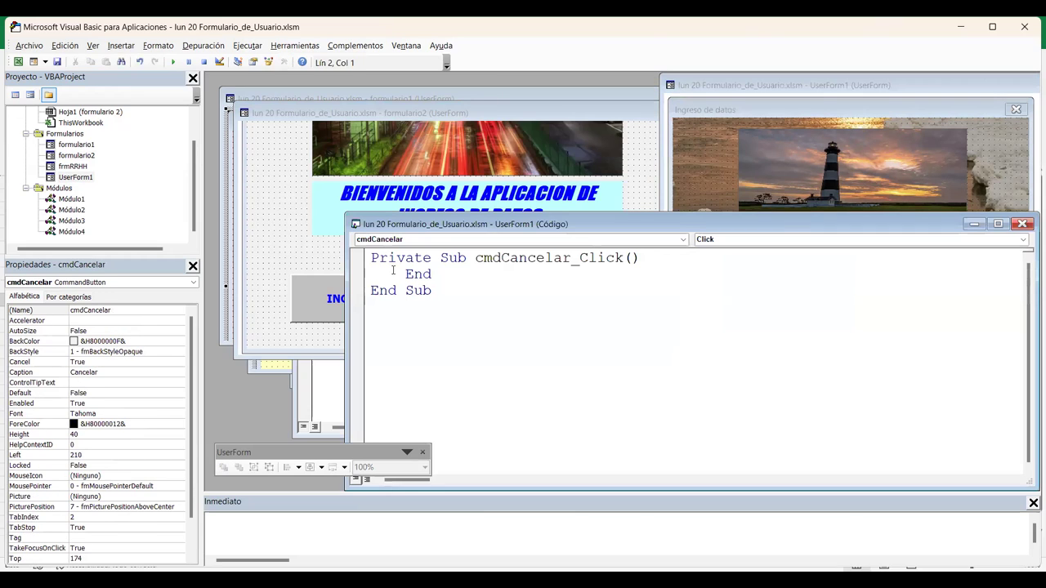
left_click(460, 275)
left_click(552, 117)
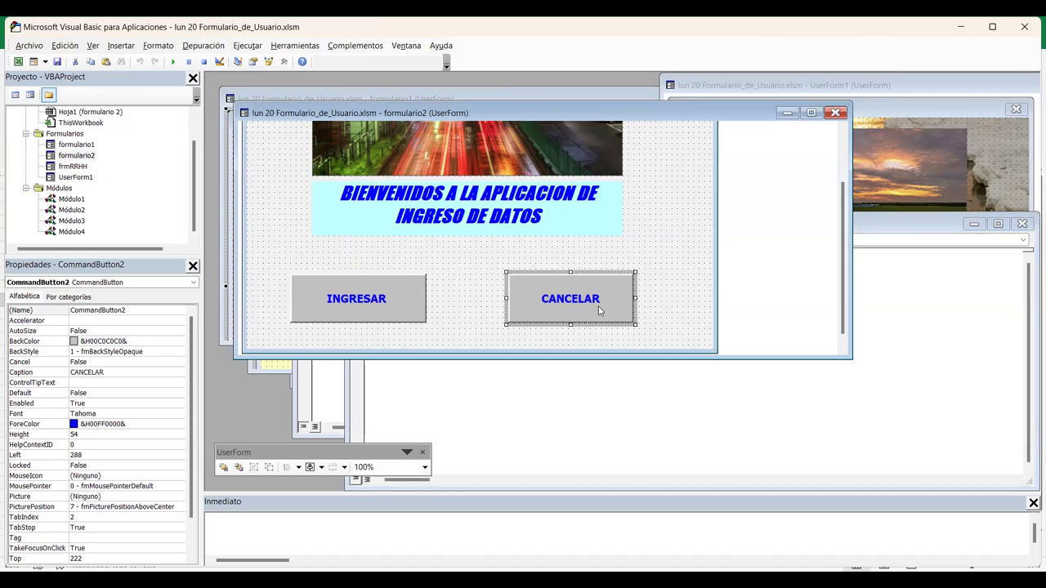
- In formulario2's CANCELAR click code, comment out Unload Me and add End beneath it
double_click(593, 298)
type("Unload Me")
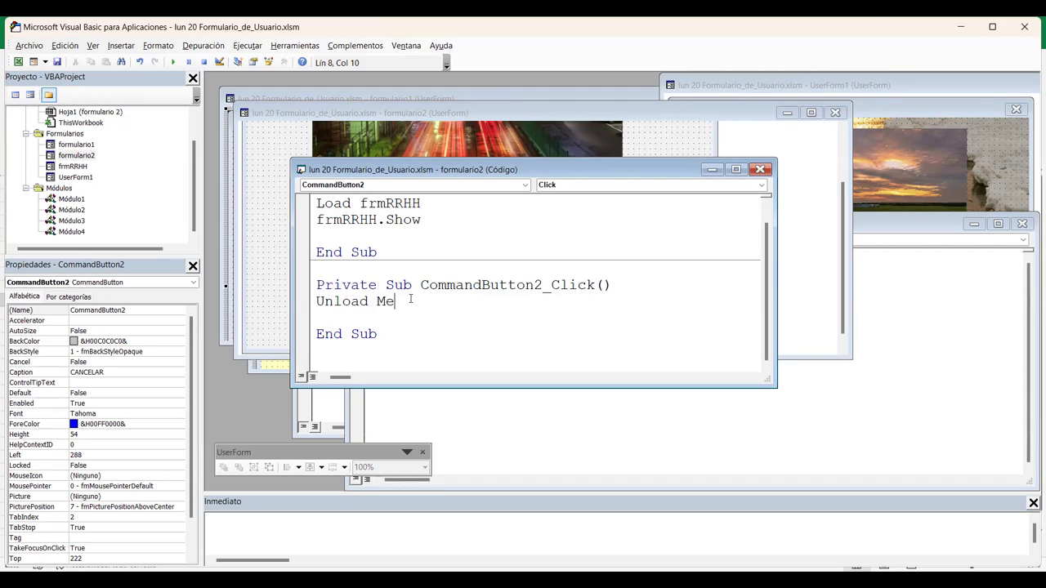
left_click_drag(376, 302, 392, 302)
left_click(361, 304)
left_click(318, 299)
mouse_move(531, 376)
type("'")
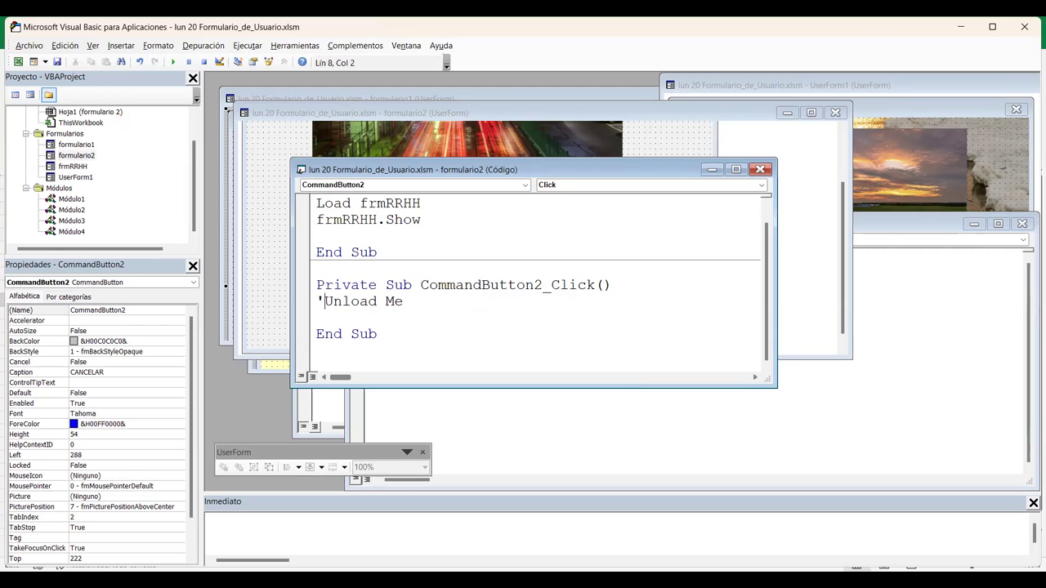
left_click(318, 317)
type("End")
key("Down")
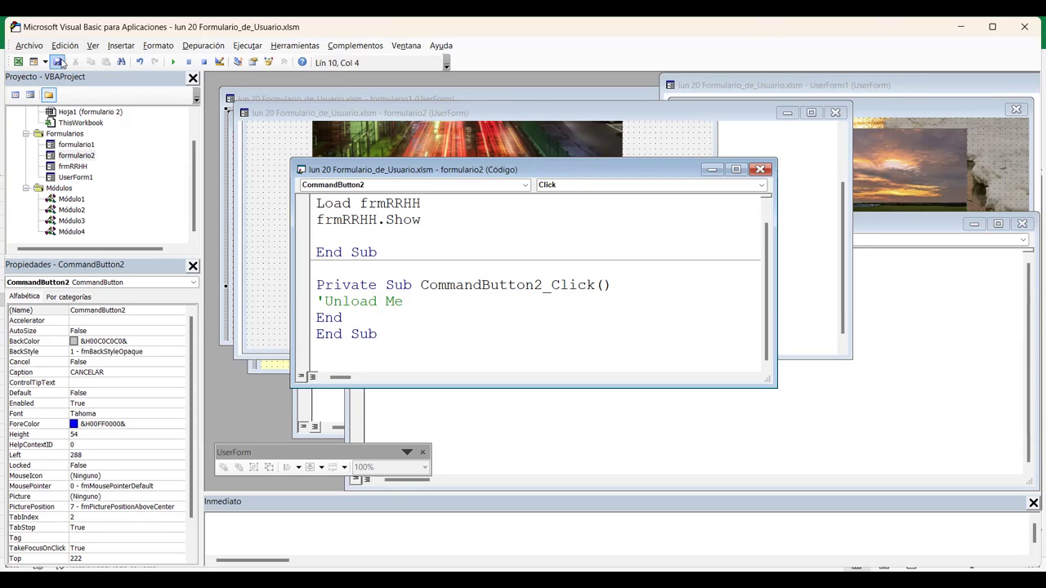
left_click(607, 156)
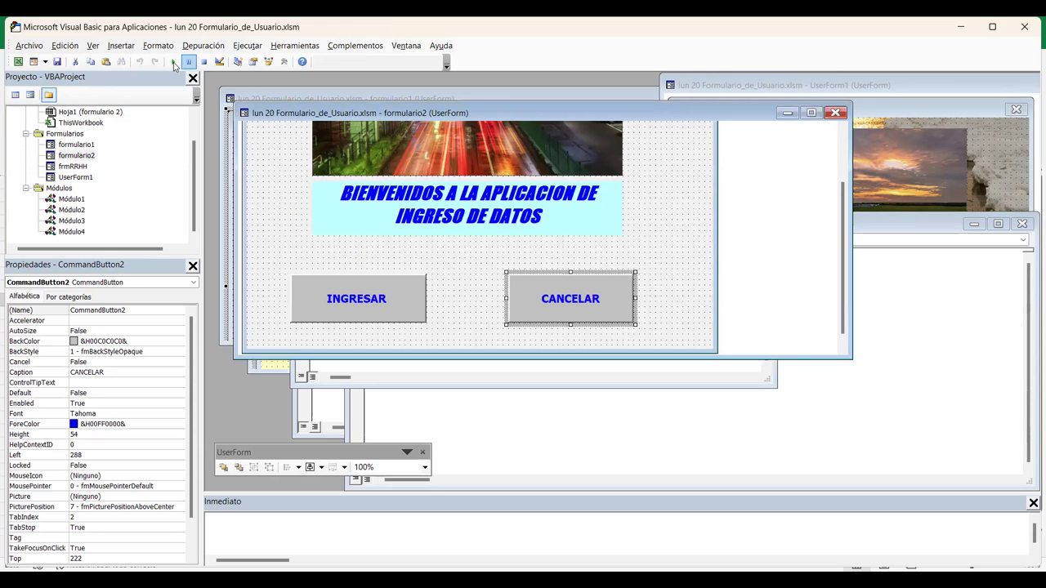
- Run the form to test CANCELAR with End, then delete the End line
left_click(173, 62)
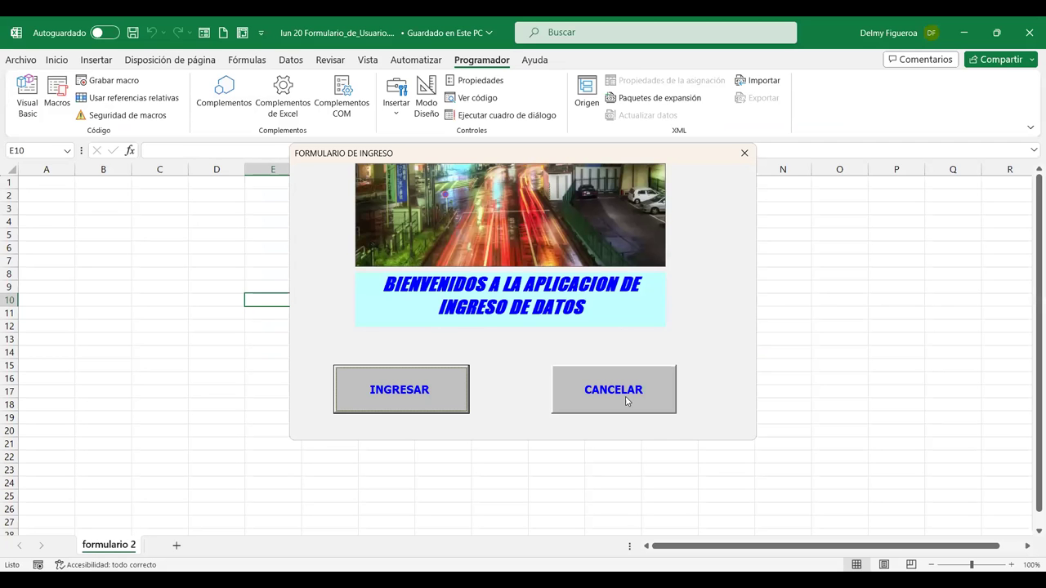
left_click(625, 399)
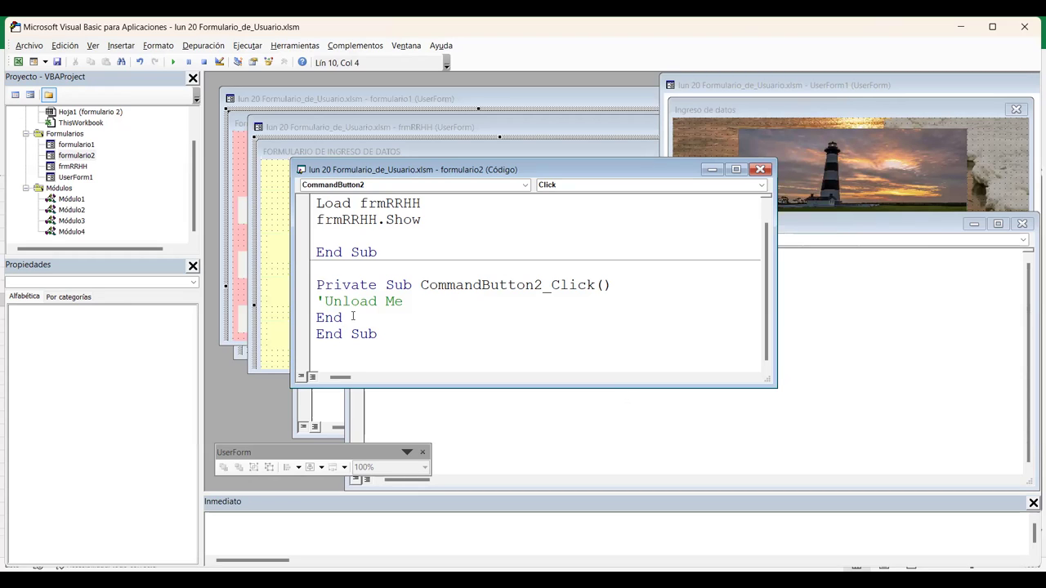
left_click_drag(344, 317, 316, 316)
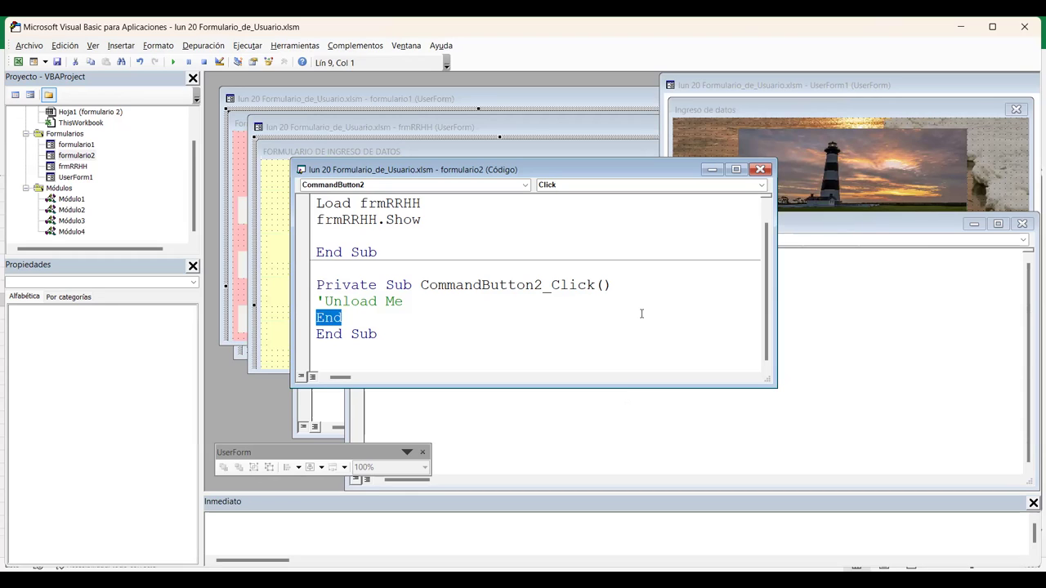
key("Delete")
key("Delete")
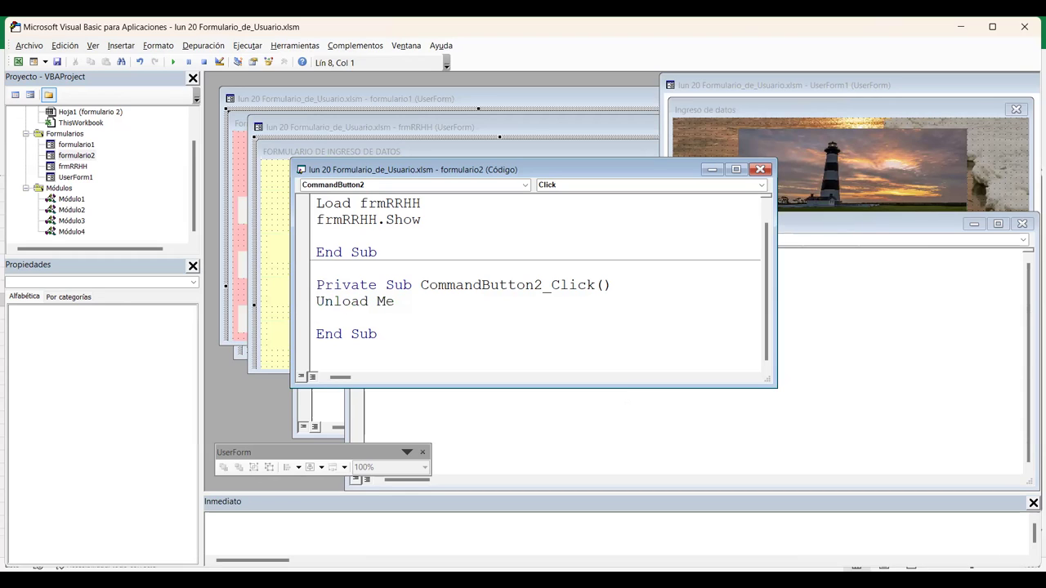
- Restore the plain Unload Me line and rerun to confirm CANCELAR closes the form
left_click(387, 300)
left_click(172, 62)
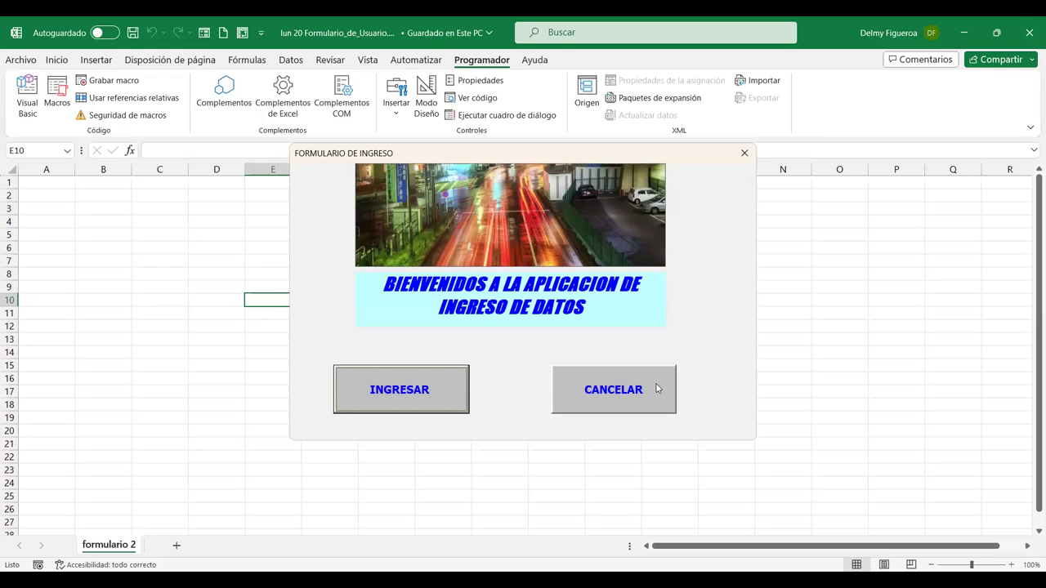
left_click(658, 389)
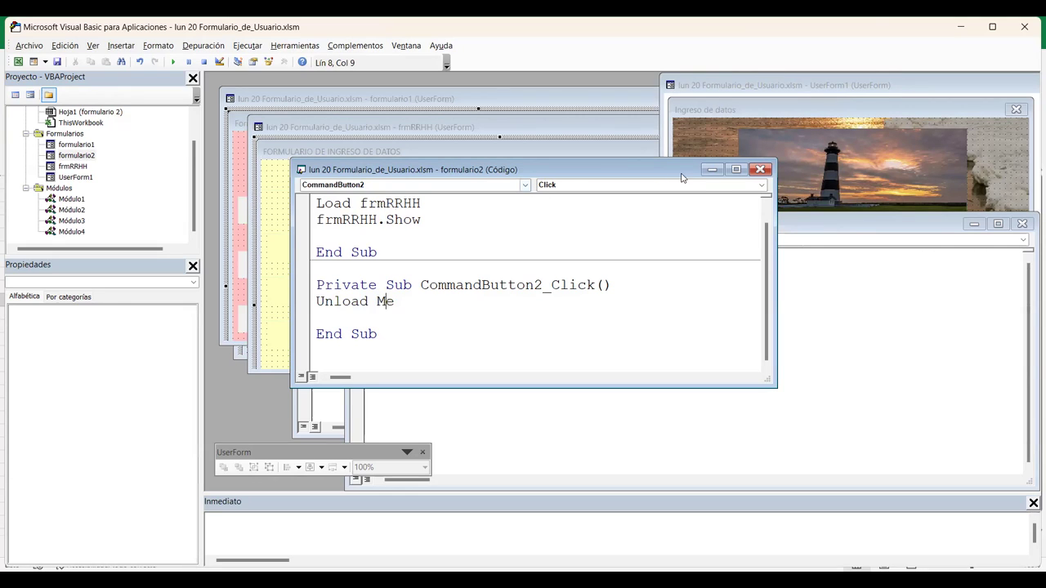
- Close the formulario2 code window plus UserForm1's code and design windows and frmRRHH's design window
left_click(760, 170)
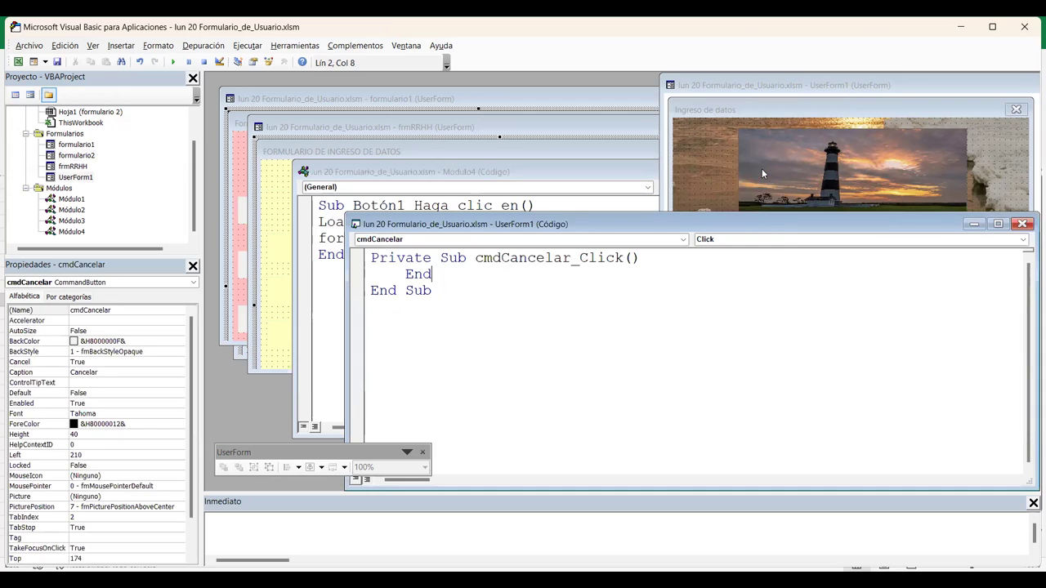
left_click(1022, 225)
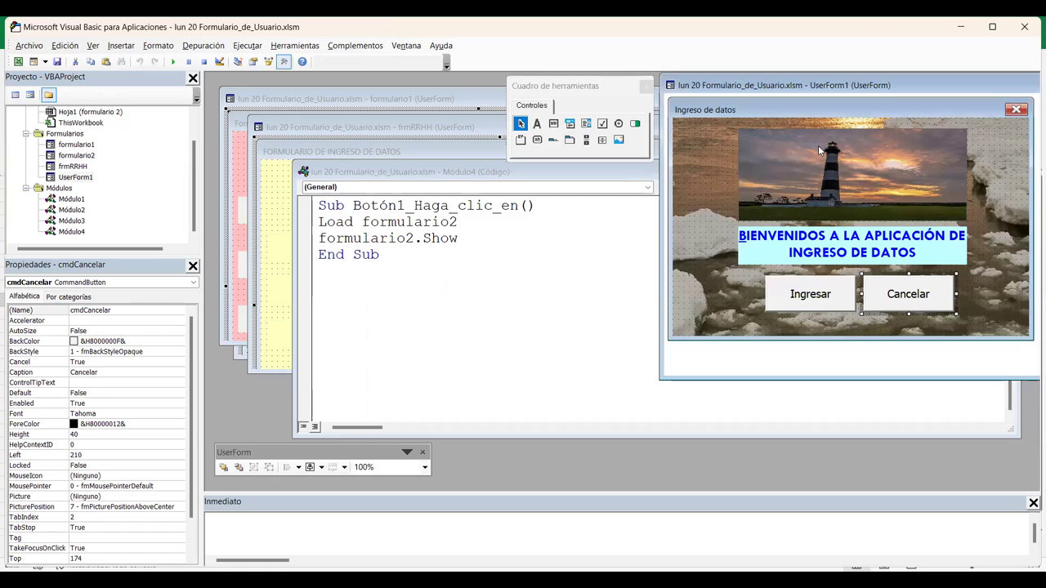
left_click(1023, 113)
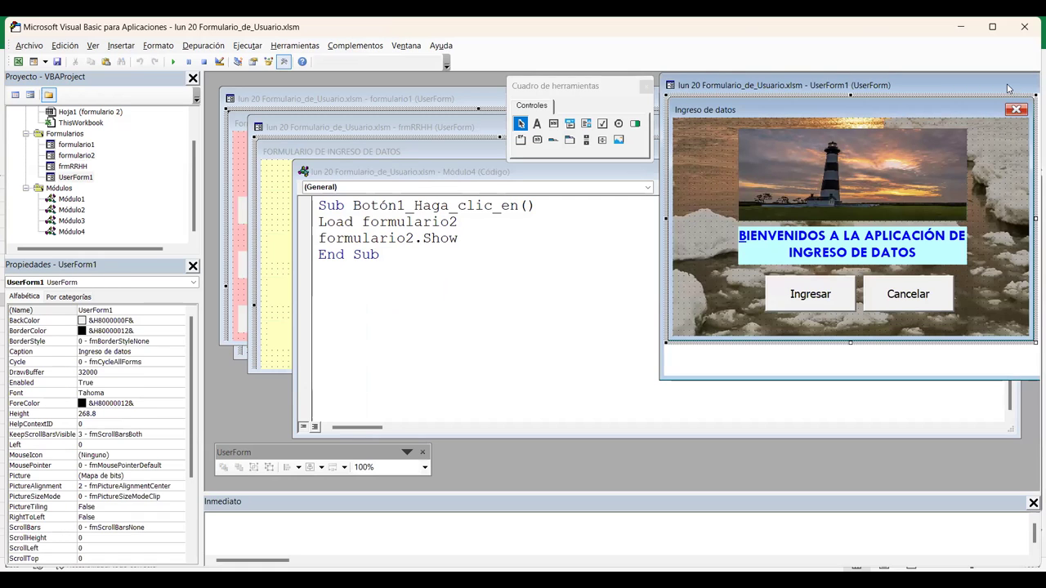
left_click(1007, 89)
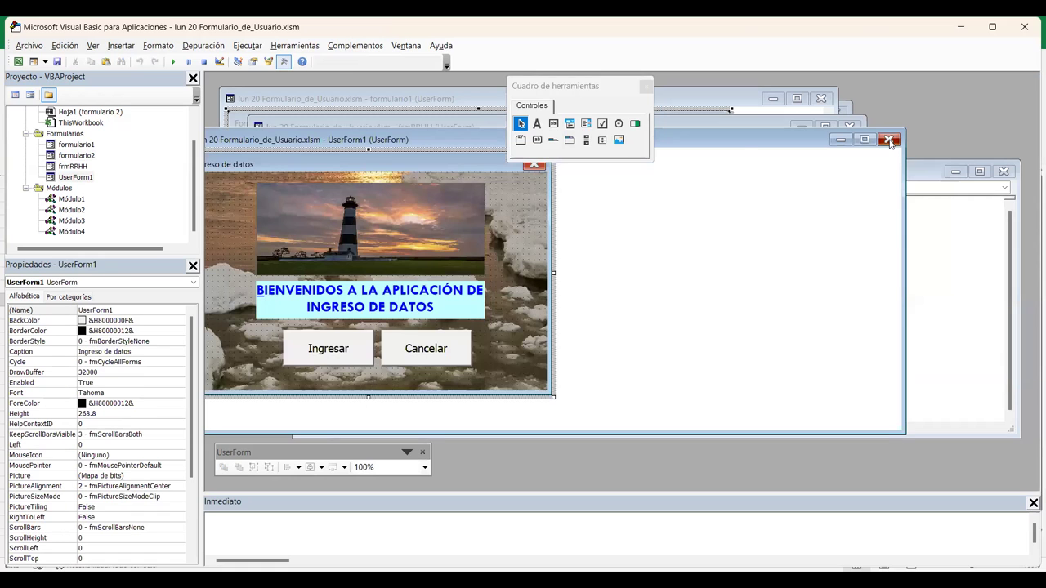
left_click(890, 142)
left_click(729, 156)
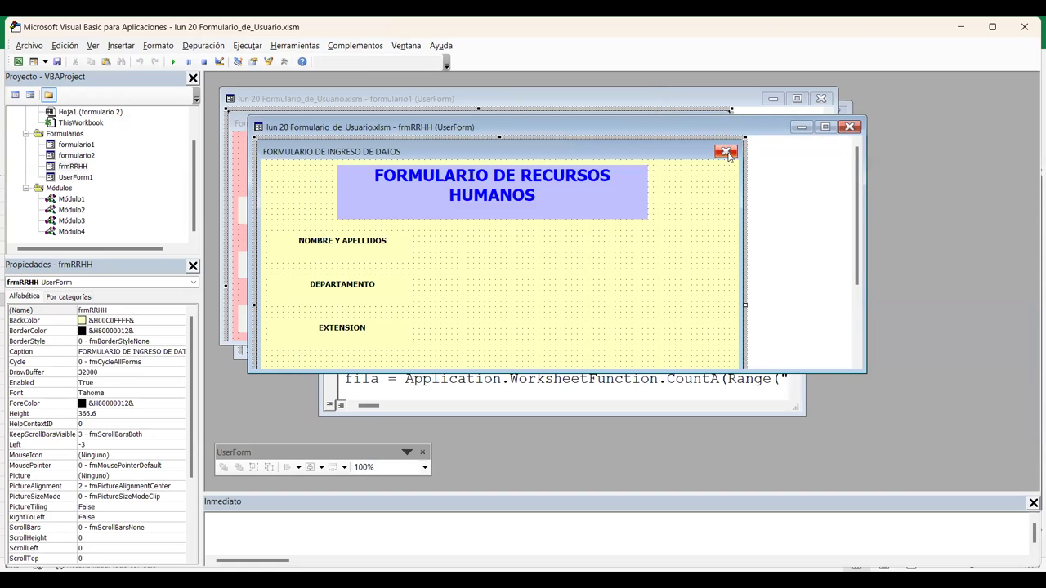
left_click(849, 127)
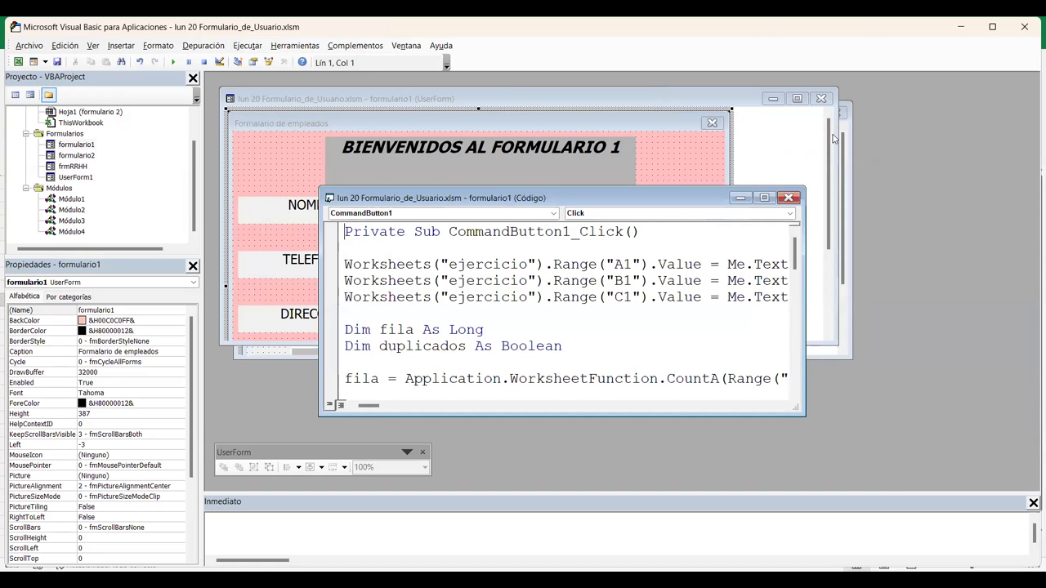
- Close formulario1's code and design windows, maximise formulario2, and return to the Excel workbook
left_click(790, 198)
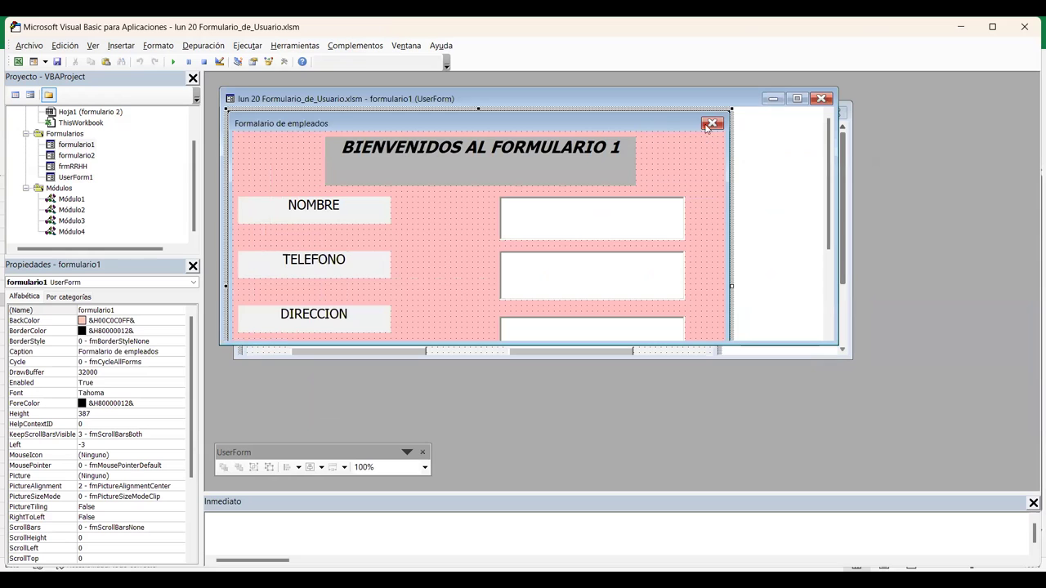
left_click(821, 98)
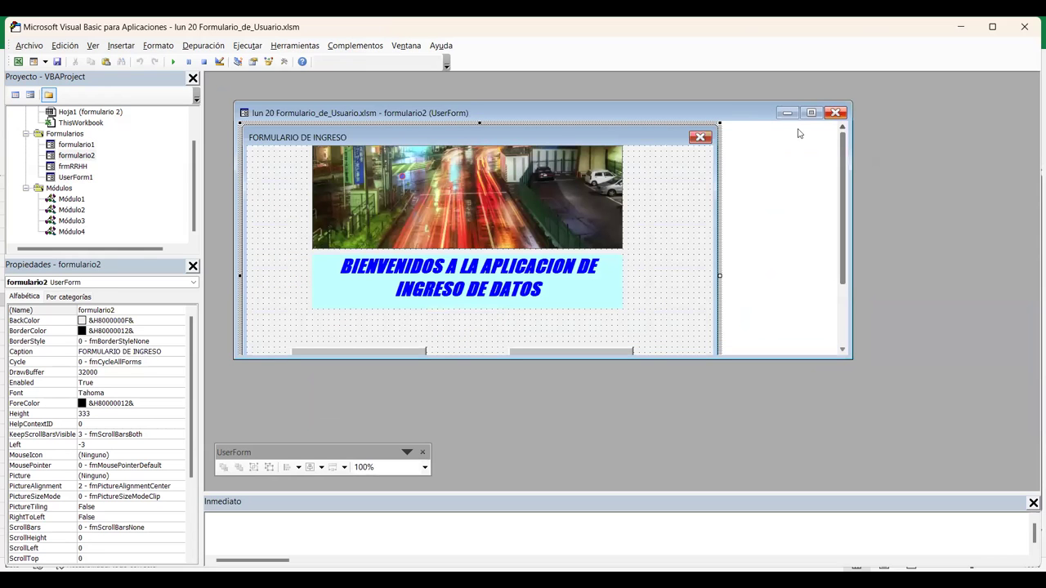
left_click(810, 112)
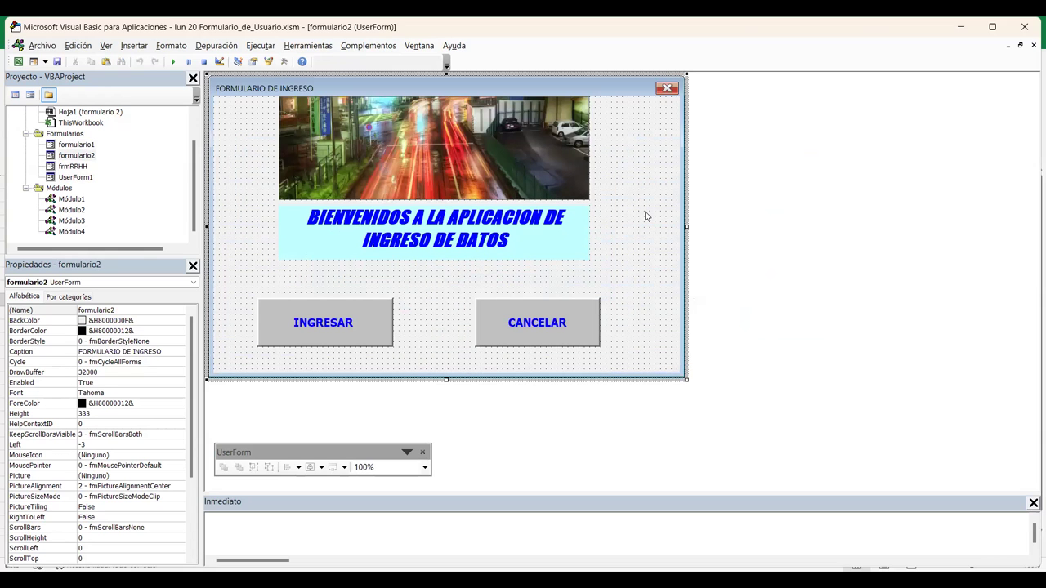
left_click(18, 62)
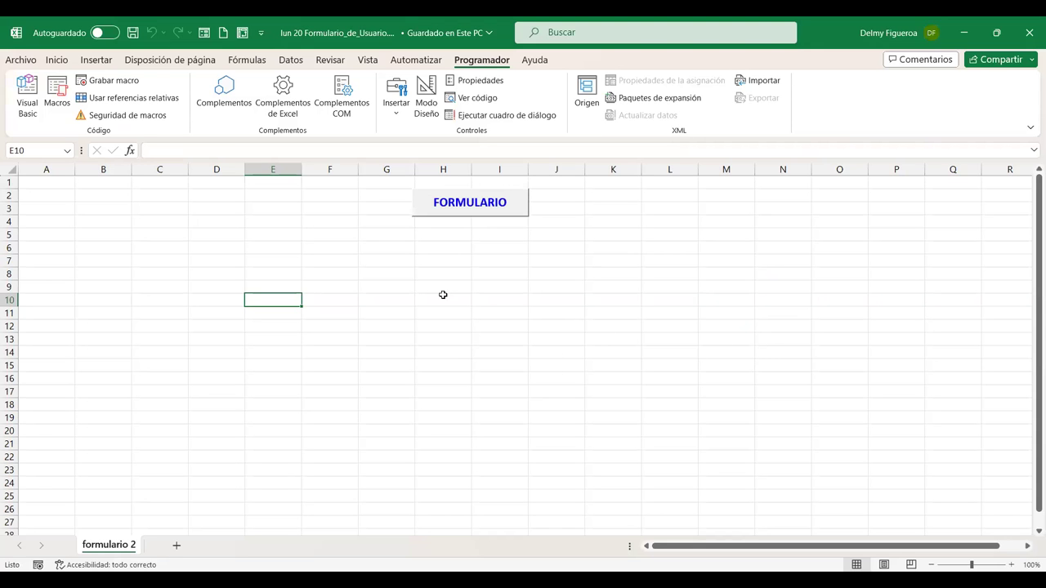
left_click(474, 205)
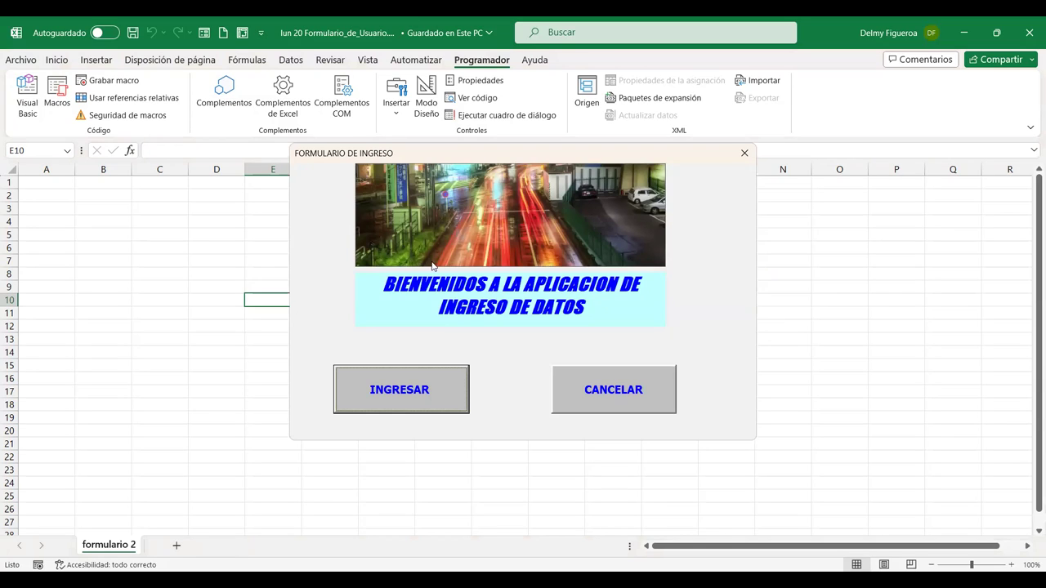
mouse_move(678, 149)
left_mouse_down()
mouse_move(825, 235)
mouse_move(570, 61)
left_mouse_up()
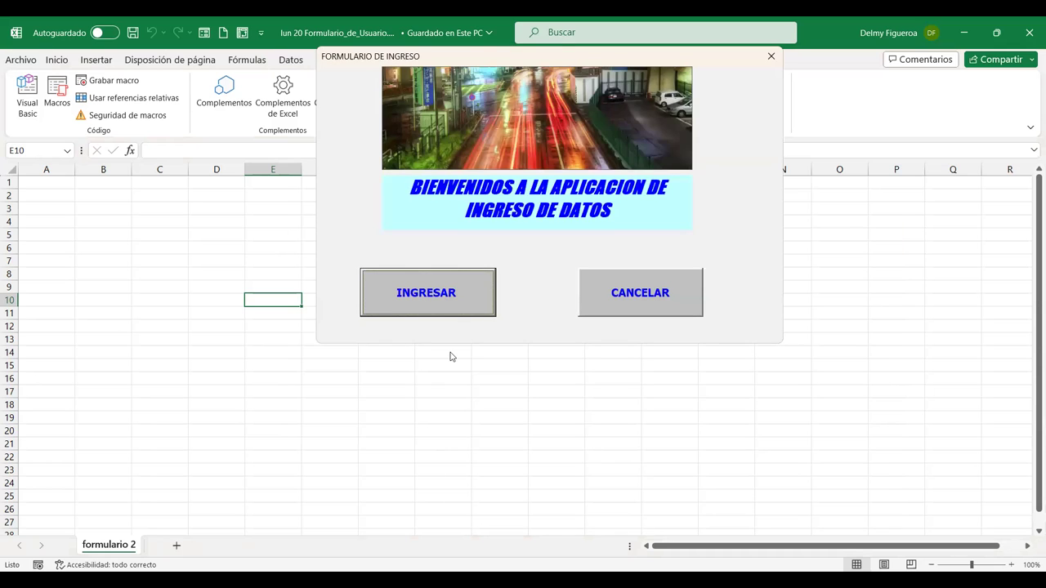
key("Return")
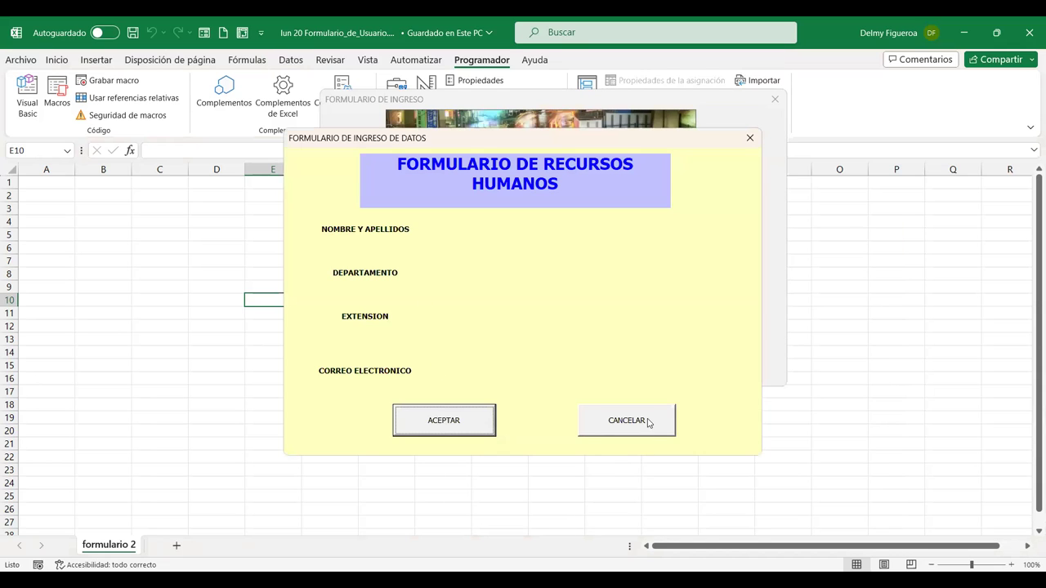
left_click(649, 423)
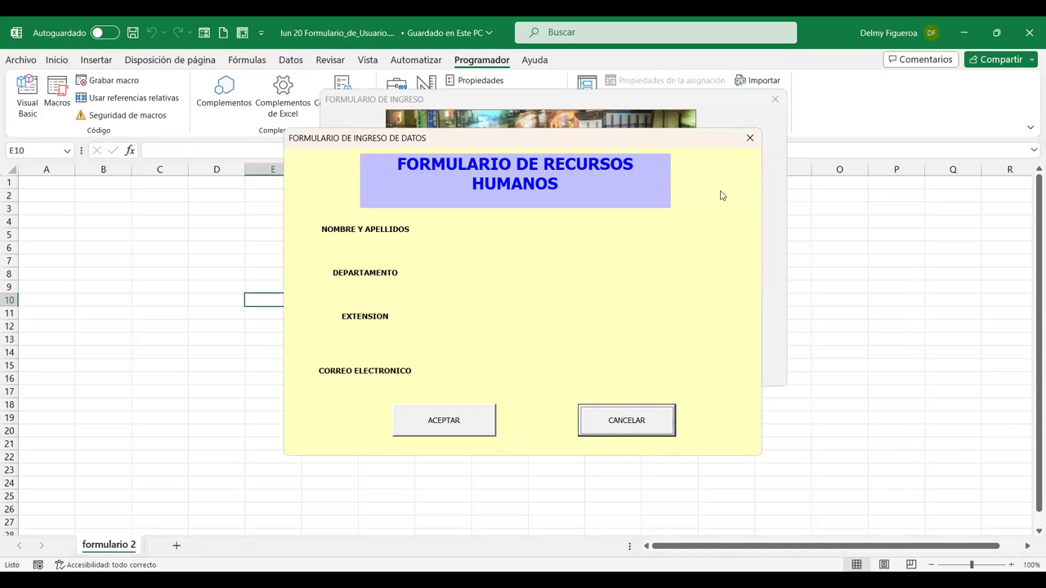
left_click(750, 141)
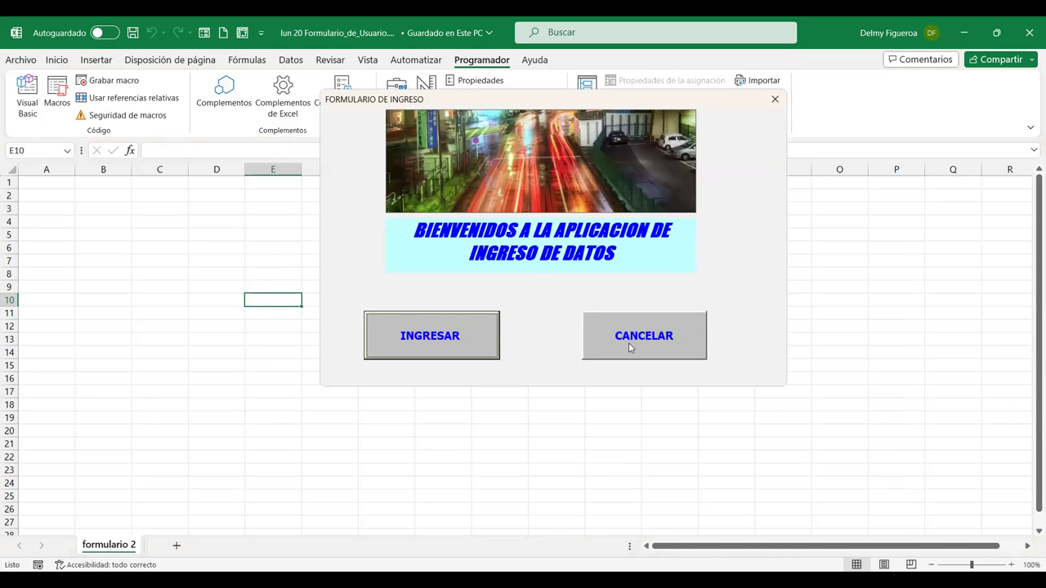
left_click(688, 334)
left_click(486, 274)
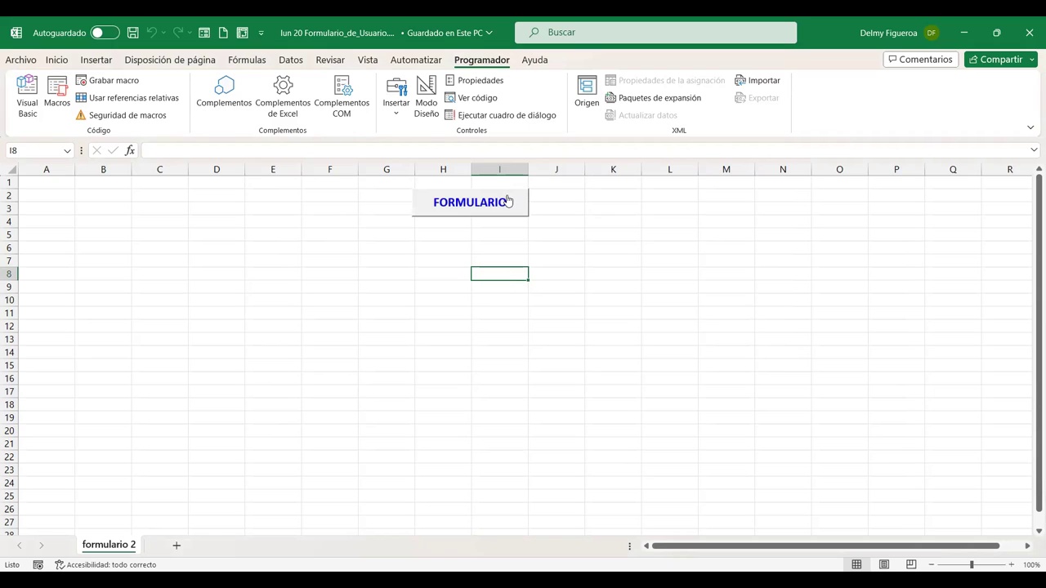
left_click(415, 253)
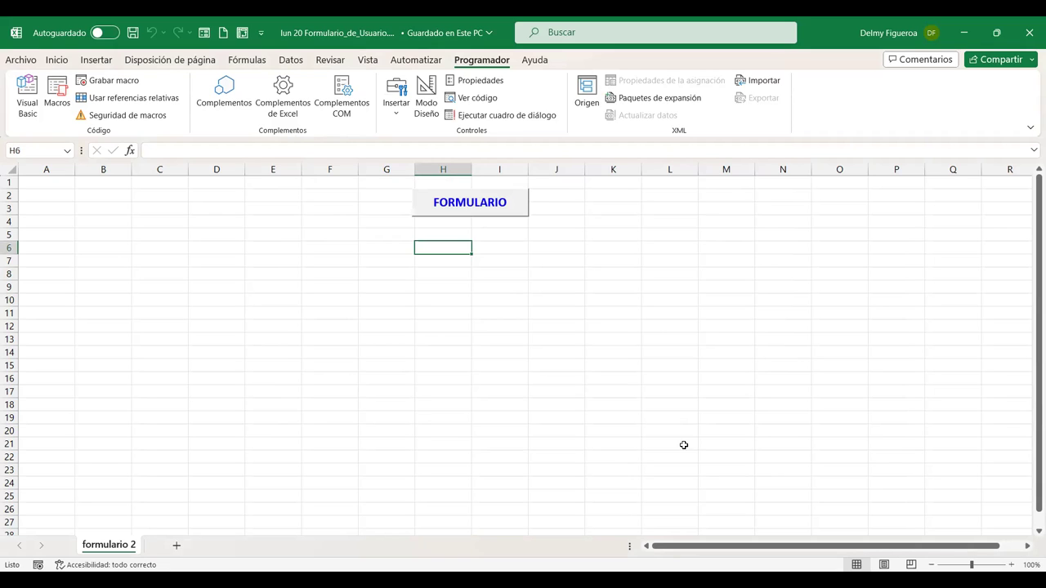
left_click(308, 237)
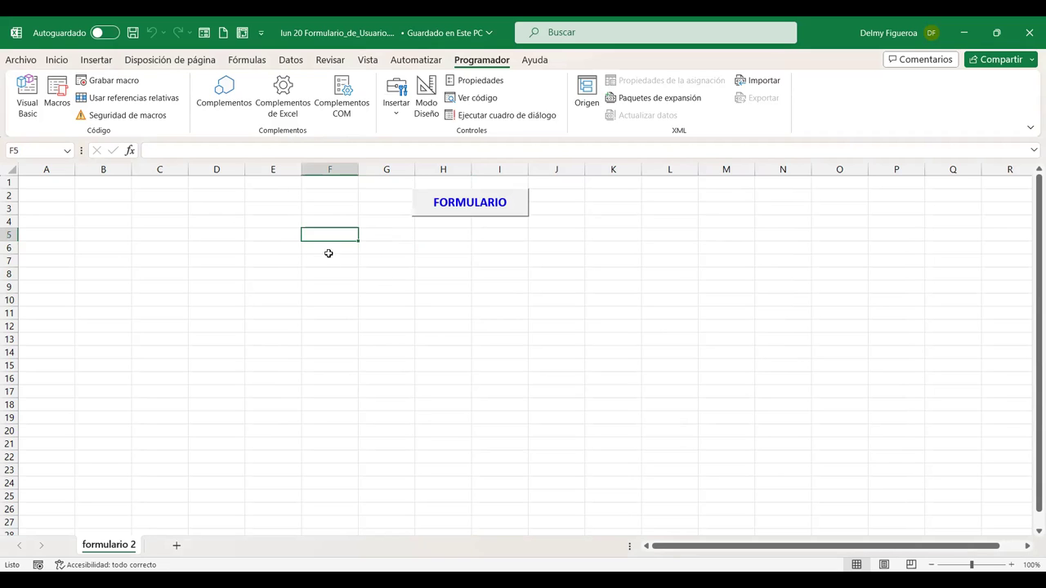